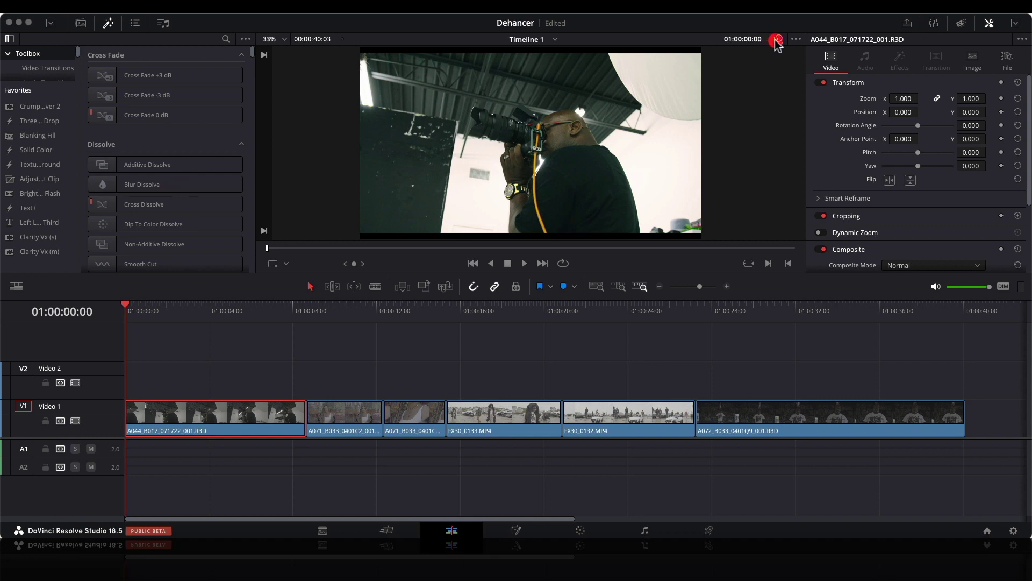
- Play the first clip and compare the picture with its color grade bypassed and active
click(775, 39)
key(space)
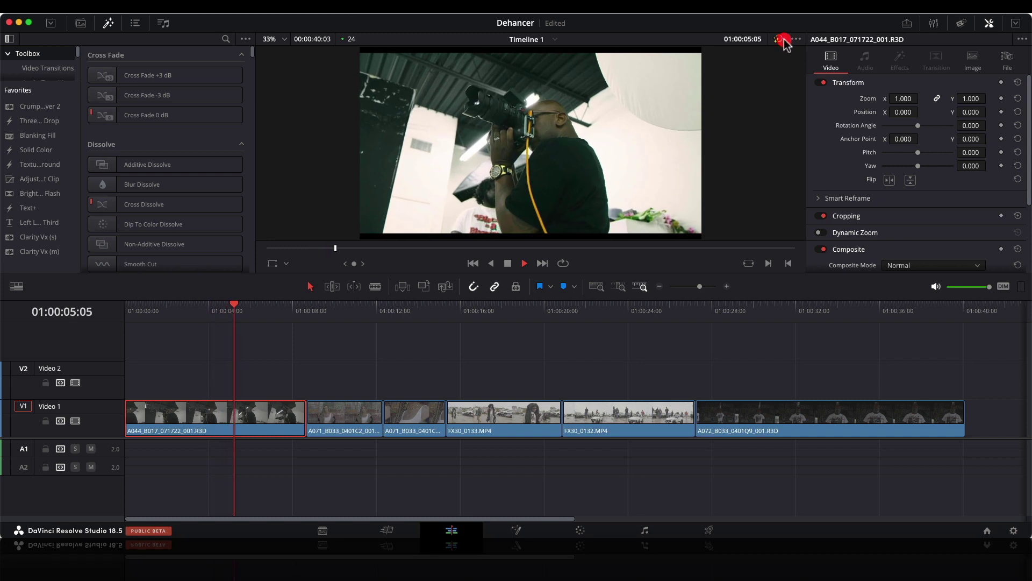
key(space)
click(778, 39)
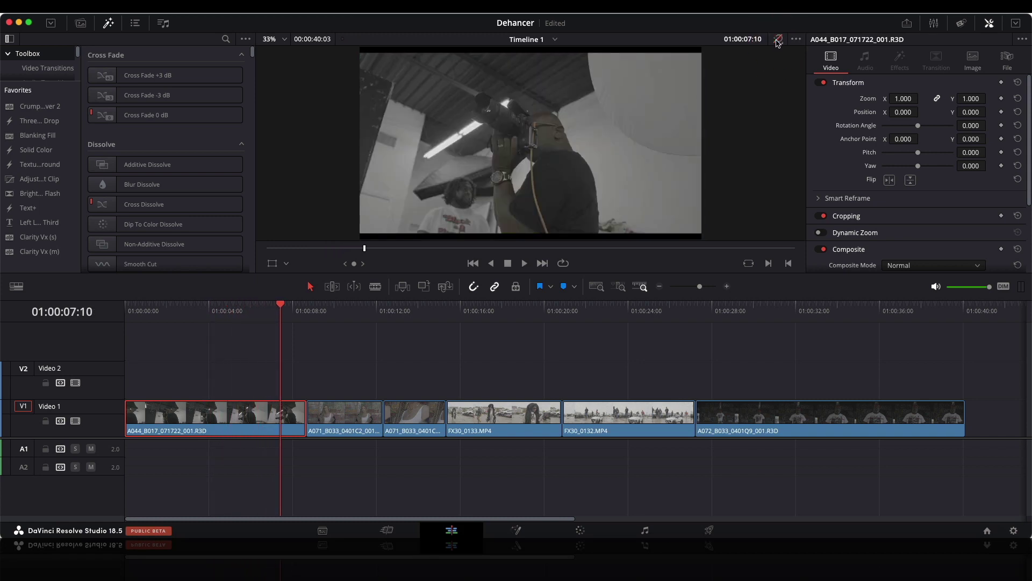
click(778, 40)
click(778, 41)
click(777, 41)
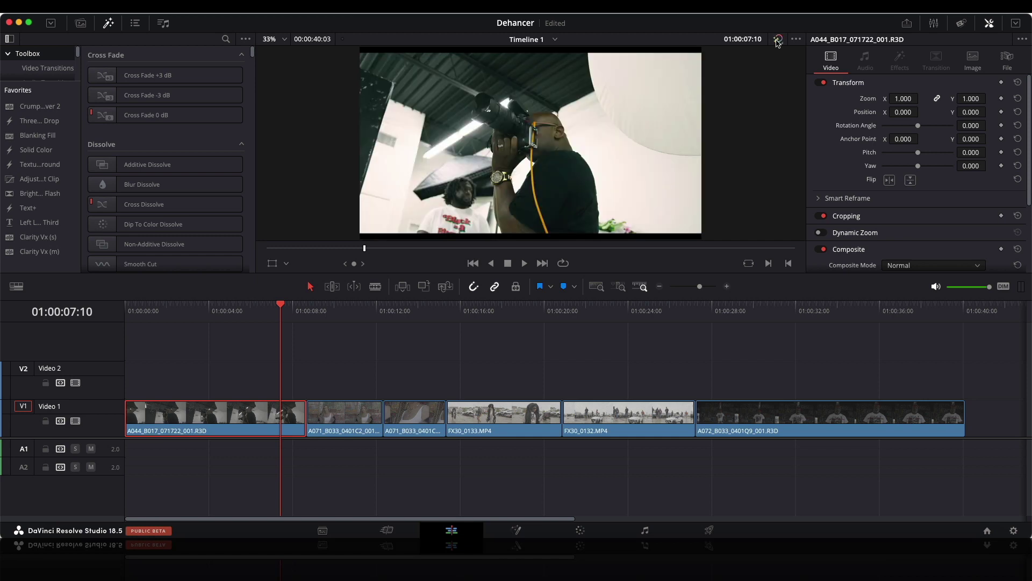
- Move the playhead to the start of the second clip, A071_B033_0401C2_001.R3D, and switch to the Color page
click(313, 314)
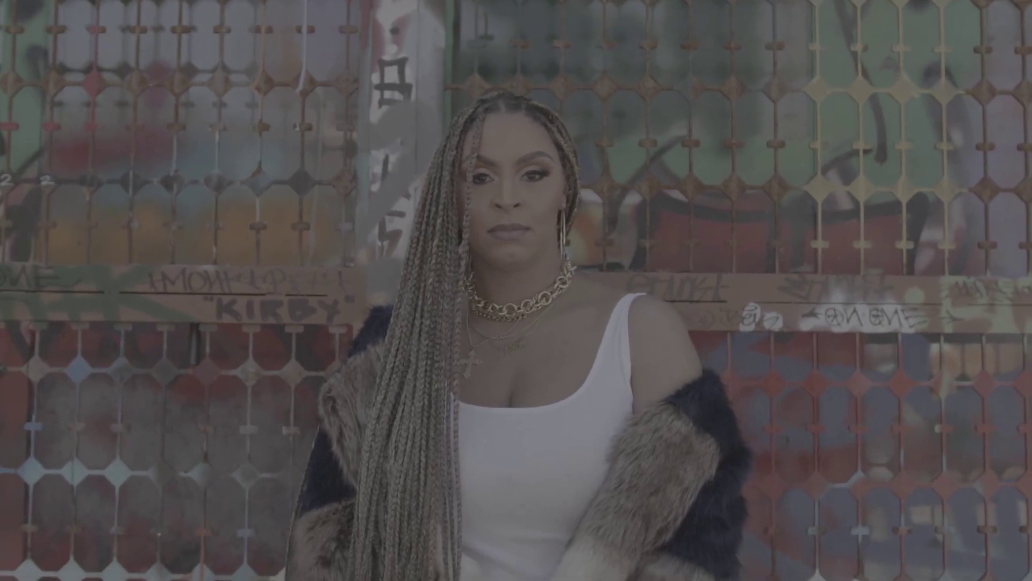
click(307, 310)
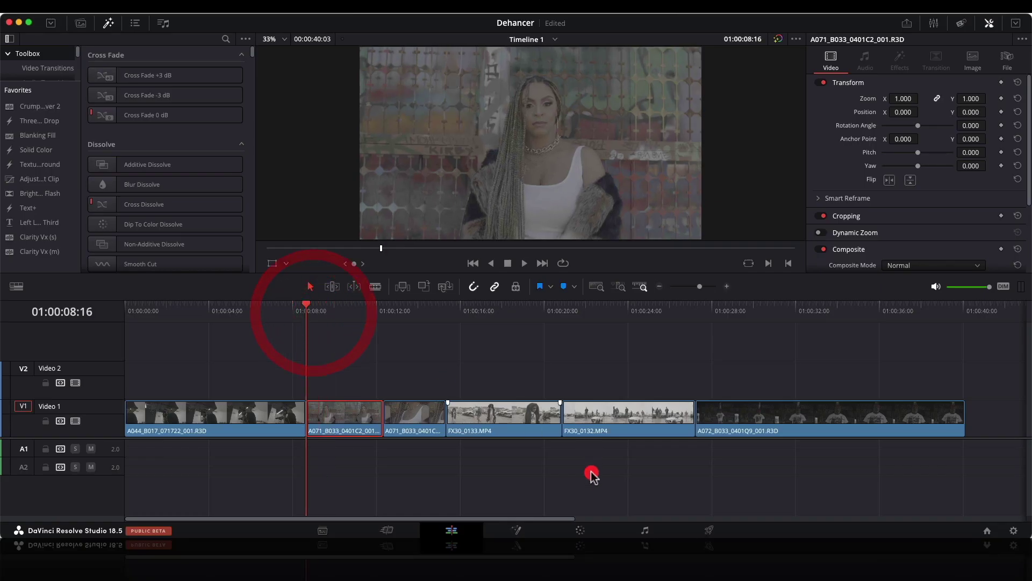
click(581, 528)
click(582, 530)
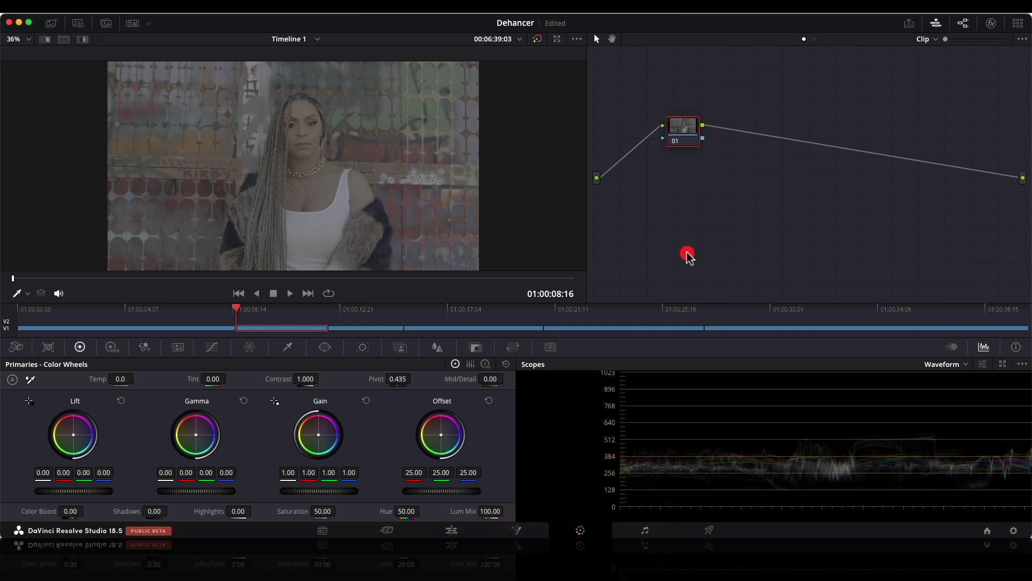
- Add a serial node after node 01 and space the two nodes apart in the node graph
drag(688, 137, 663, 137)
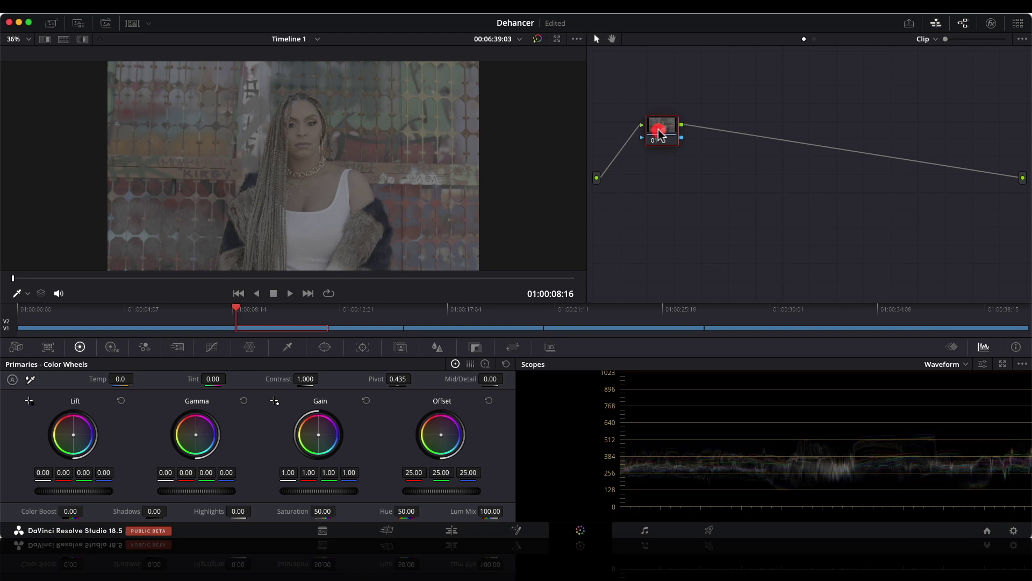
key(alt+s)
click(725, 133)
drag(724, 133, 820, 130)
- Find the Dehancer Pro effect in the effects library and apply it to node 02
click(991, 24)
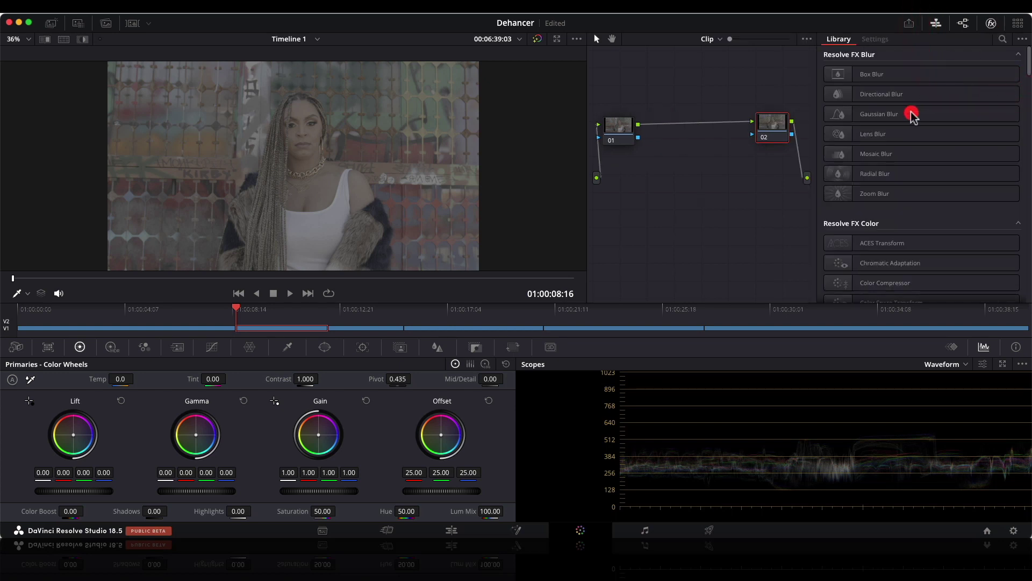
scroll(908, 172, down, 20)
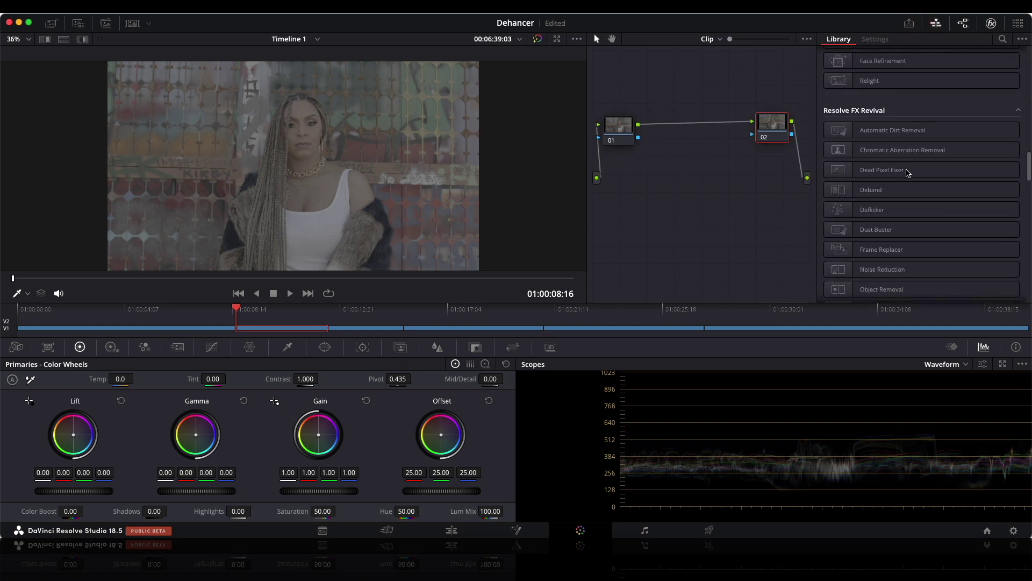
scroll(908, 172, down, 10)
drag(895, 281, 777, 125)
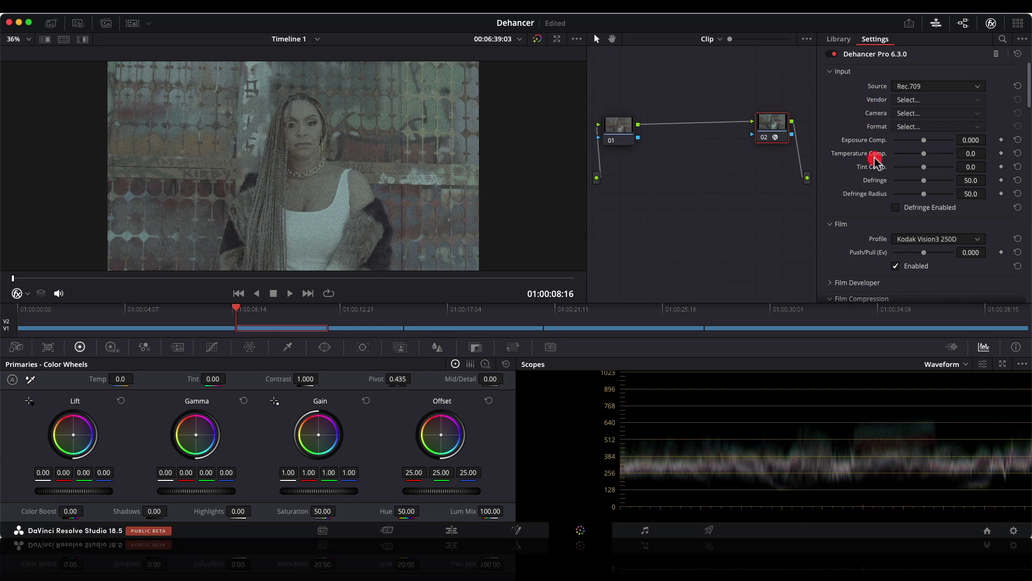
- Disable Dehancer's default-enabled effects, including Film, Print, Film Grain and Halation
click(896, 266)
scroll(898, 266, down, 2)
scroll(897, 247, down, 6)
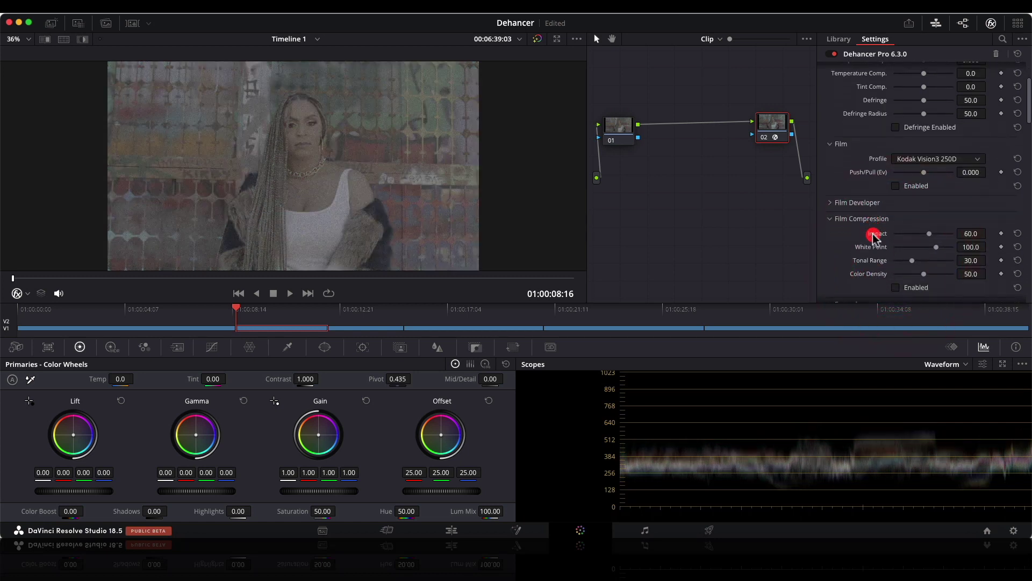
click(897, 201)
scroll(900, 210, down, 3)
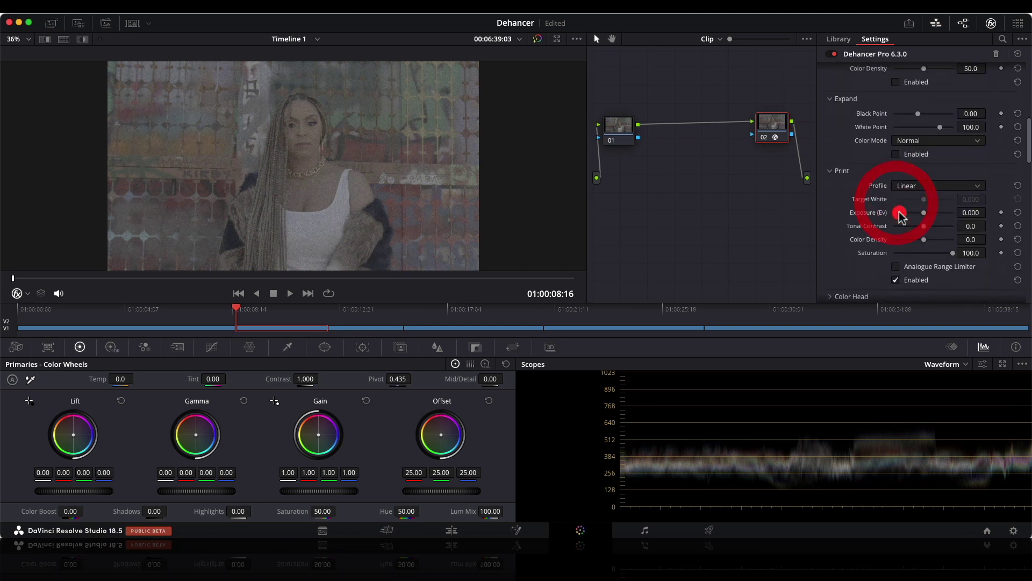
click(898, 251)
scroll(900, 248, down, 5)
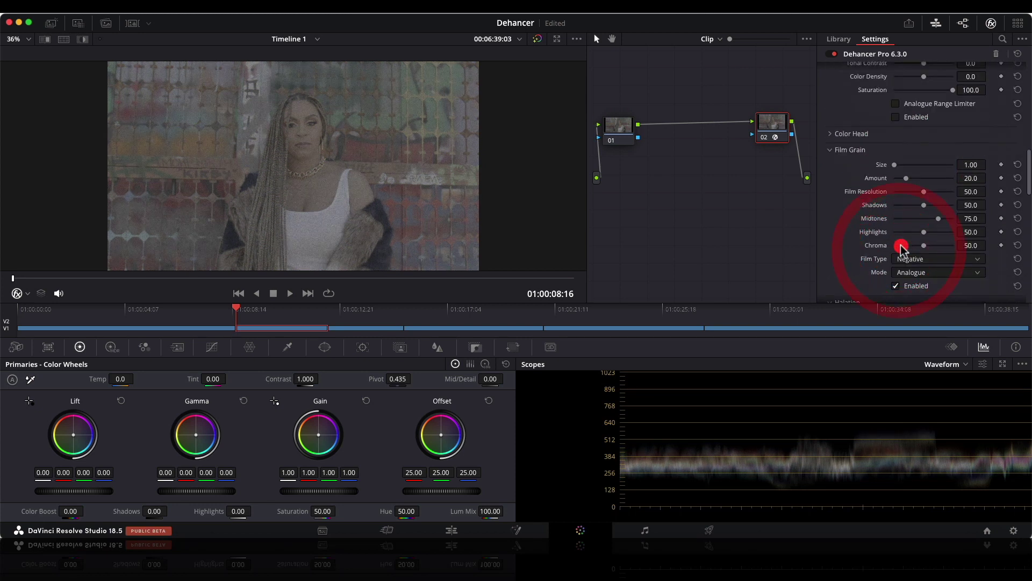
click(897, 286)
scroll(898, 268, down, 5)
scroll(900, 232, down, 12)
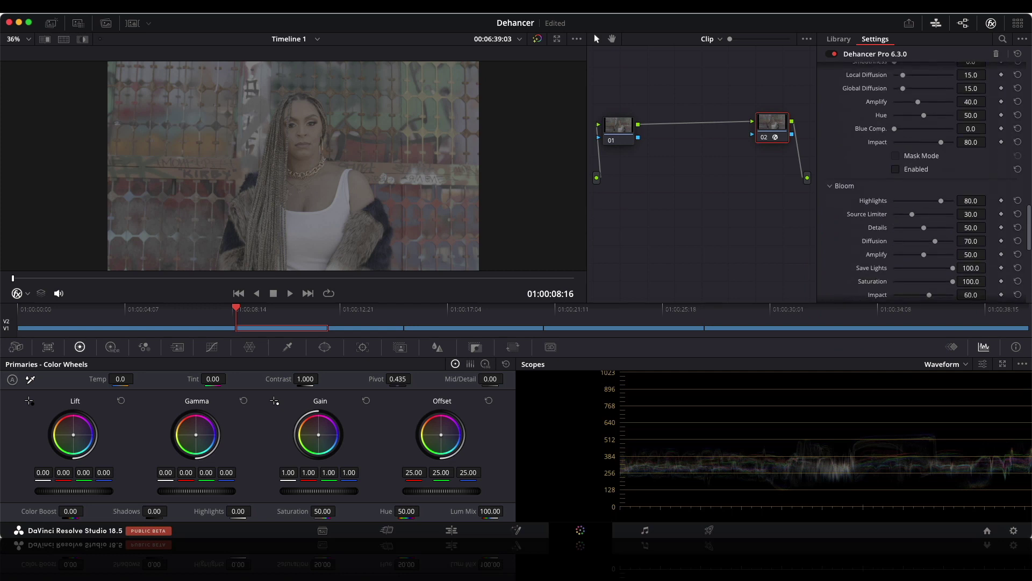
scroll(900, 233, up, 20)
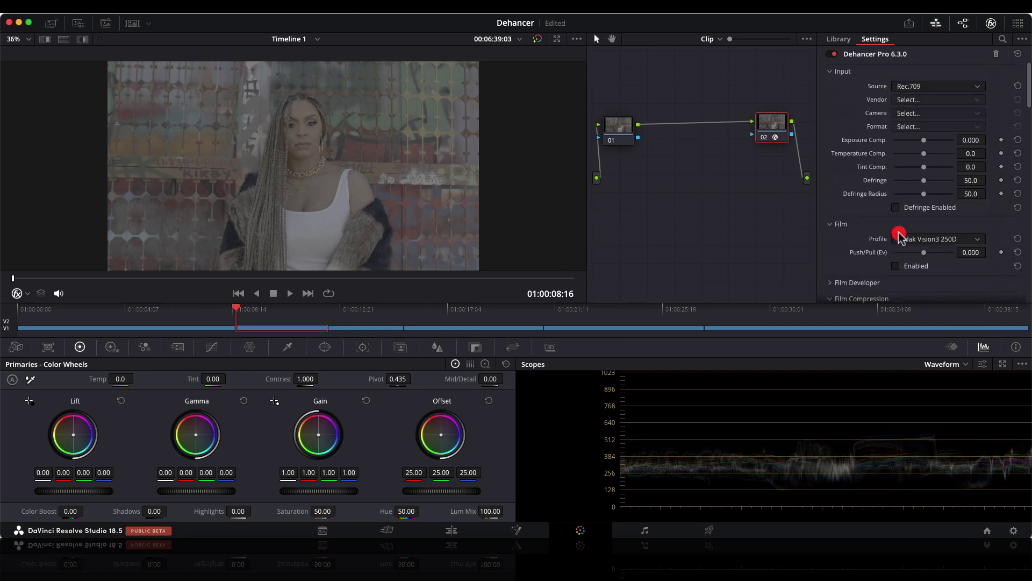
- Set the Dehancer input source to Choose Camera with vendor RED, camera Komodo 6K and format IPP2 RWG L...0 Standard
click(921, 87)
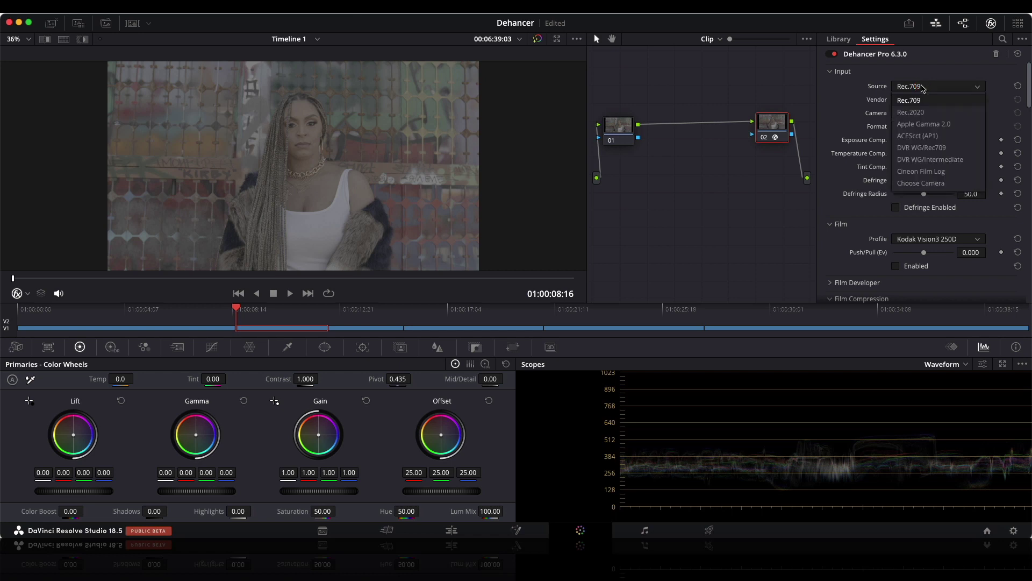
click(931, 184)
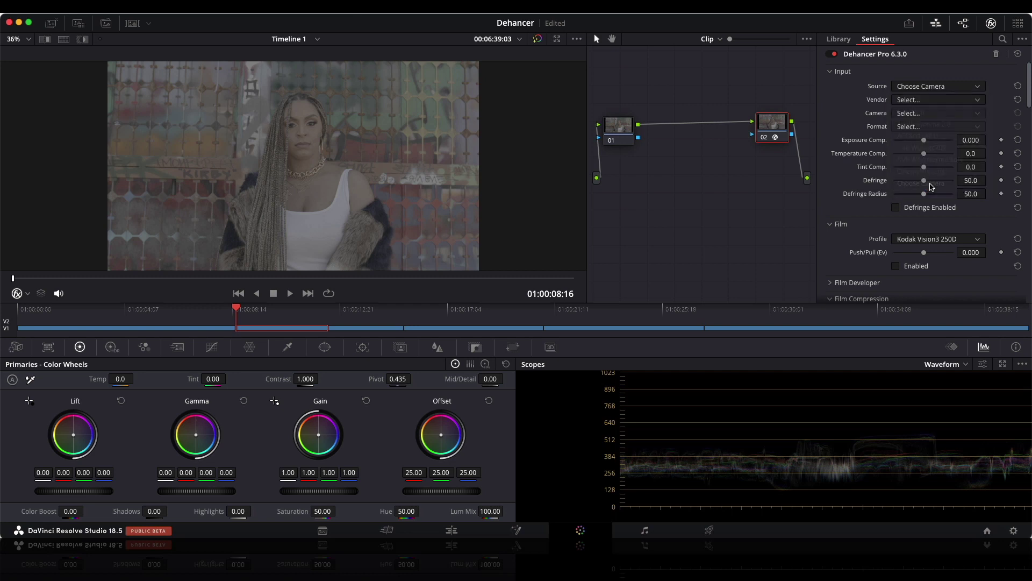
click(923, 100)
click(906, 220)
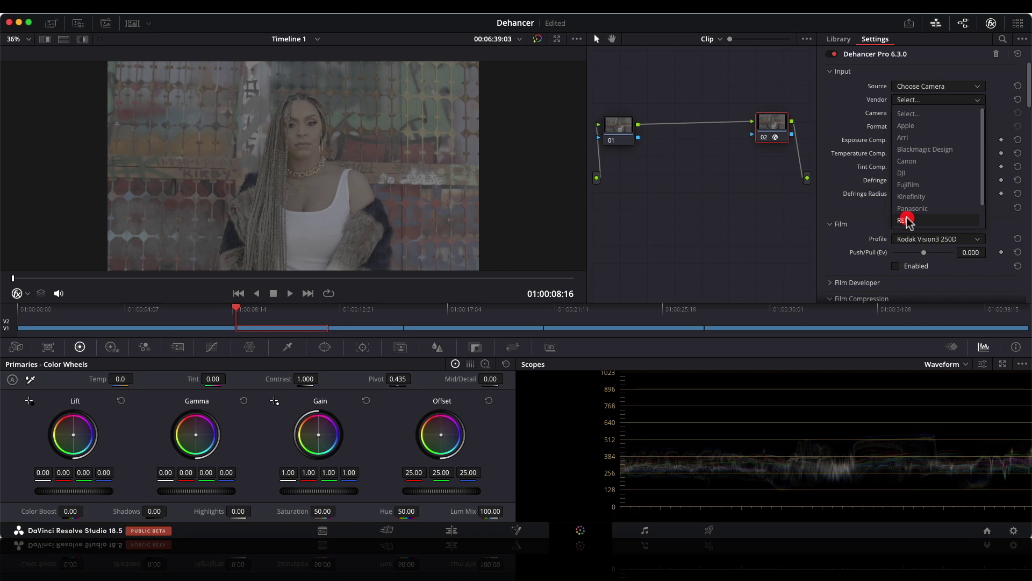
click(910, 112)
click(924, 166)
click(905, 128)
click(916, 154)
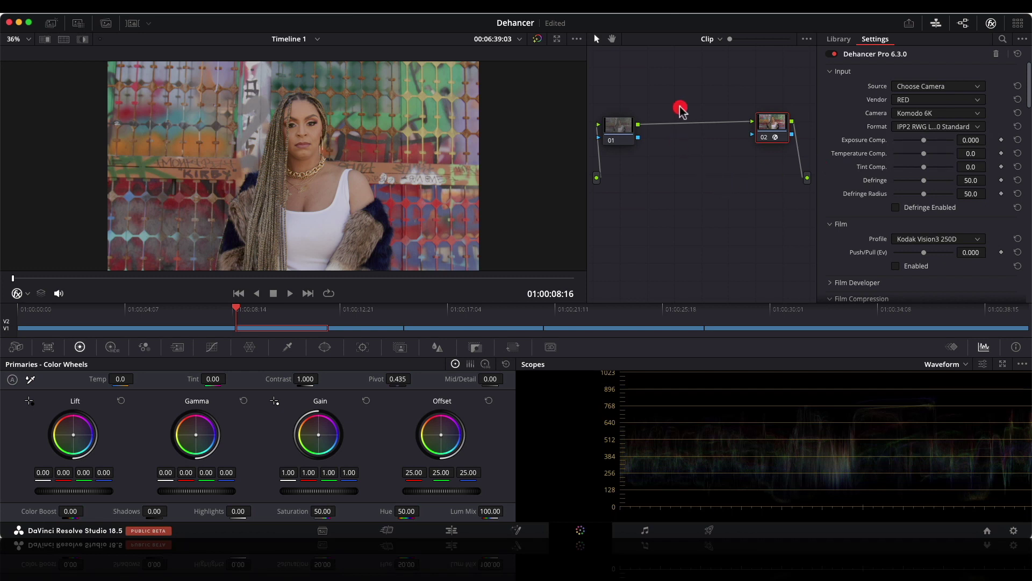
- Compare the clip with the camera input conversion bypassed and active
click(538, 39)
click(538, 39)
click(537, 39)
click(538, 39)
- Enable the Film effect with the Kodak Vision3 250D profile
scroll(866, 223, down, 3)
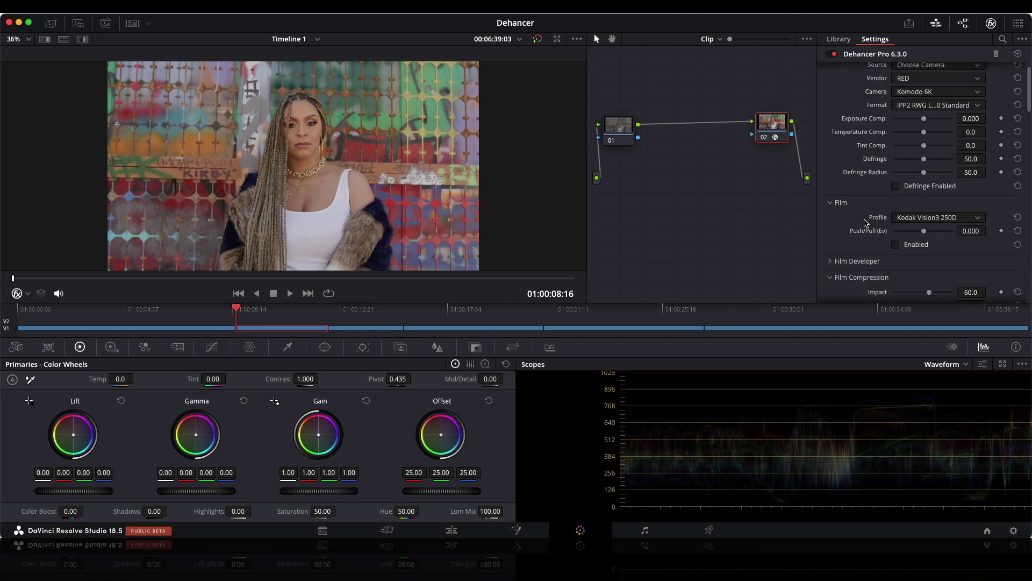
scroll(865, 221, down, 1)
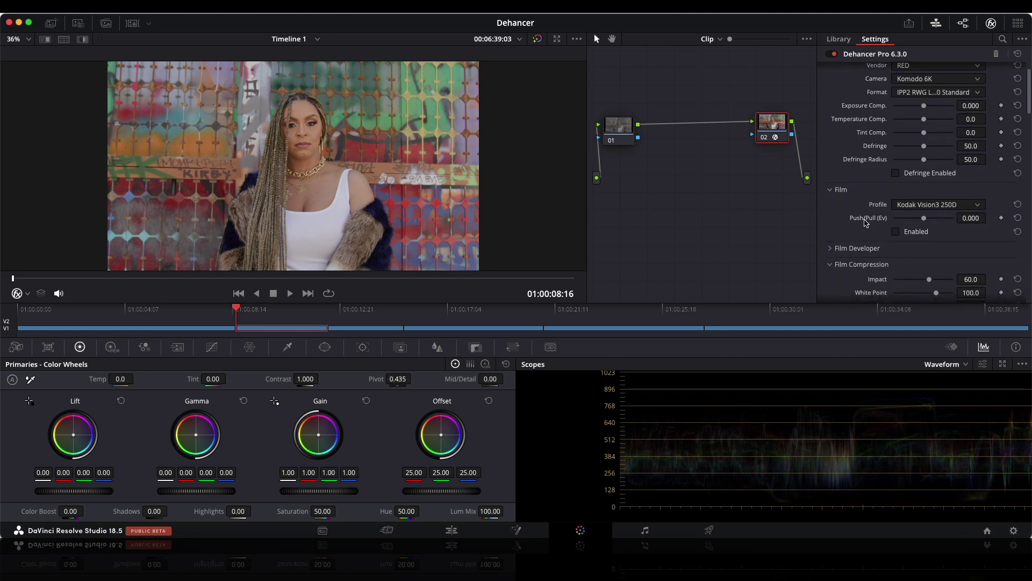
click(896, 226)
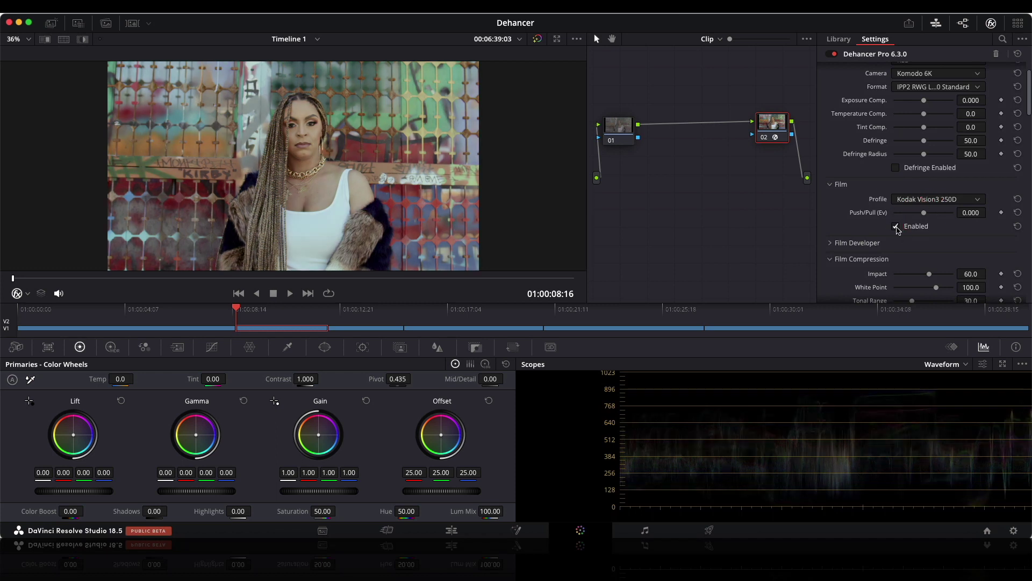
- Try several film profiles on the clip, ending with ORWO Chrom UT21 Daylight (Exp. 1992)
click(947, 200)
click(928, 251)
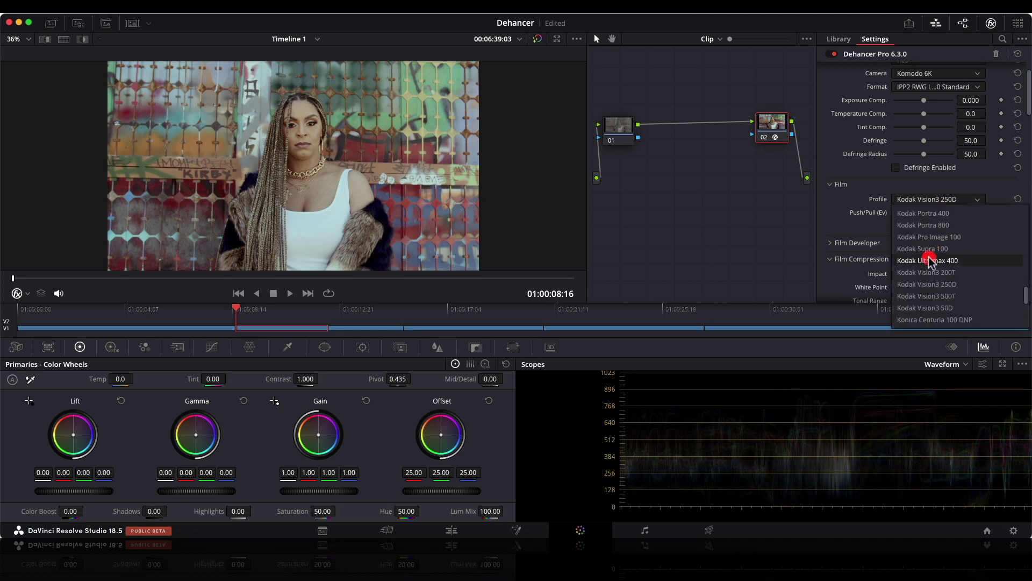
click(928, 200)
scroll(926, 242, down, 3)
click(924, 247)
click(925, 201)
scroll(926, 261, down, 3)
click(926, 260)
click(925, 200)
scroll(926, 242, down, 3)
click(926, 250)
- Set the film profile to Prokudin-Gorskiy 1906 (experimental)
click(927, 202)
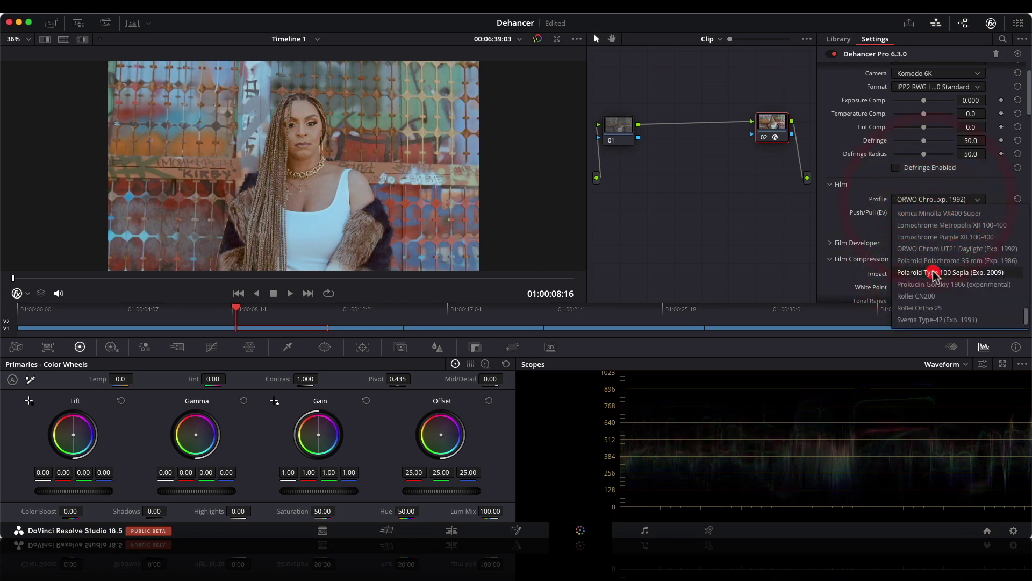
click(932, 283)
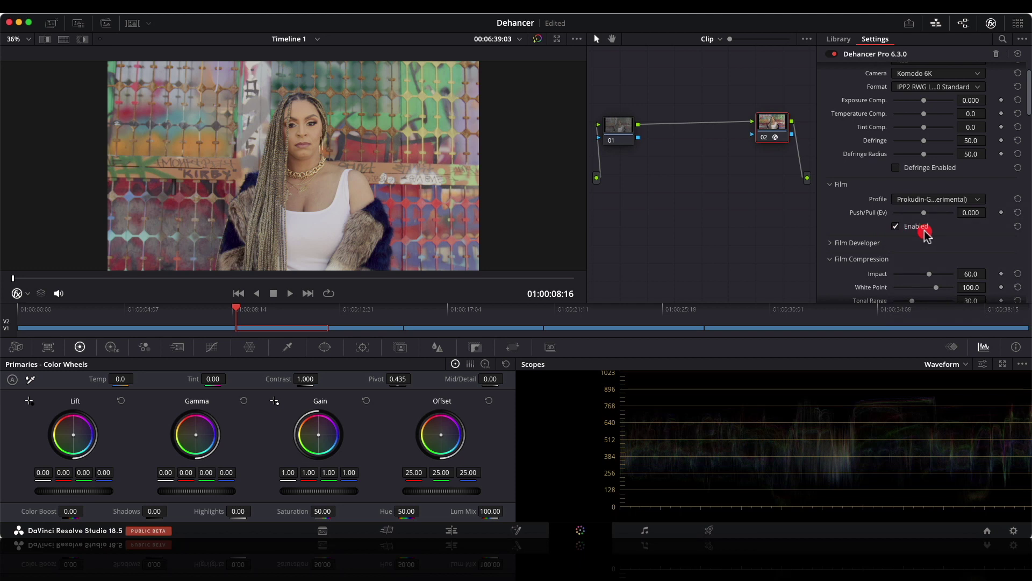
scroll(924, 237, down, 3)
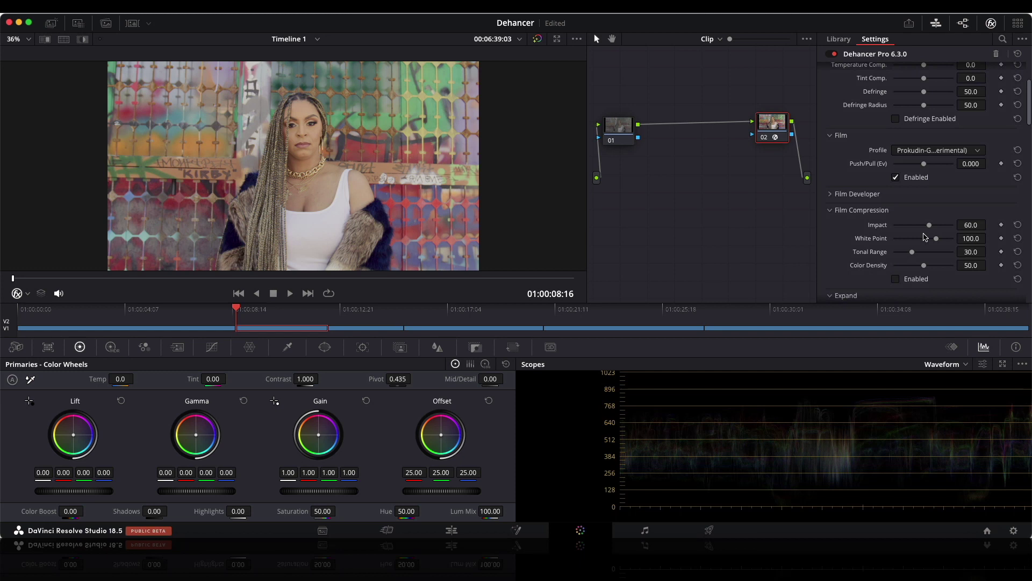
scroll(925, 238, down, 2)
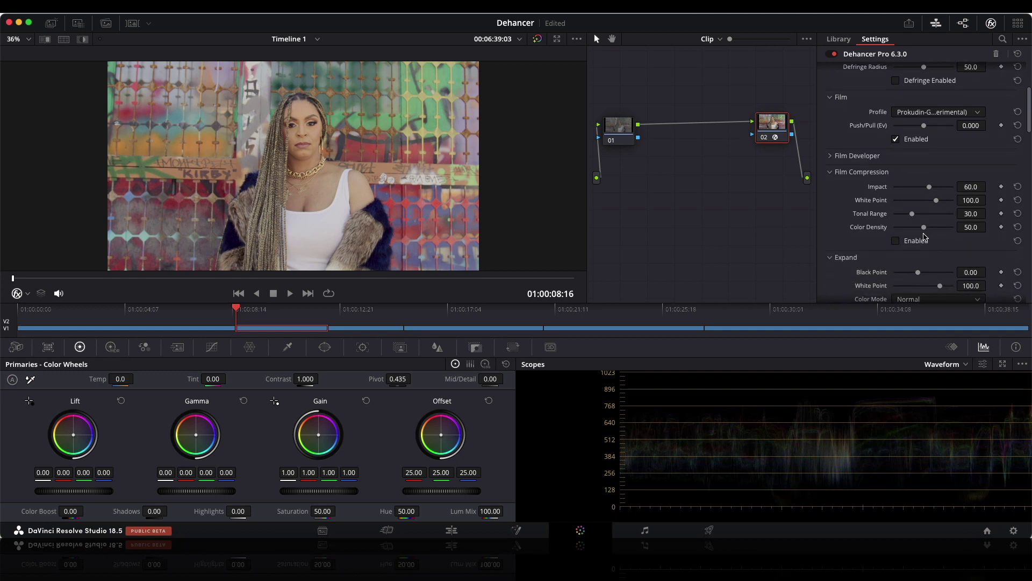
scroll(925, 237, up, 5)
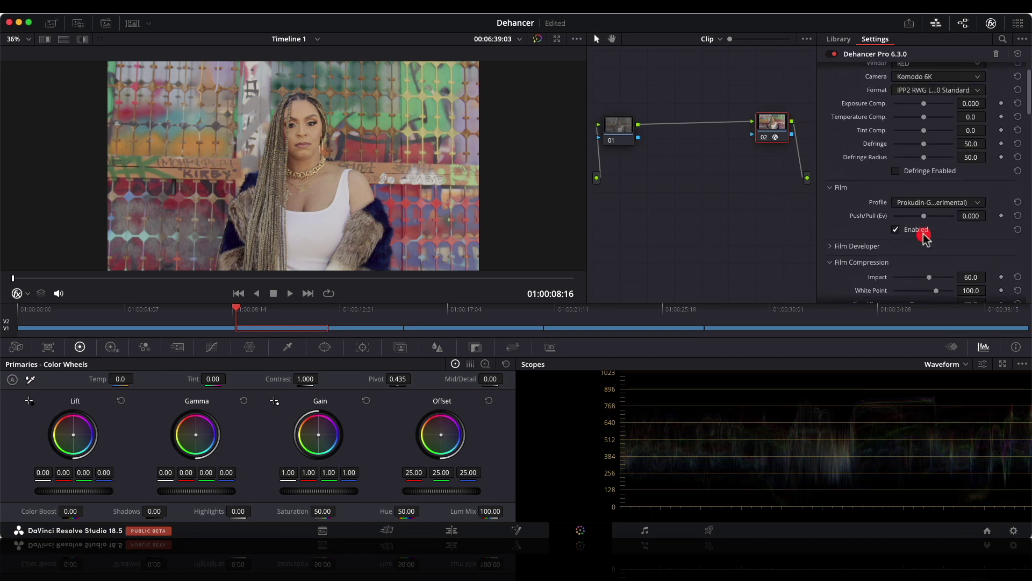
- Set the print profile to Kodak 2383 Print Film and enable the Print effect
scroll(925, 238, down, 8)
scroll(924, 237, down, 7)
click(867, 228)
scroll(866, 228, down, 1)
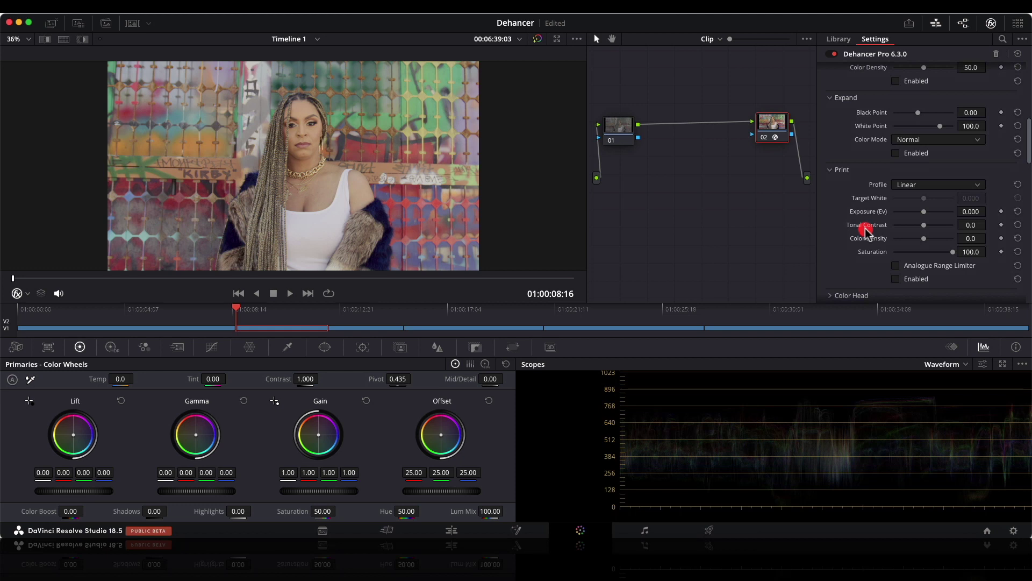
click(914, 186)
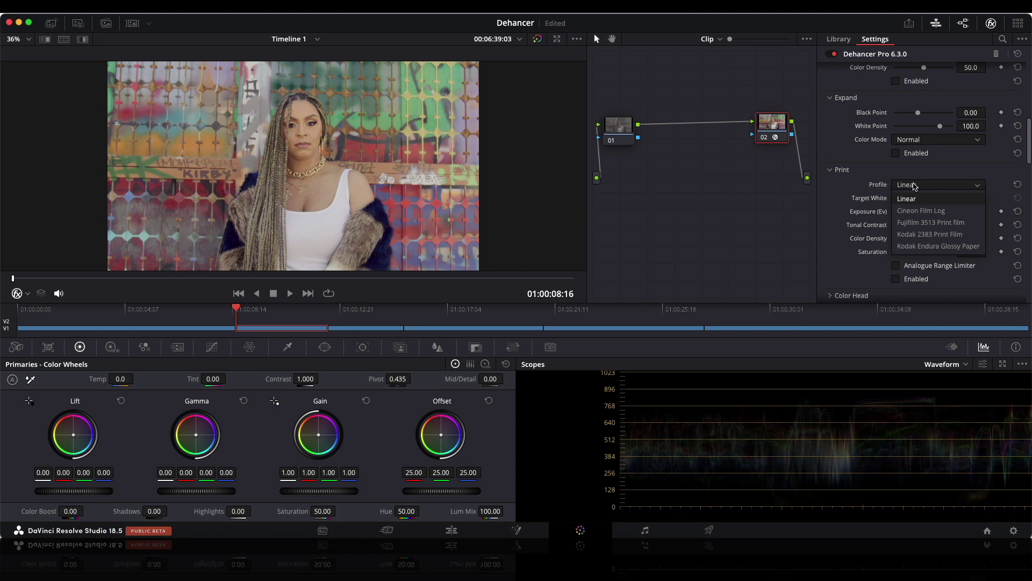
click(914, 234)
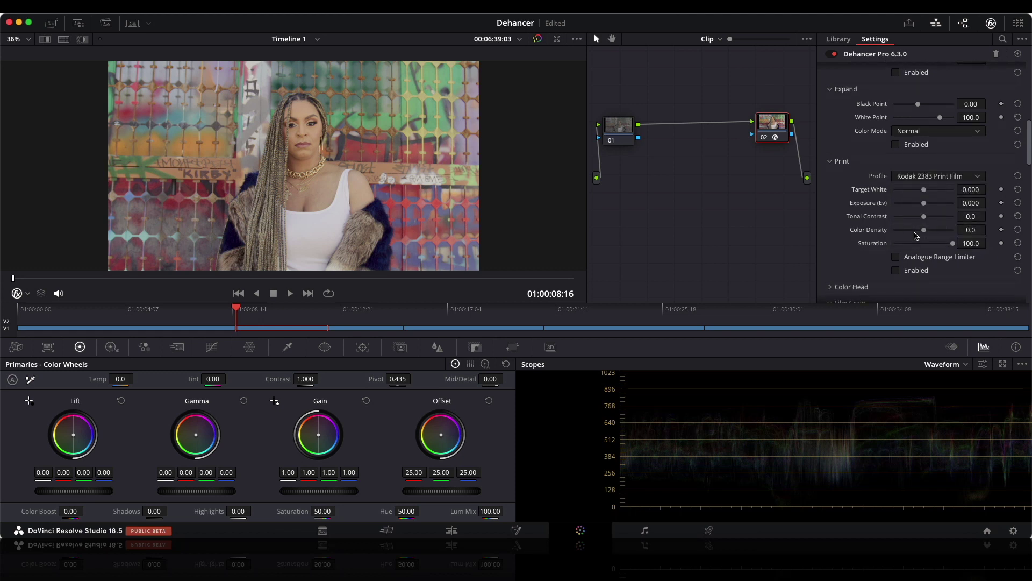
click(896, 271)
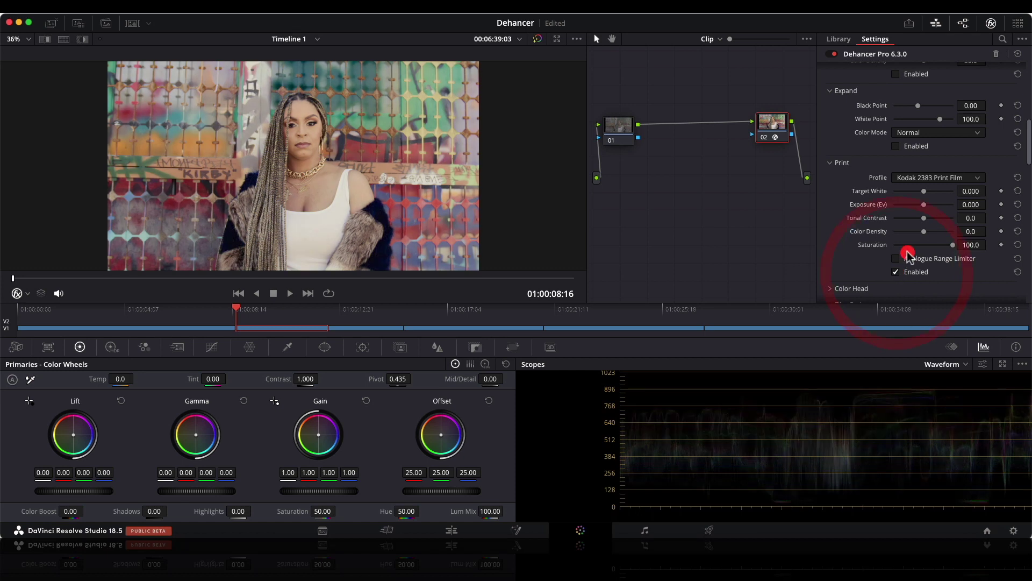
- Change the print profile to Fujifilm 3513 Print film and compare the picture with Print enabled and disabled
click(914, 179)
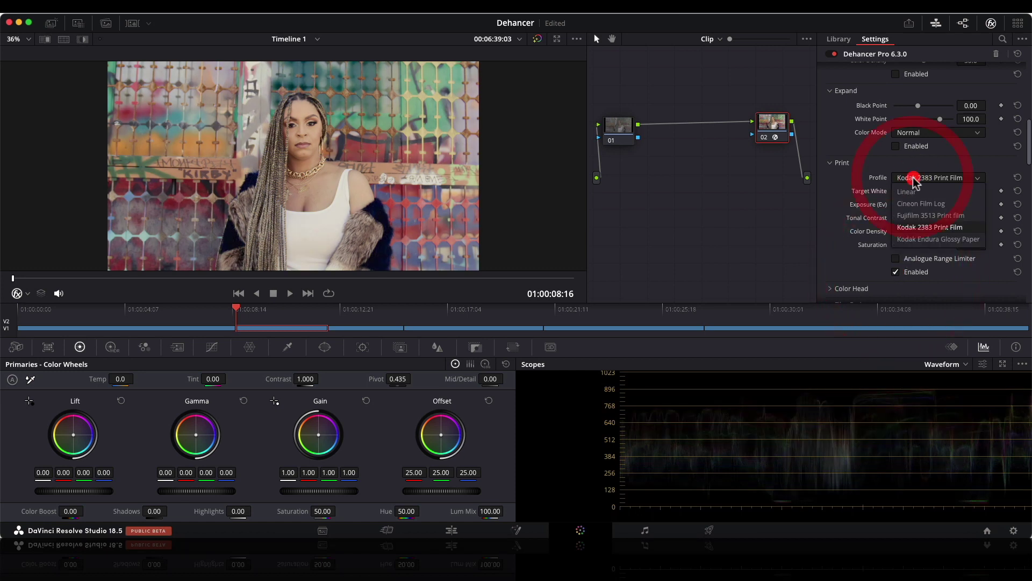
click(922, 215)
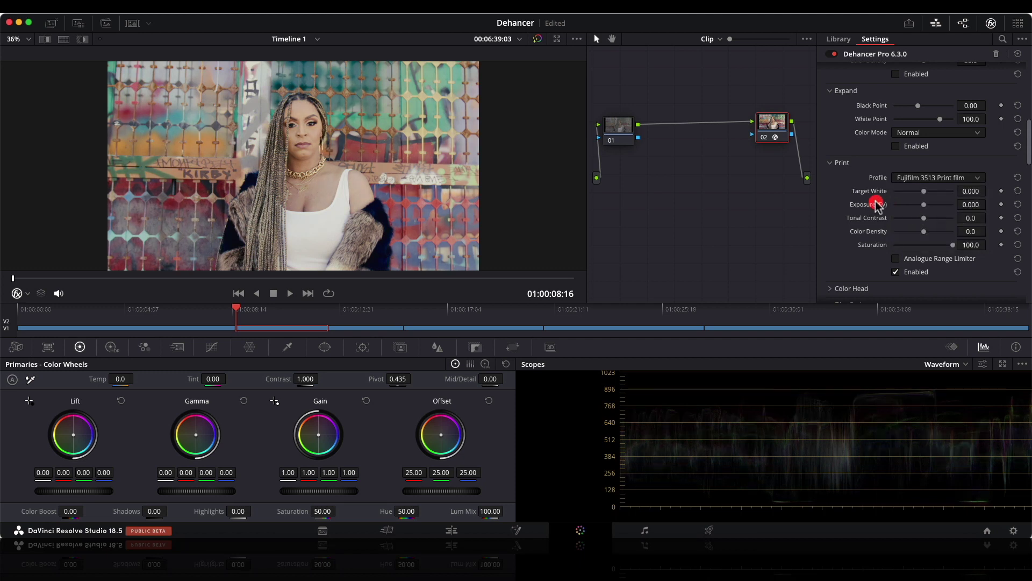
click(896, 271)
click(896, 272)
click(896, 272)
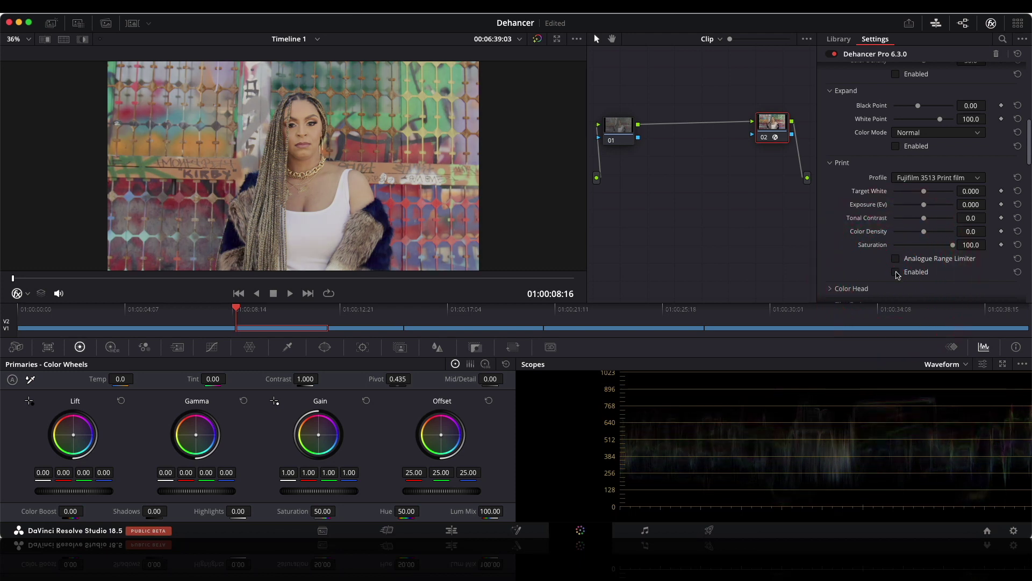
- Re-enable the Print effect and turn on Film Grain
click(896, 274)
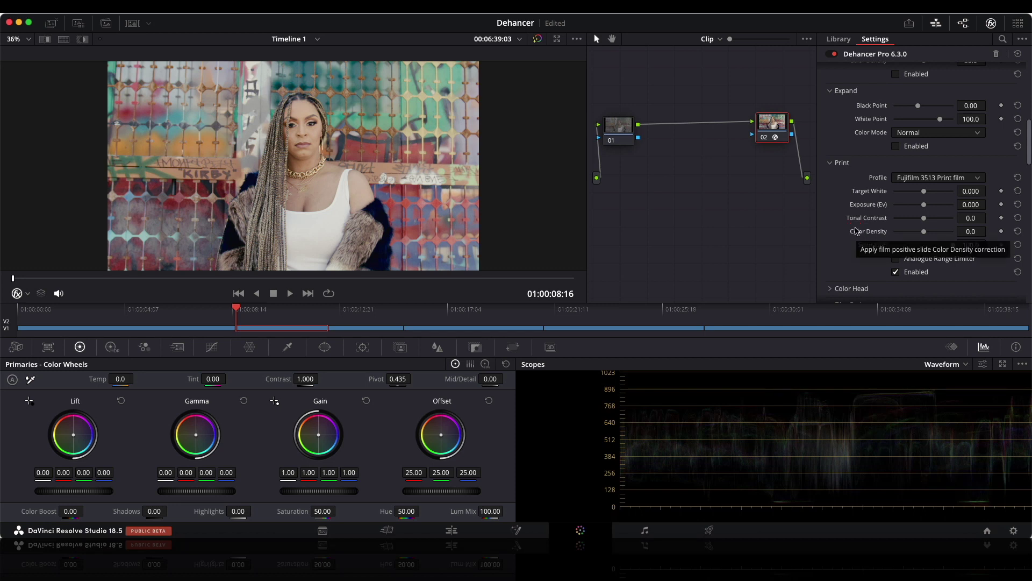
scroll(854, 230, down, 5)
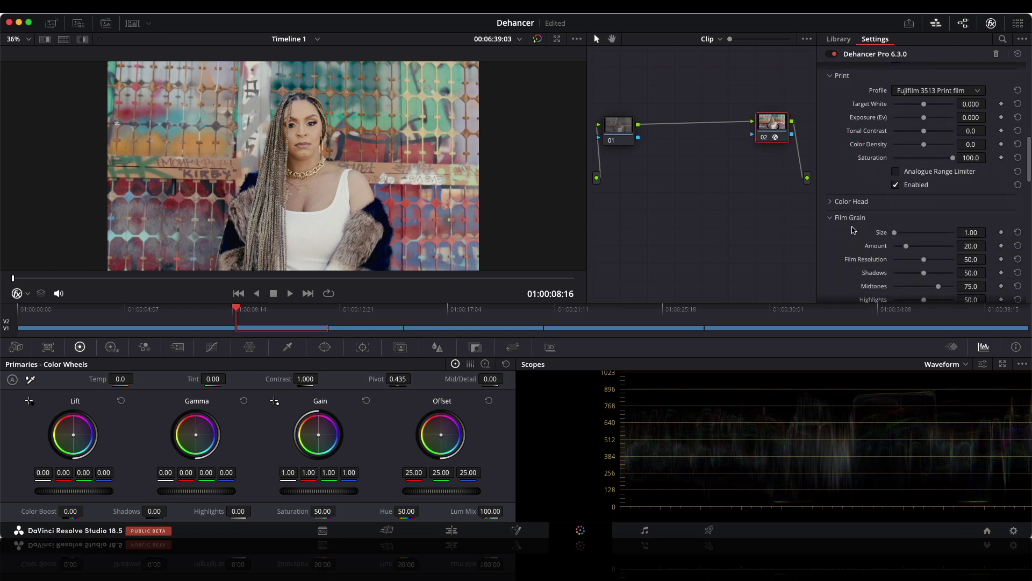
scroll(854, 230, down, 2)
click(896, 259)
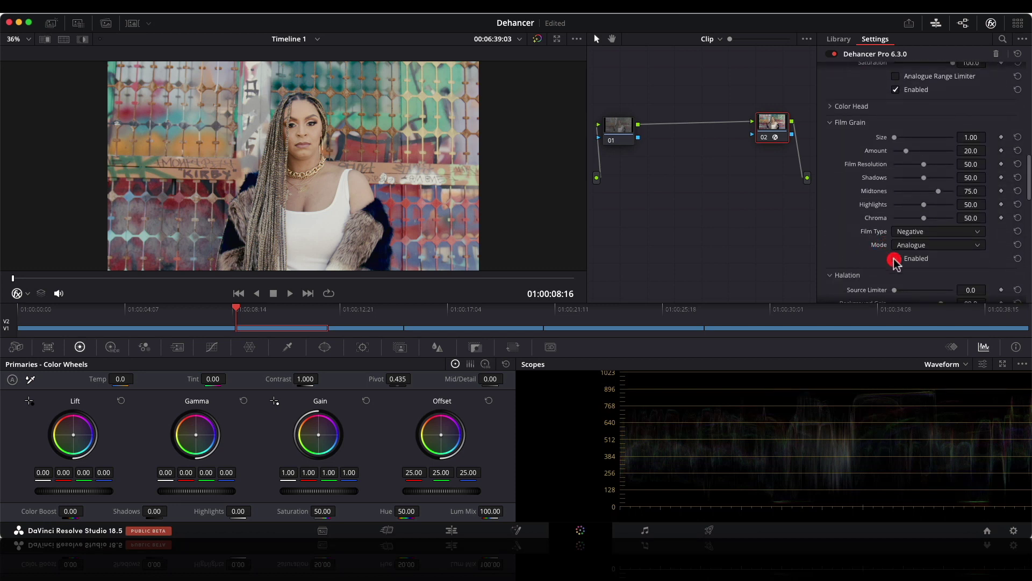
- Lower the film grain amount to 5.5 and the film resolution to 8.3
click(903, 169)
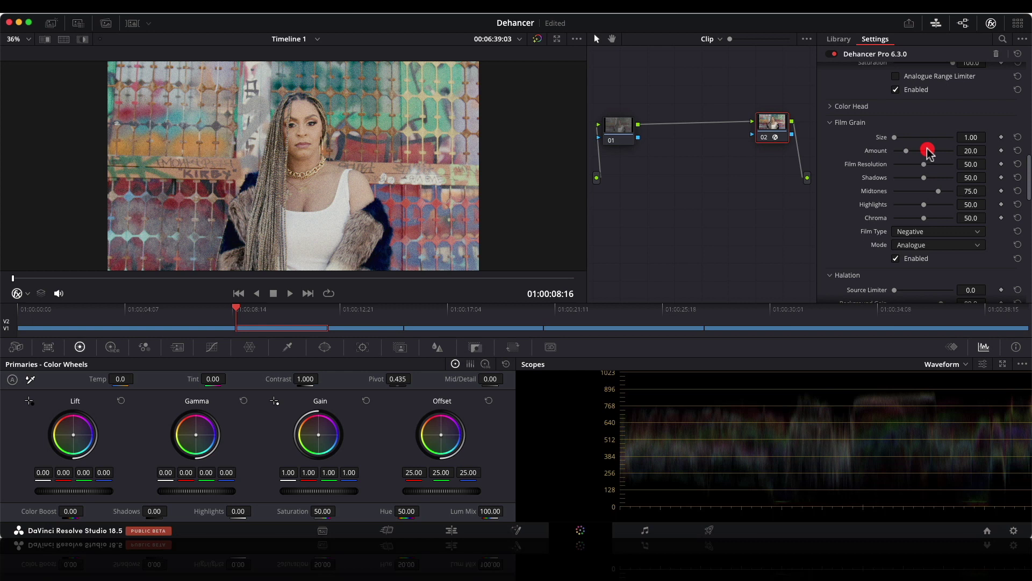
drag(915, 151, 898, 153)
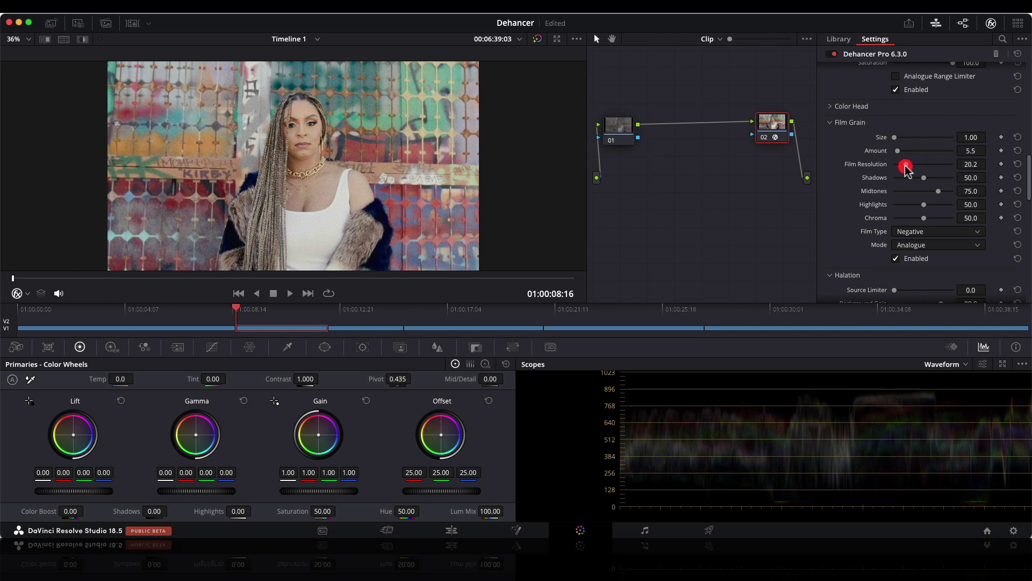
drag(901, 166, 897, 166)
drag(899, 169, 900, 170)
click(899, 168)
- Reduce the film grain midtones to 0.0 and the highlights to 35.8
click(937, 197)
drag(938, 192, 917, 207)
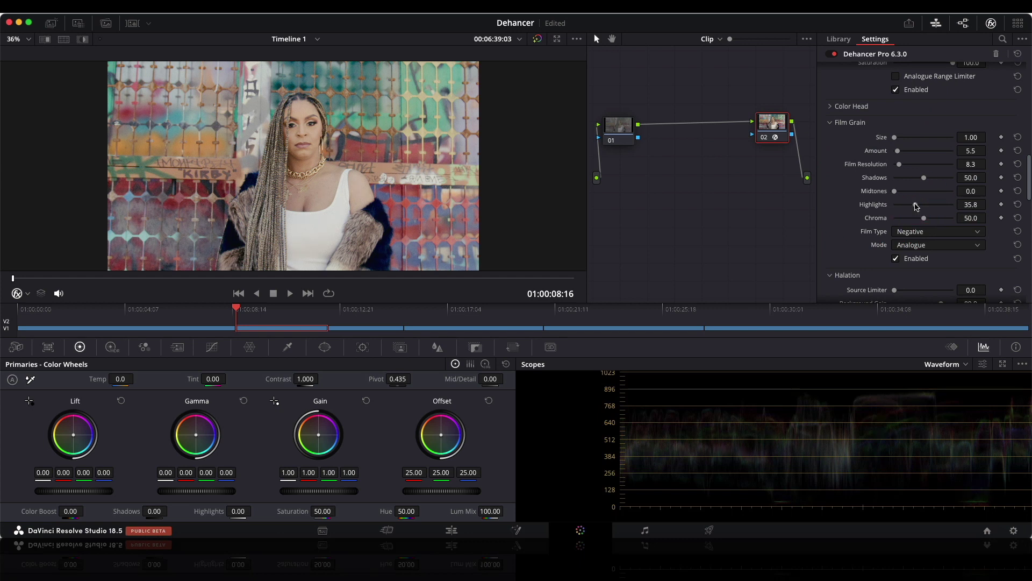
click(905, 202)
- Expand the Film Developer settings and raise Contrast Boost to 17.4
scroll(897, 198, up, 3)
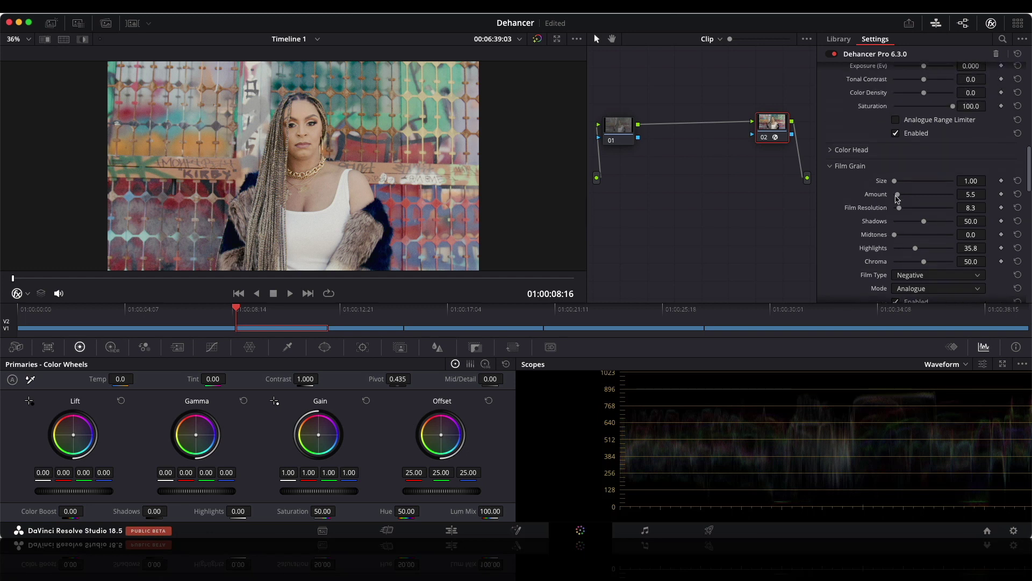
scroll(896, 197, up, 12)
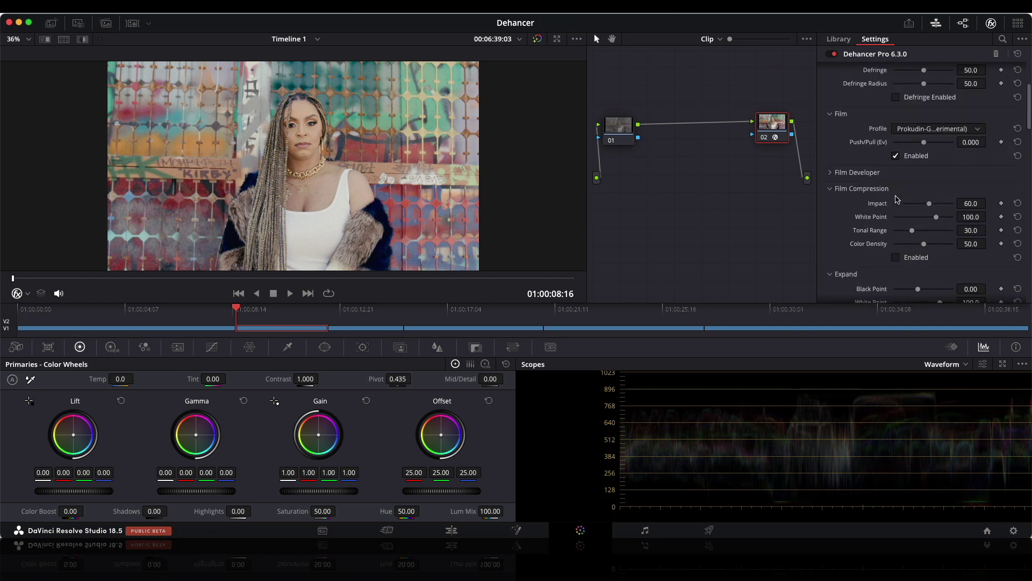
click(840, 173)
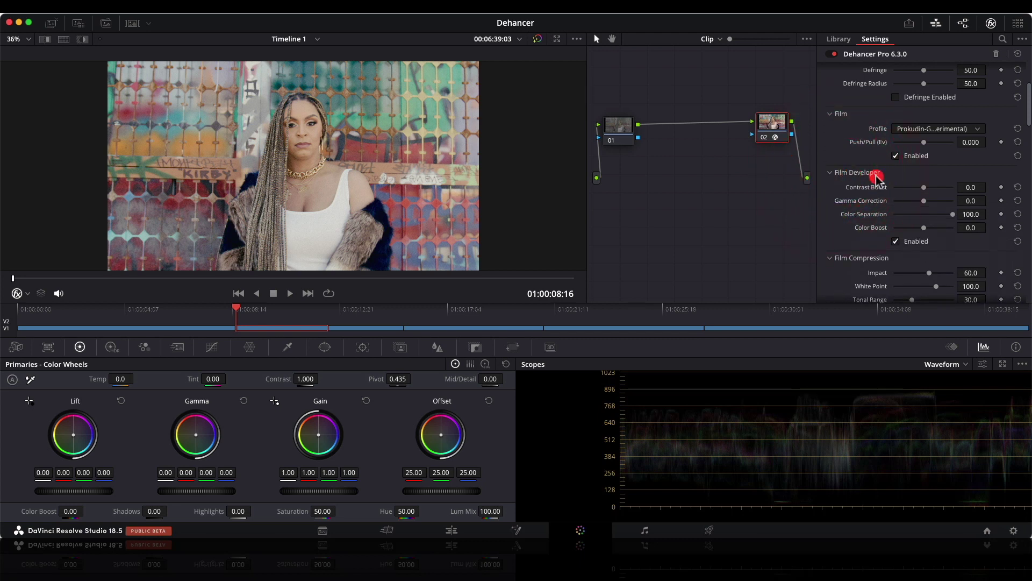
scroll(878, 179, down, 1)
scroll(878, 181, down, 2)
drag(923, 169, 929, 169)
click(926, 171)
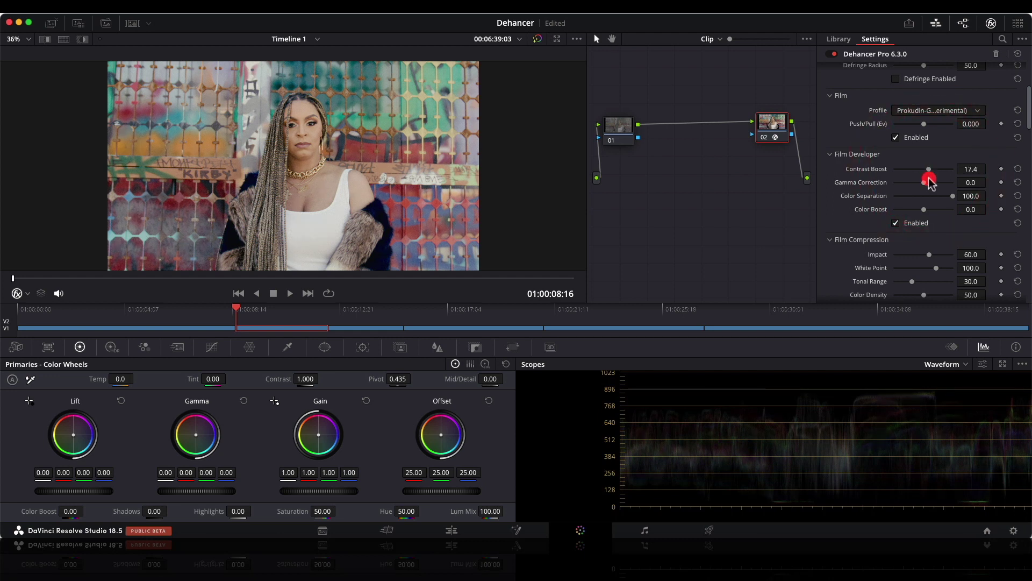
- Compare the graded clip with all grades bypassed, and review nodes 01 and 02
click(538, 39)
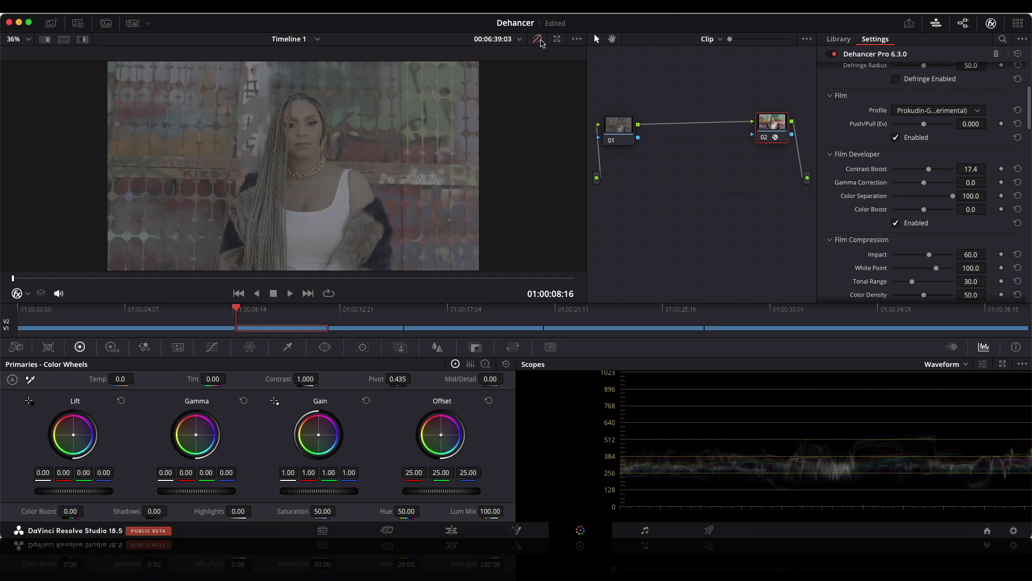
click(539, 40)
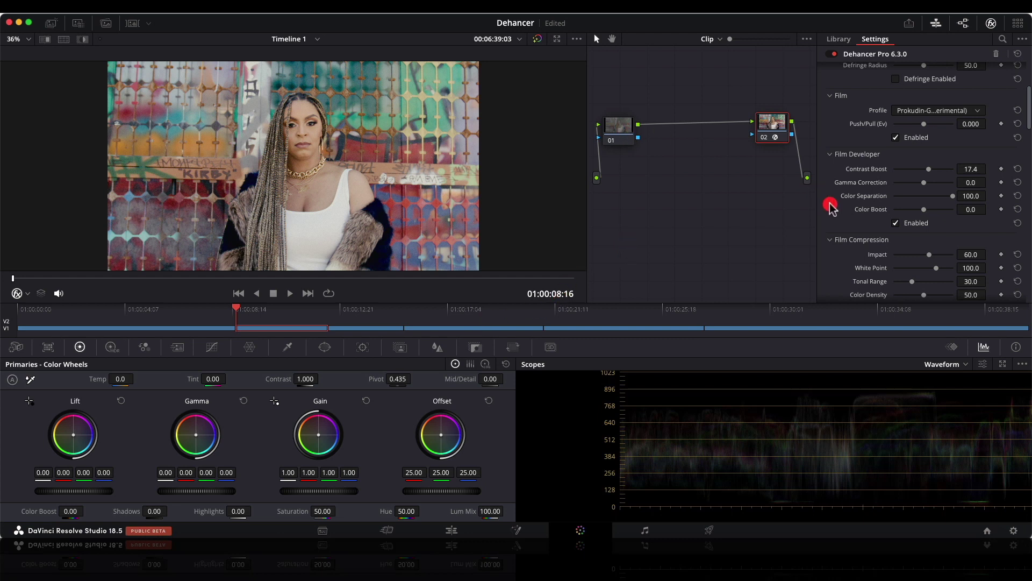
scroll(832, 210, down, 6)
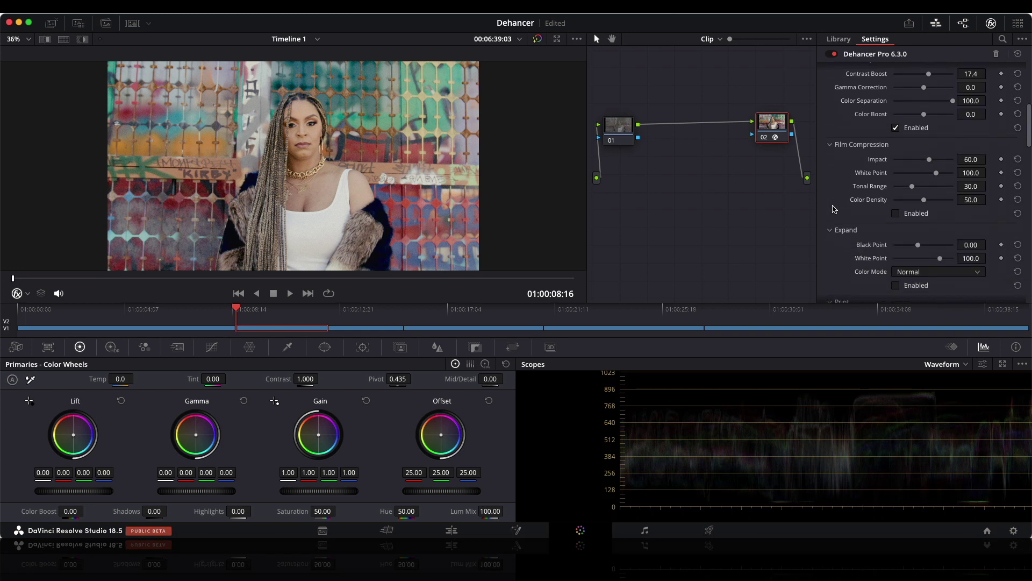
click(621, 130)
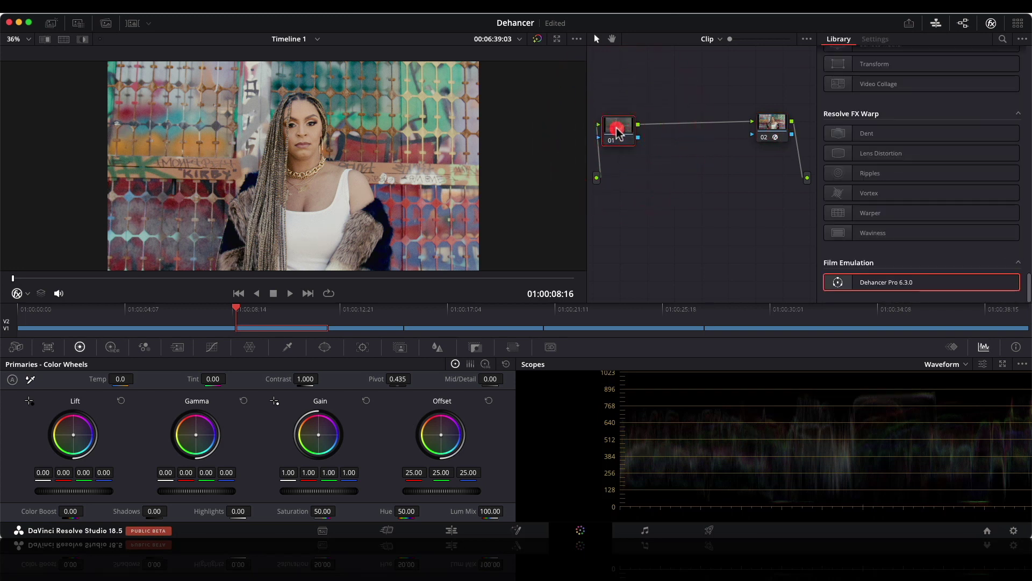
click(626, 135)
click(774, 129)
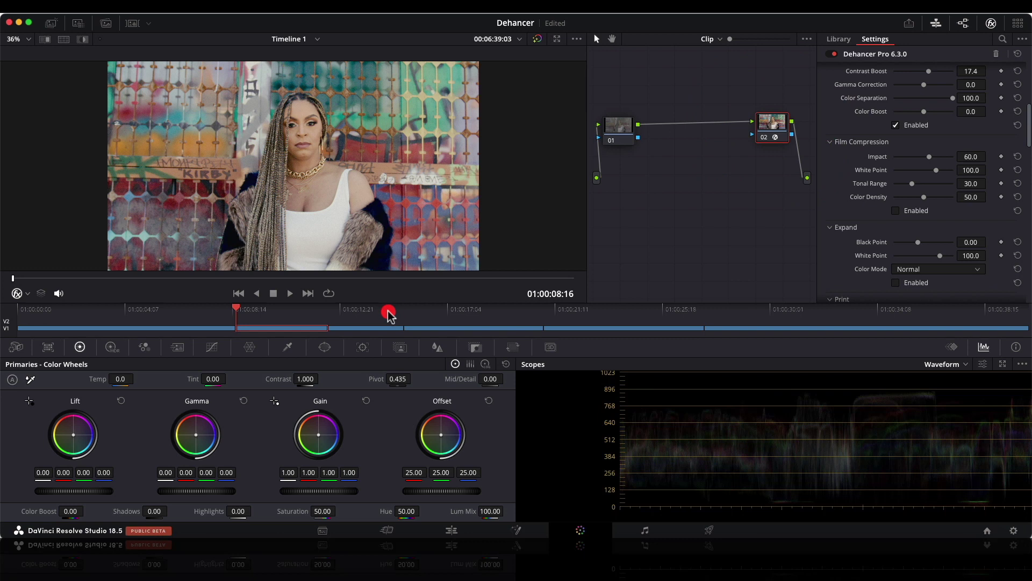
- On the Edit page, move the playhead to 01:00:18:05 in clip FX30_0133.MP4 and return to the Color page
click(453, 531)
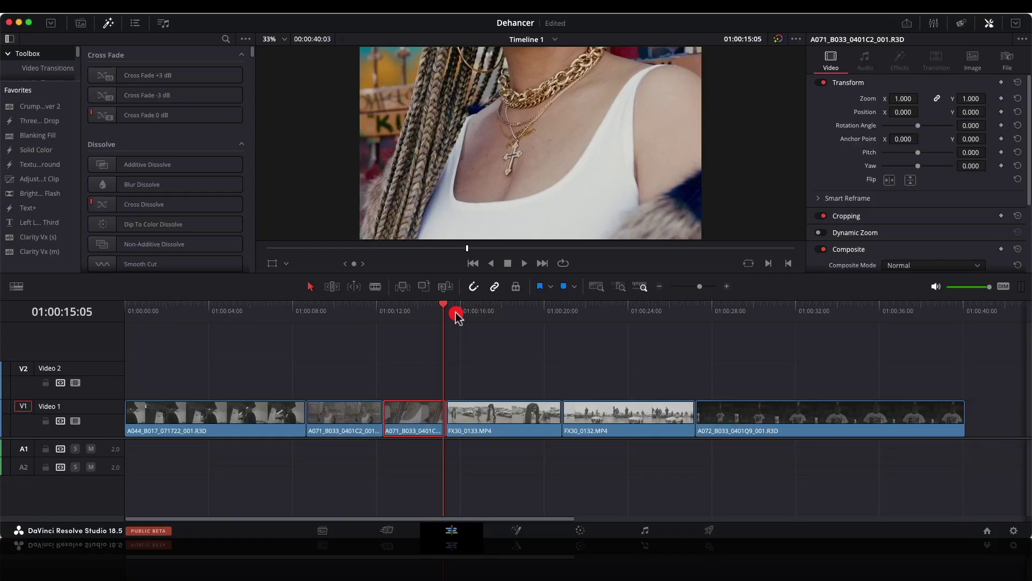
click(449, 312)
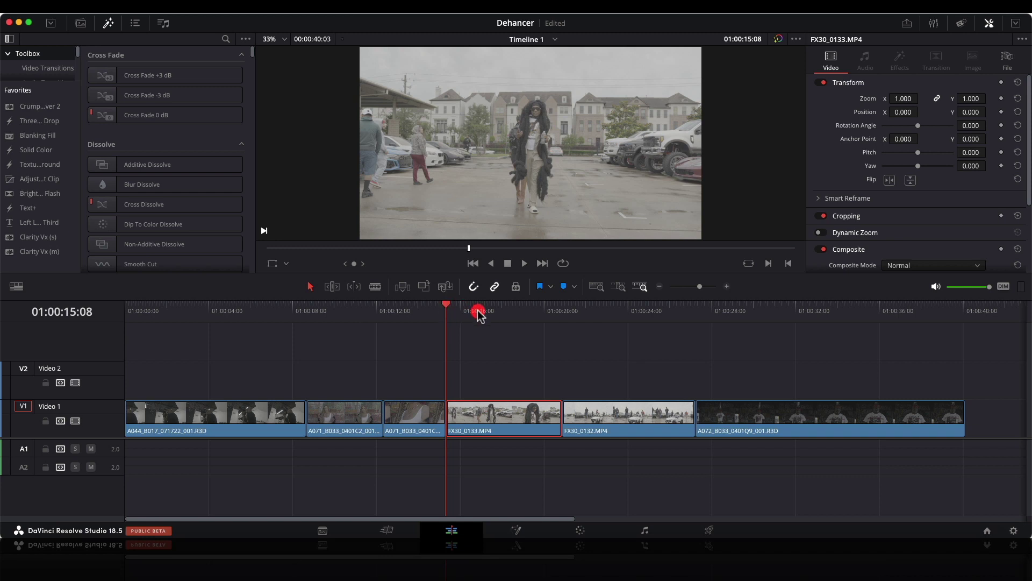
drag(482, 314, 455, 320)
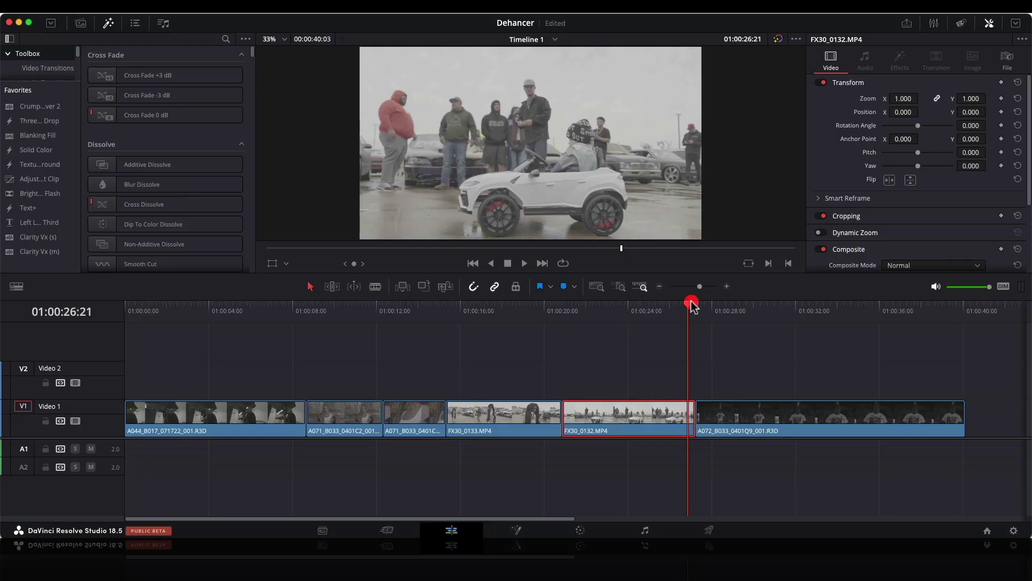
drag(692, 299, 505, 330)
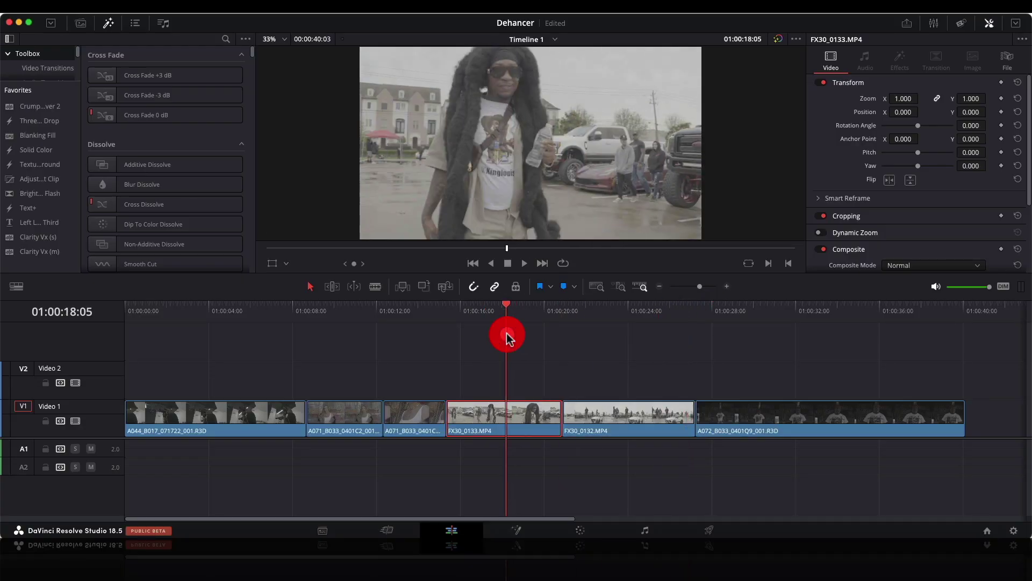
click(581, 529)
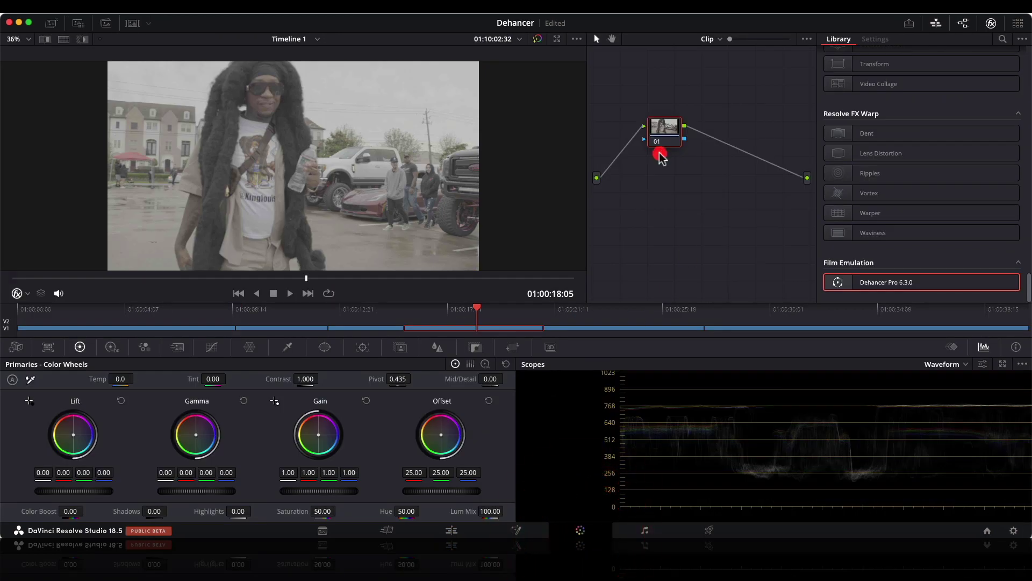
- Add a serial node after node 01 and apply the Dehancer Pro 6.3.0 effect to it
drag(664, 132, 641, 138)
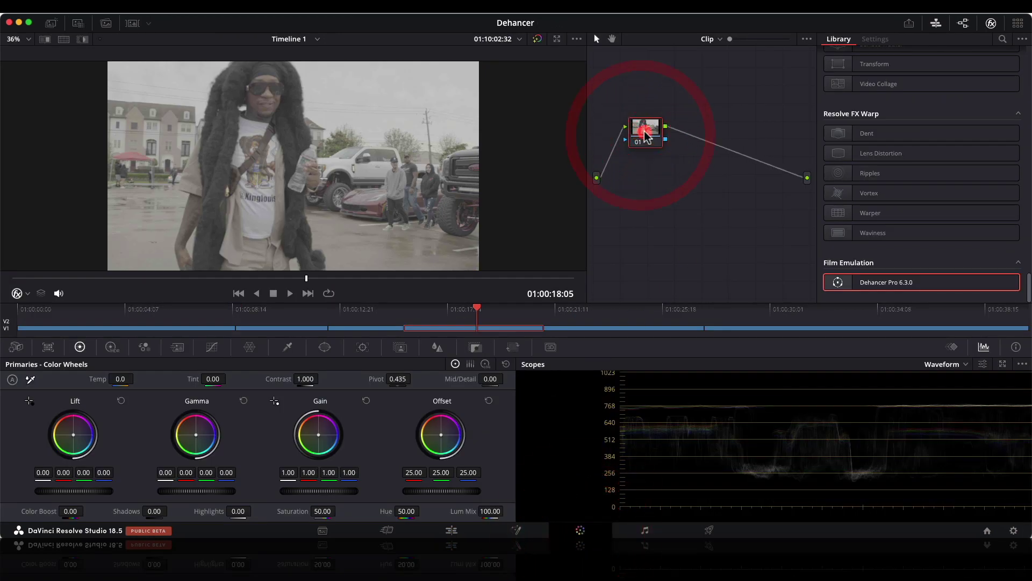
key(alt+s)
drag(694, 135, 755, 138)
drag(867, 289, 752, 140)
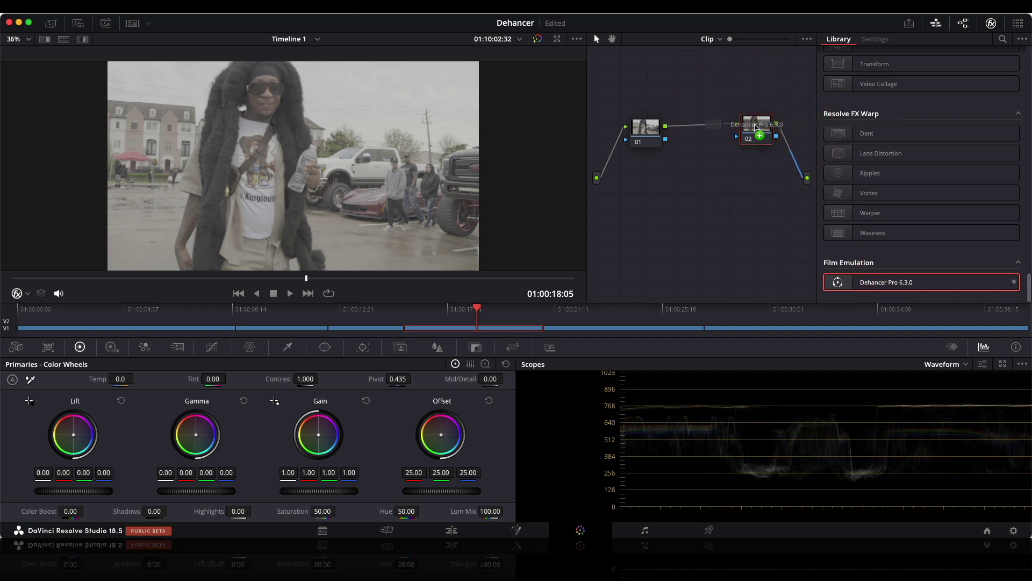
- Disable the Film, Film Developer and Expand effects in the new Dehancer node
scroll(915, 143, up, 5)
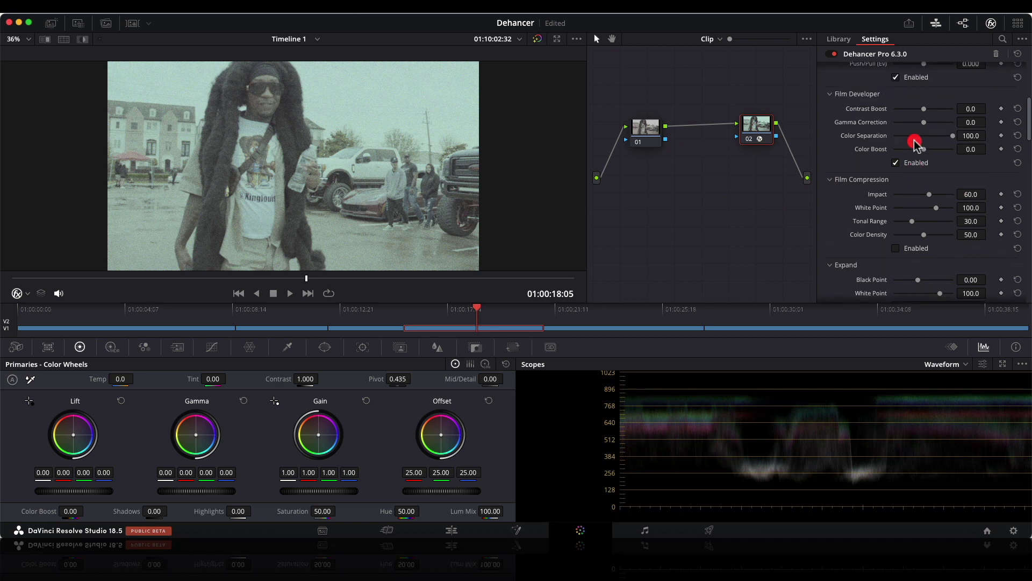
click(896, 161)
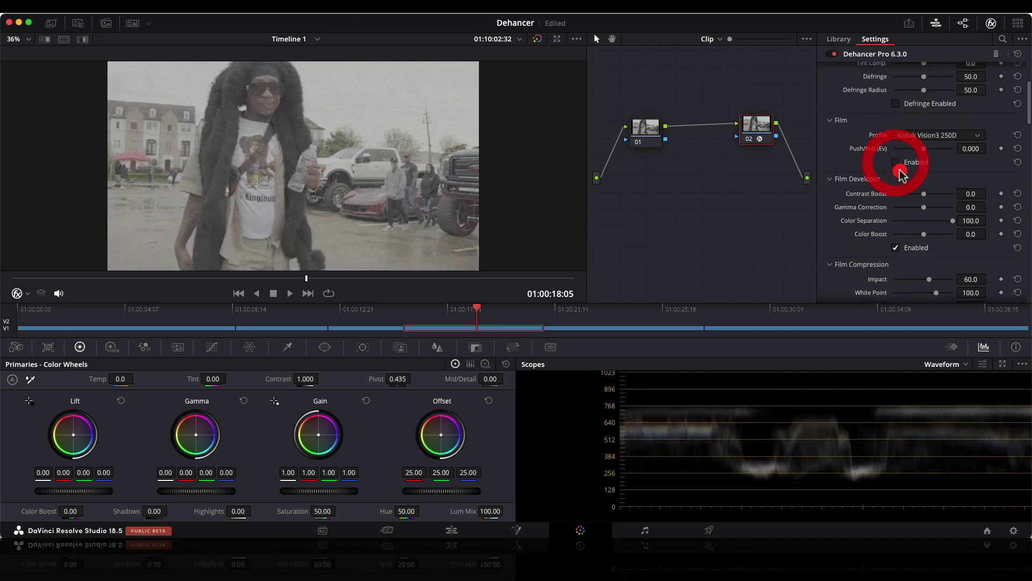
scroll(892, 177, down, 2)
click(896, 202)
scroll(897, 210, down, 6)
click(896, 229)
- Disable the Print and Film Grain effects, and check the Halation and Bloom sections
scroll(897, 230, down, 2)
scroll(897, 230, down, 6)
click(896, 171)
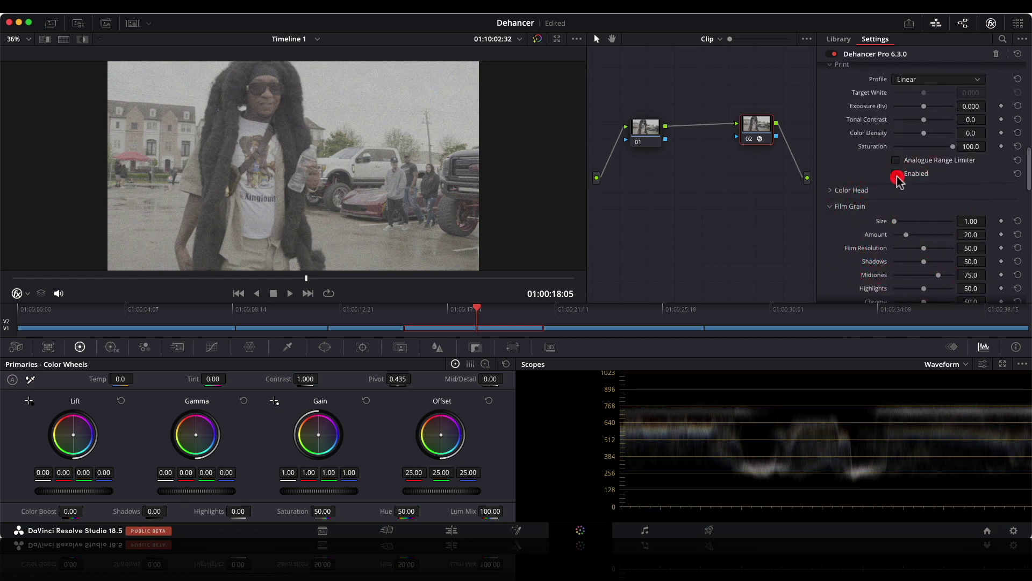
scroll(898, 177, down, 3)
click(897, 264)
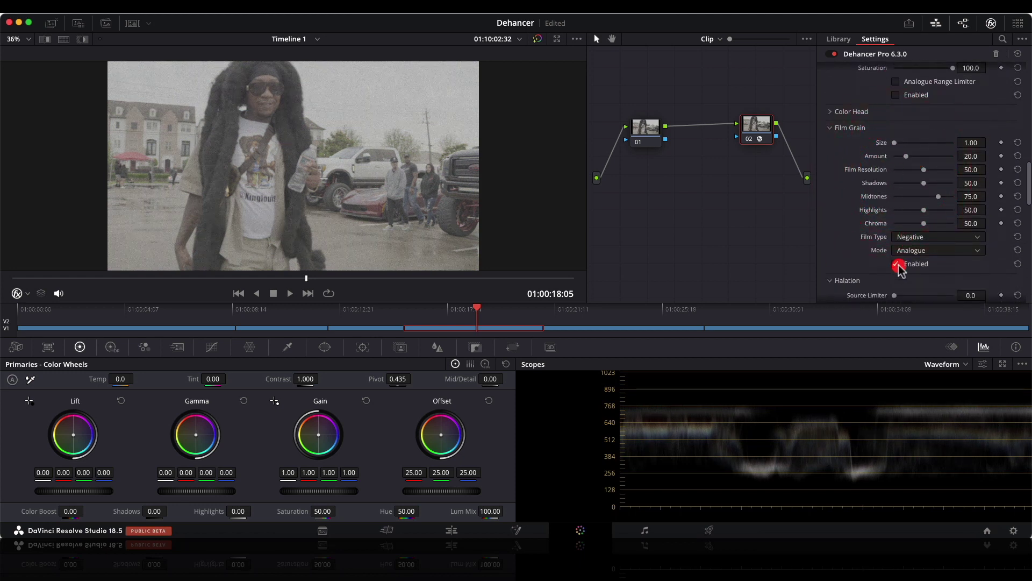
scroll(896, 264, down, 10)
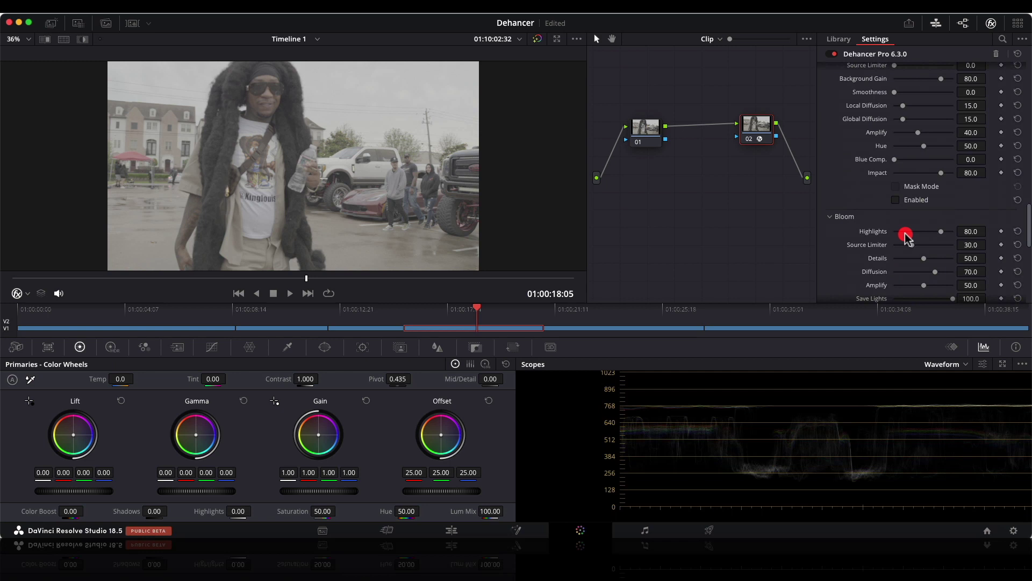
scroll(905, 232, down, 5)
- Set the input source to Choose Camera and the vendor to Sony
scroll(907, 217, up, 5)
scroll(907, 219, up, 10)
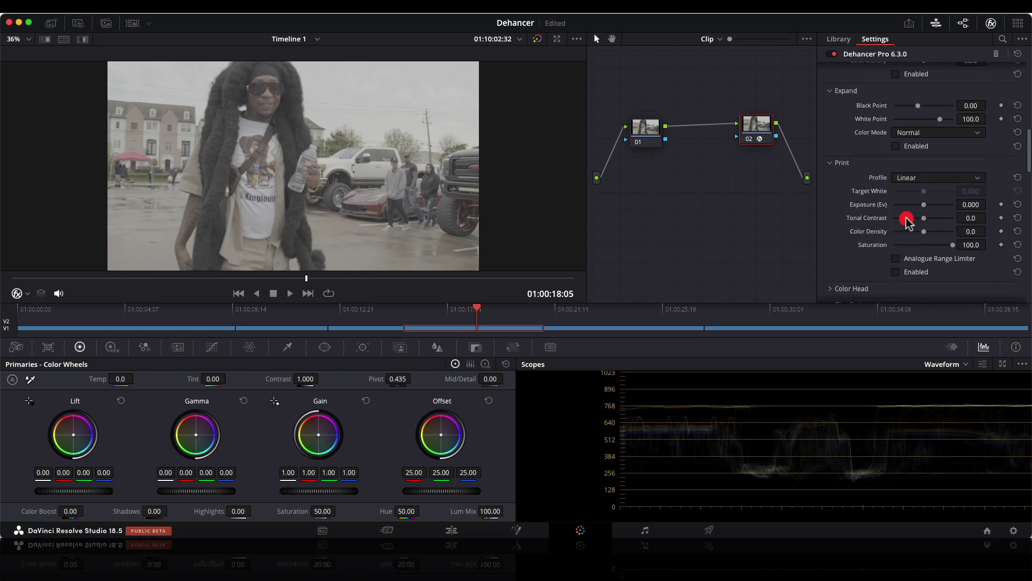
scroll(907, 222, up, 10)
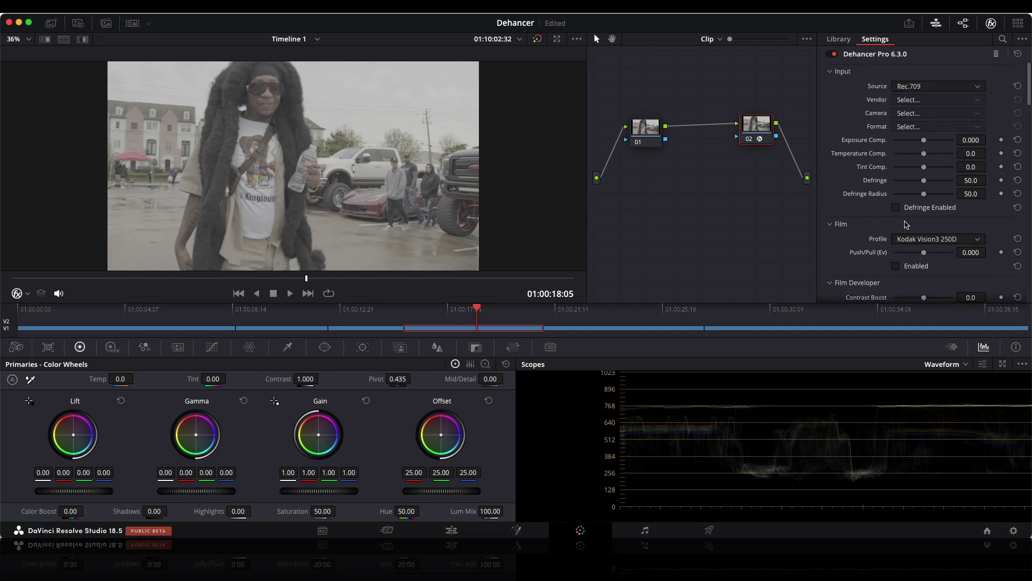
click(929, 88)
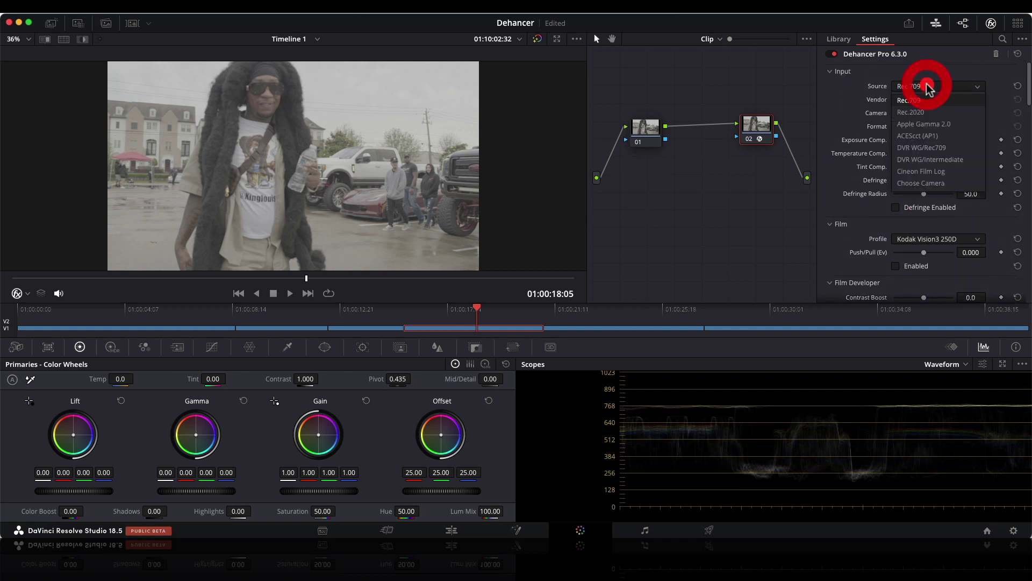
click(929, 183)
click(922, 100)
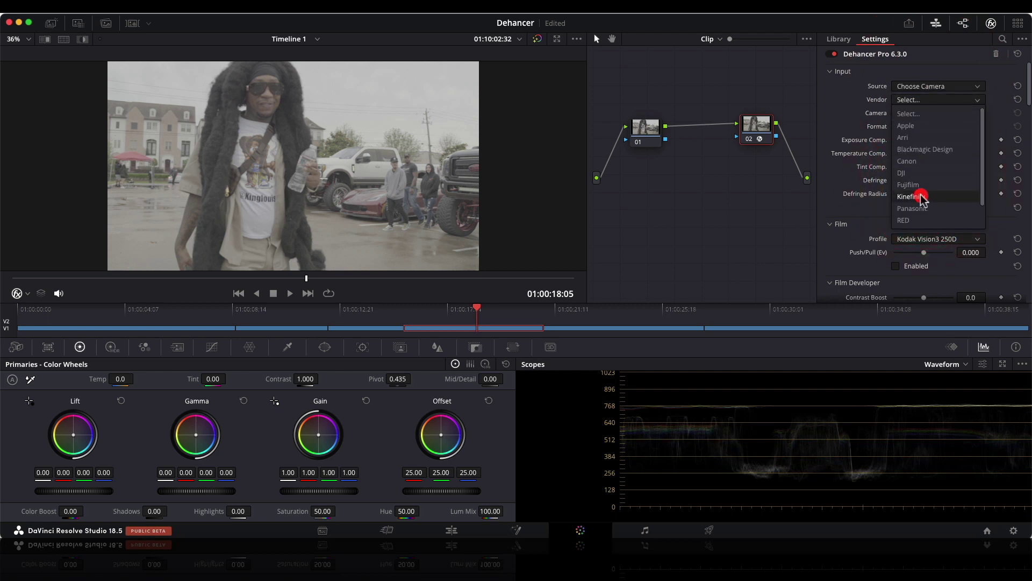
scroll(914, 182, down, 2)
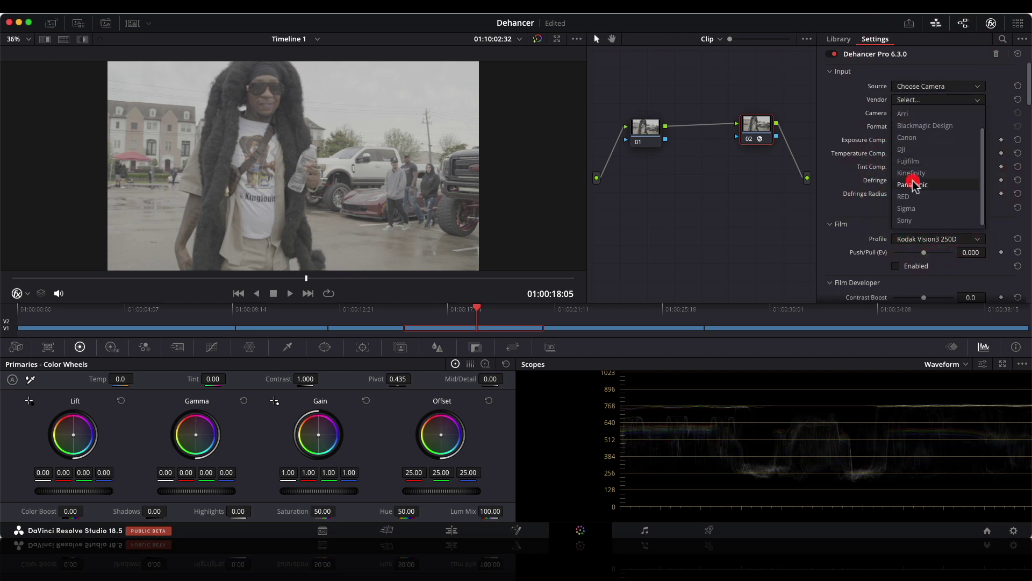
click(916, 220)
- Set the input camera to Alpha 7 IV and format to S-Log3 S-Gamut3.Cine ISO 3200, and compare with the ungraded image
click(912, 114)
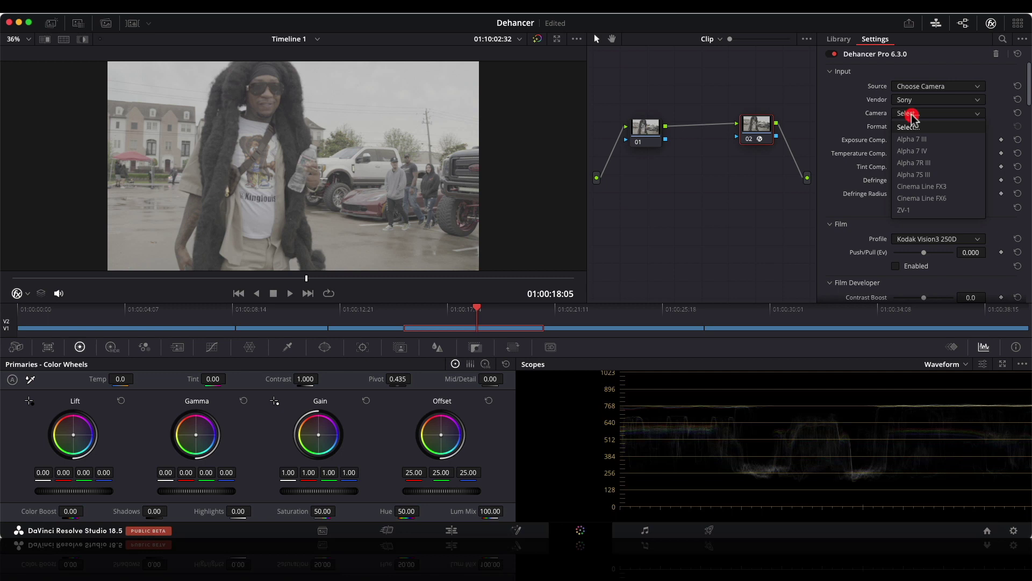
click(921, 153)
click(914, 127)
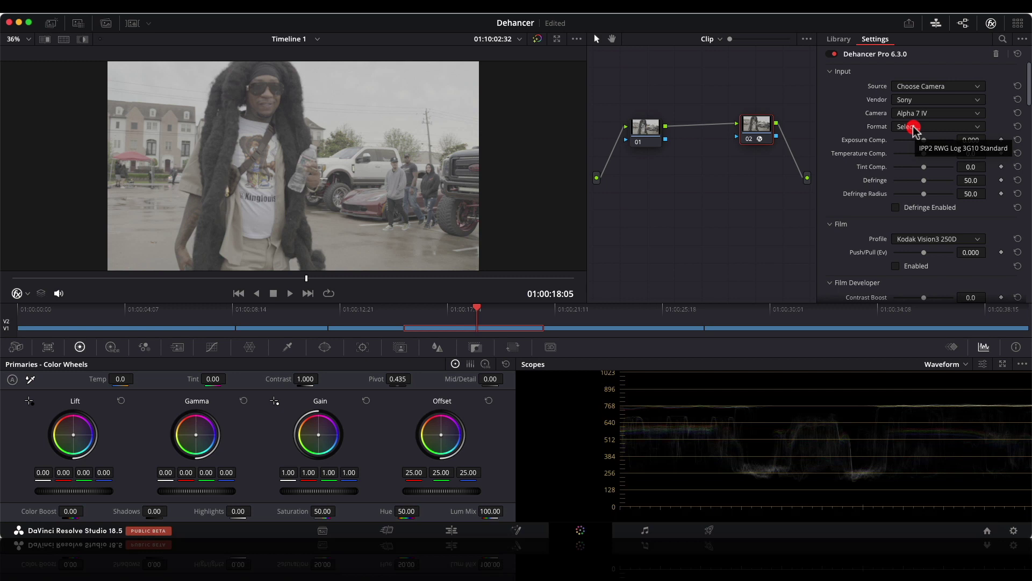
click(913, 126)
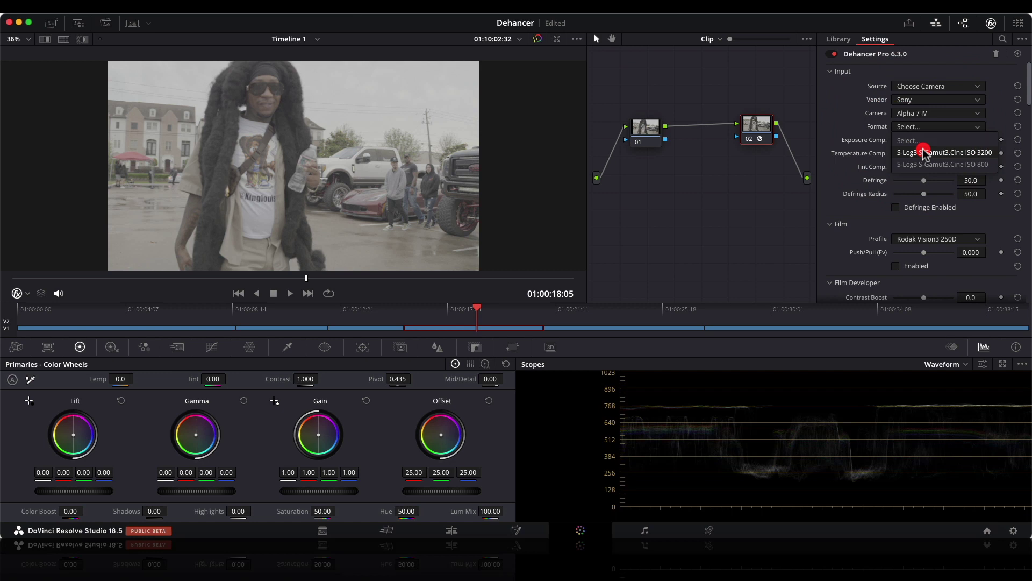
click(924, 153)
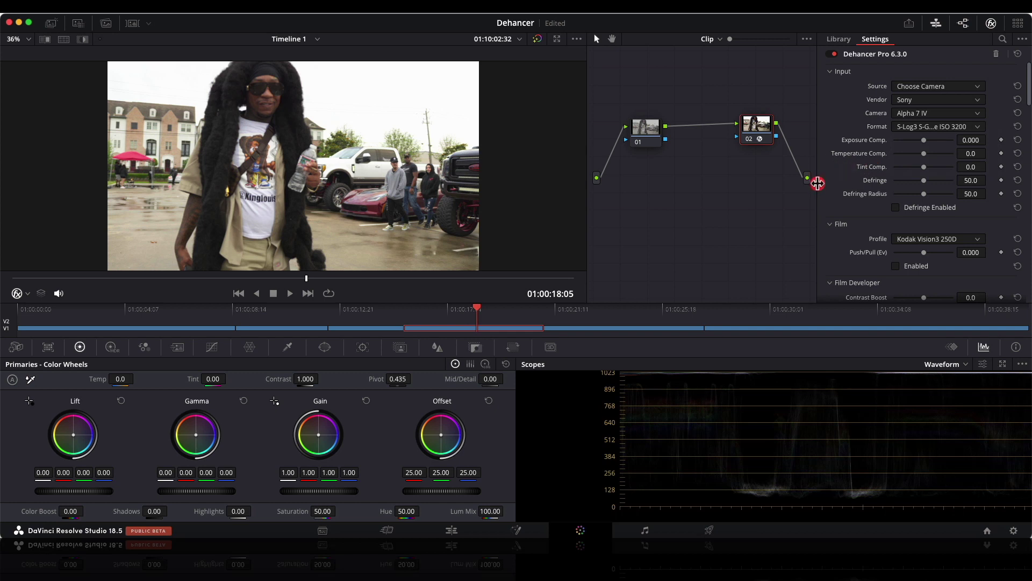
click(538, 40)
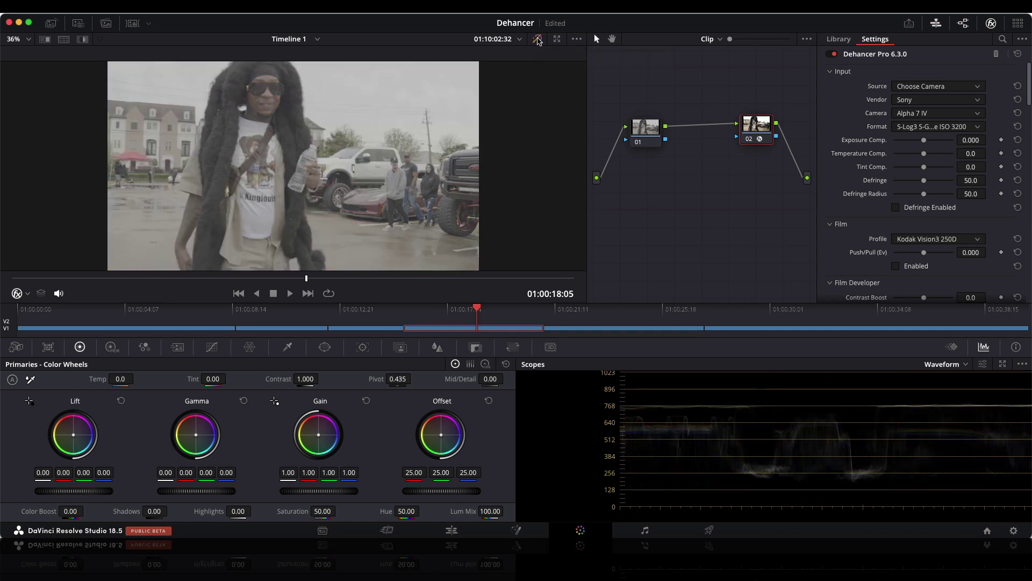
click(538, 40)
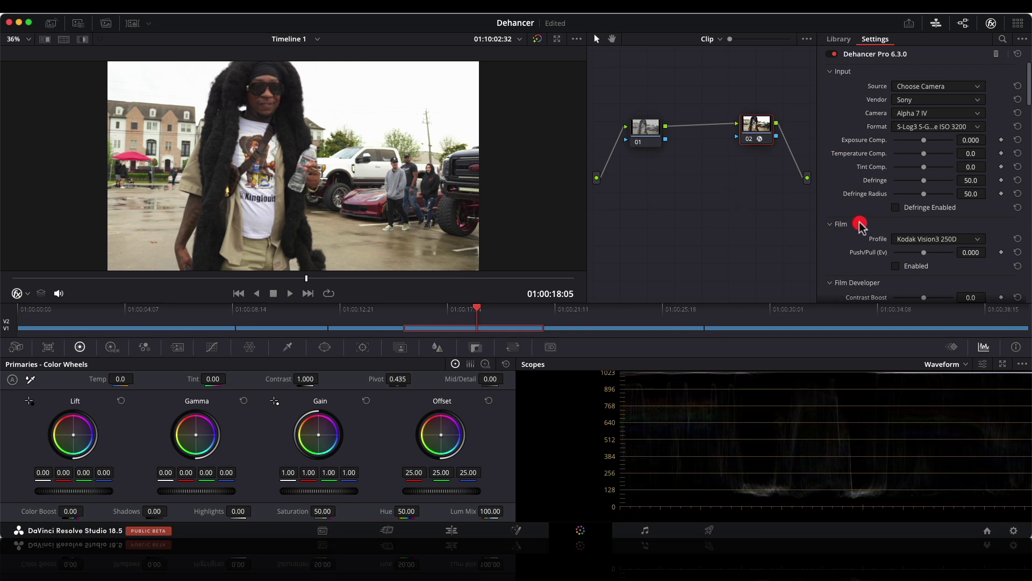
- Enable the Film effect in the Dehancer settings
scroll(859, 225, down, 2)
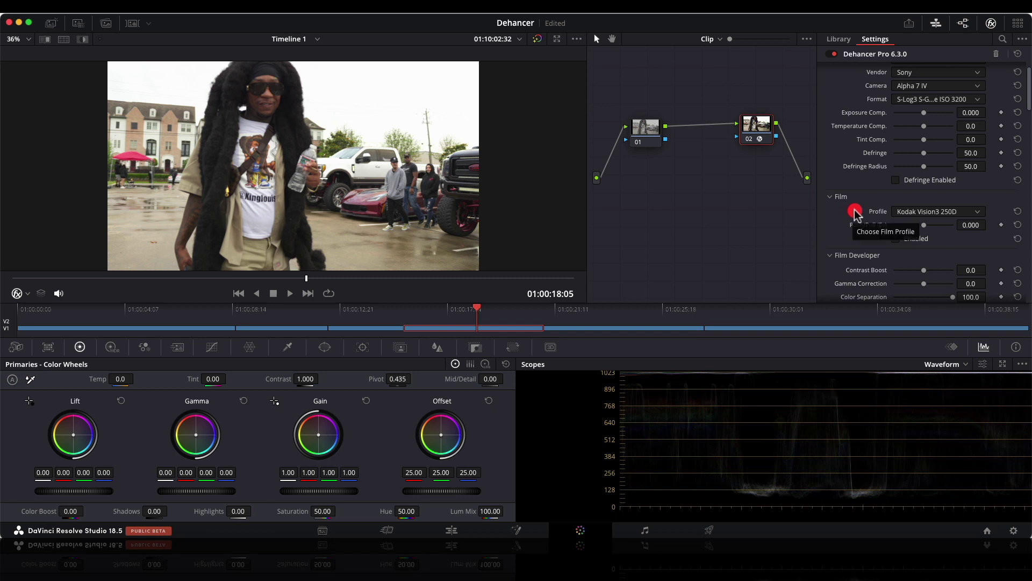
scroll(855, 214, down, 1)
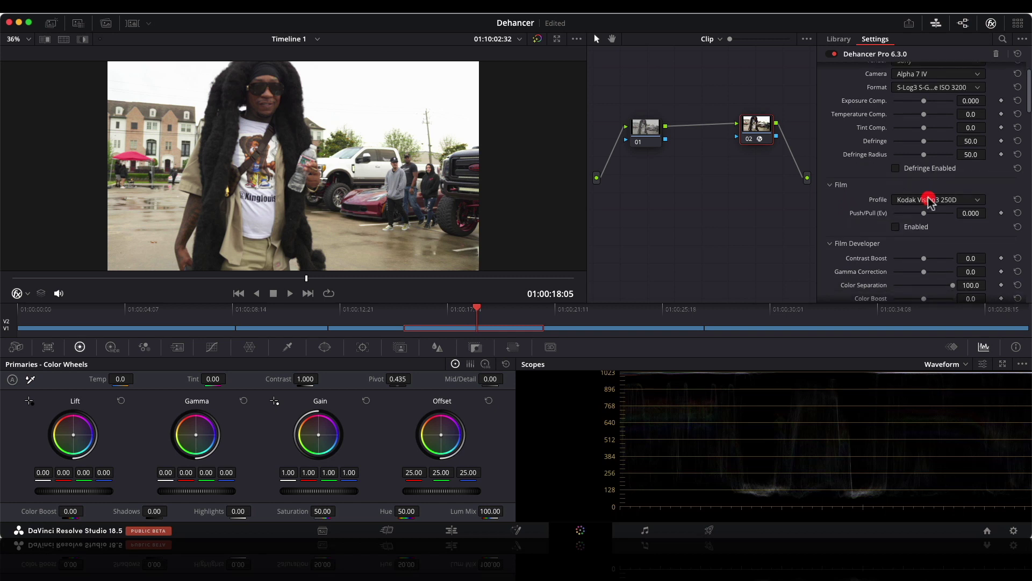
click(896, 226)
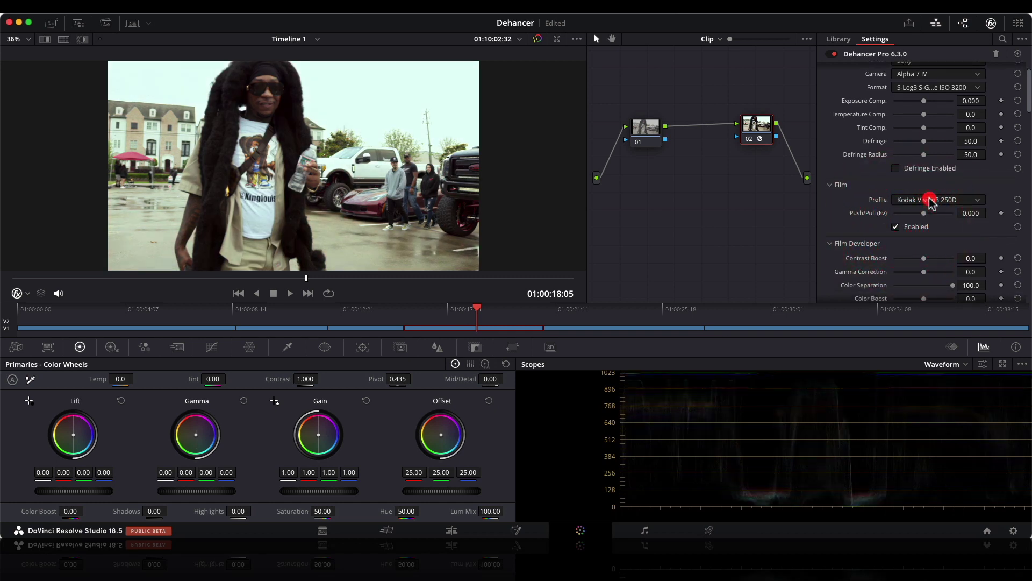
- Try the Kodak Vision3 50D, Konica Impresa 50, Lomochrome Purple XR 100-400 and Kodak Ektar film profiles on the clip
click(930, 200)
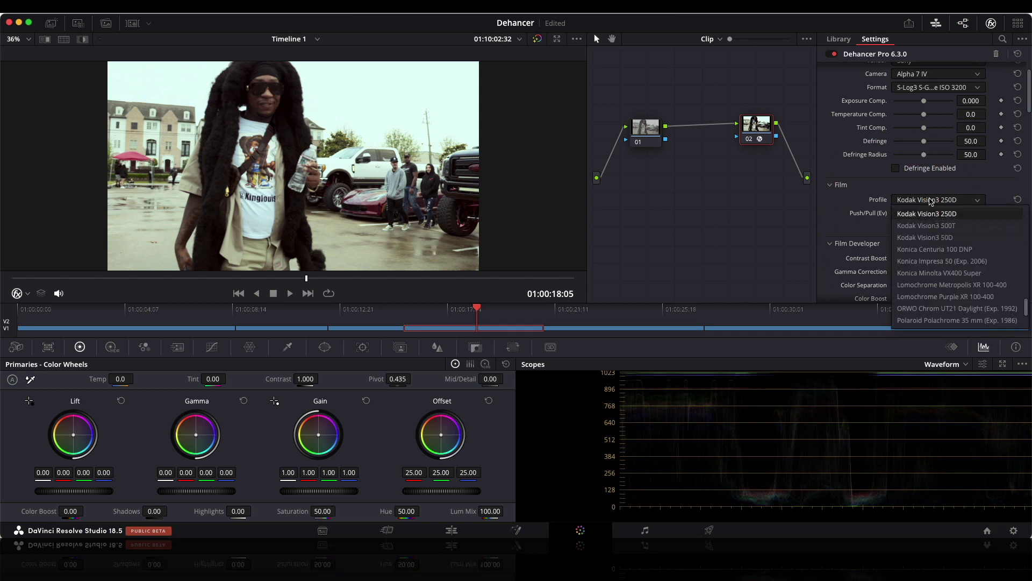
click(925, 237)
click(930, 204)
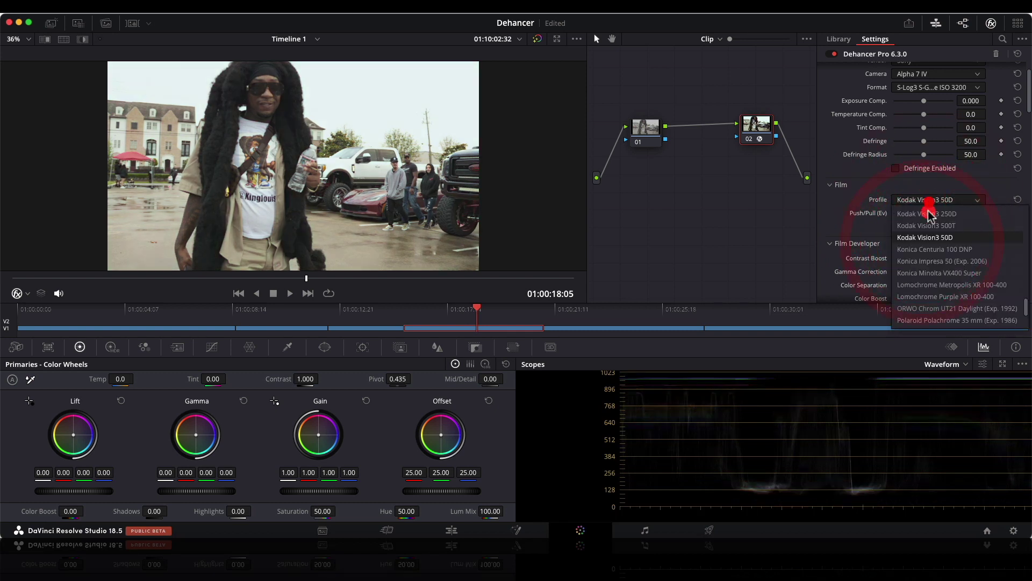
click(925, 261)
scroll(922, 253, down, 2)
click(921, 165)
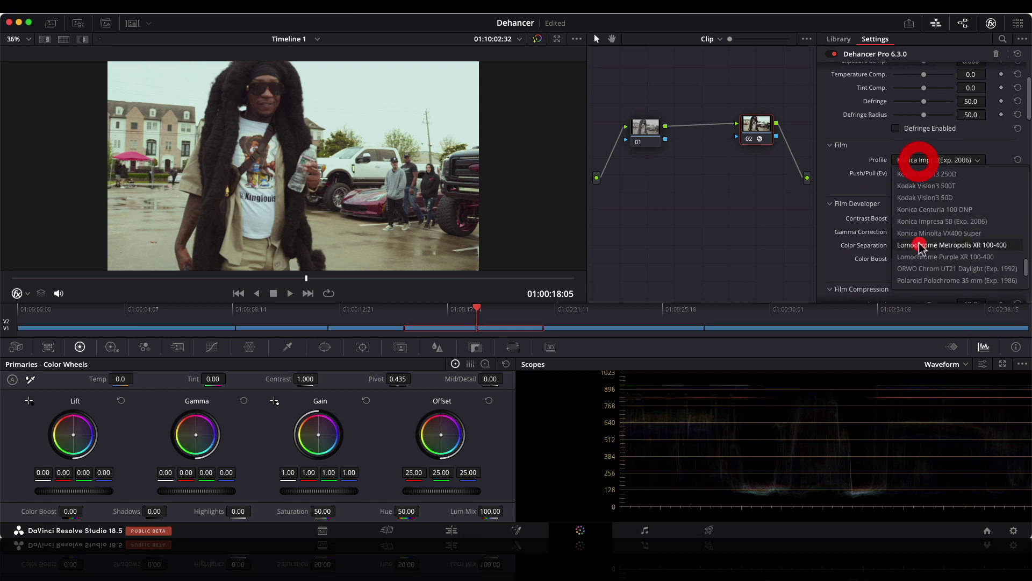
click(919, 254)
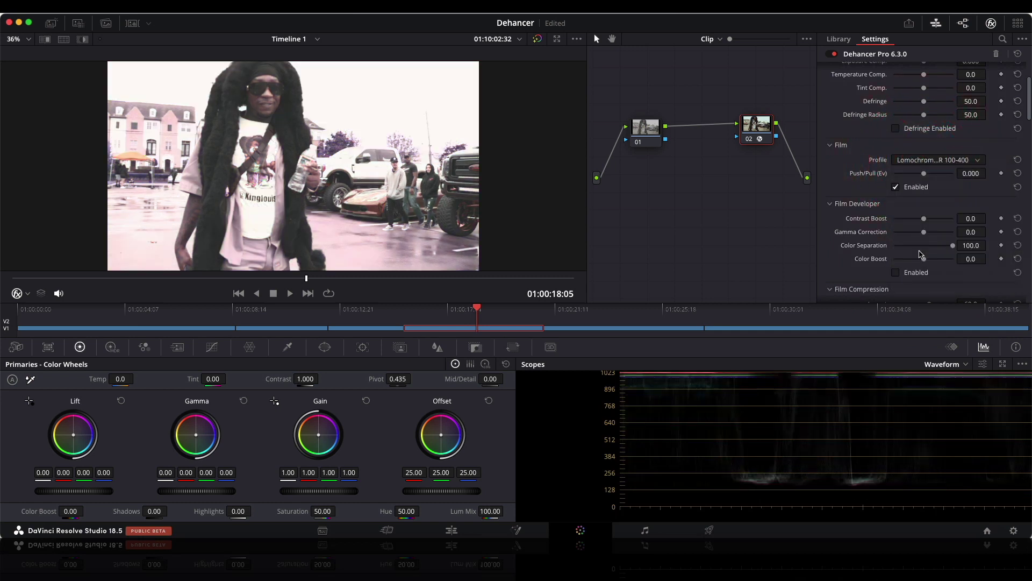
click(923, 160)
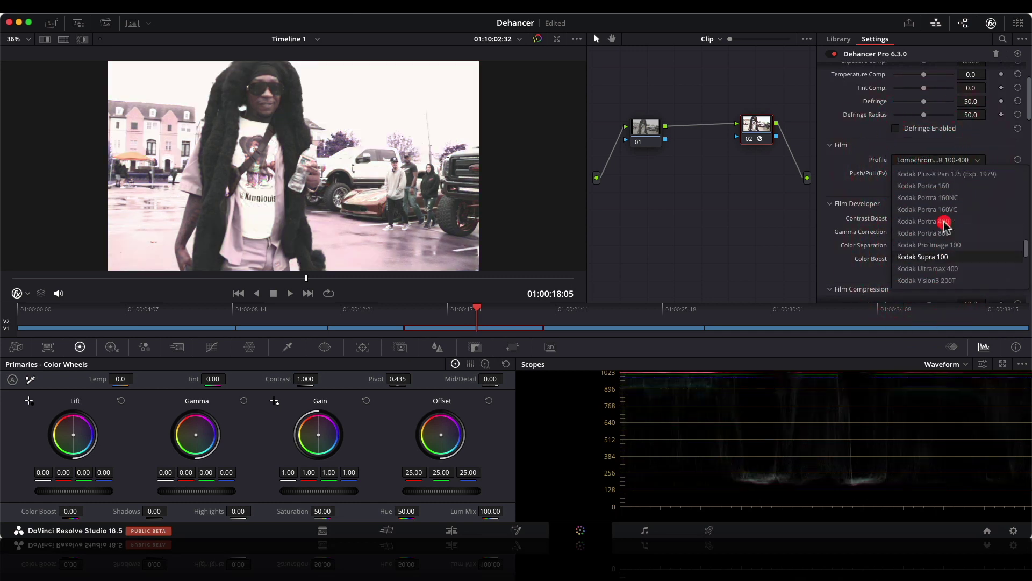
click(922, 197)
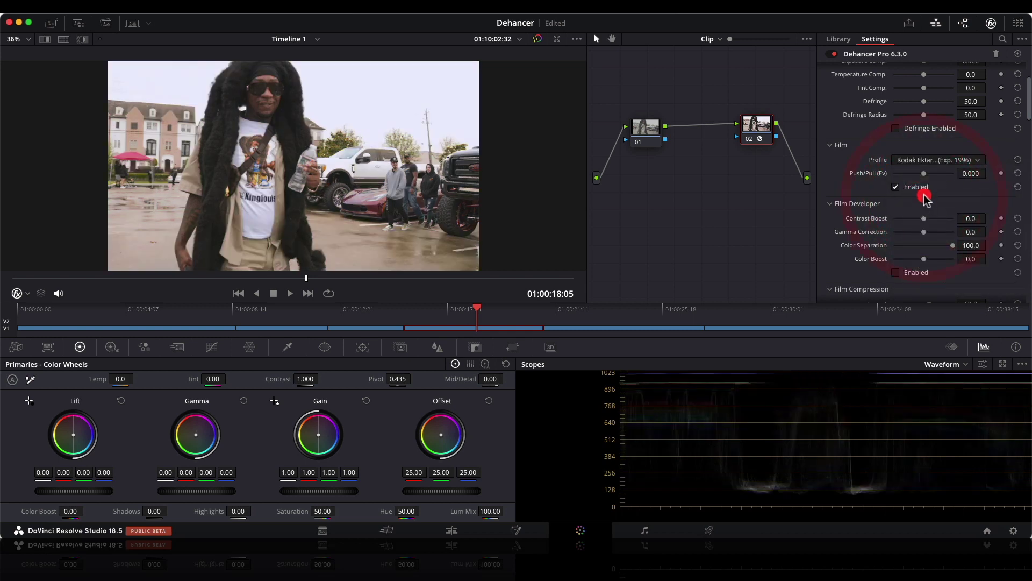
- Set the film profile to Kodak Supra 100 and compare the image with the Film effect off and on
click(922, 163)
scroll(933, 198, up, 1)
scroll(936, 207, down, 5)
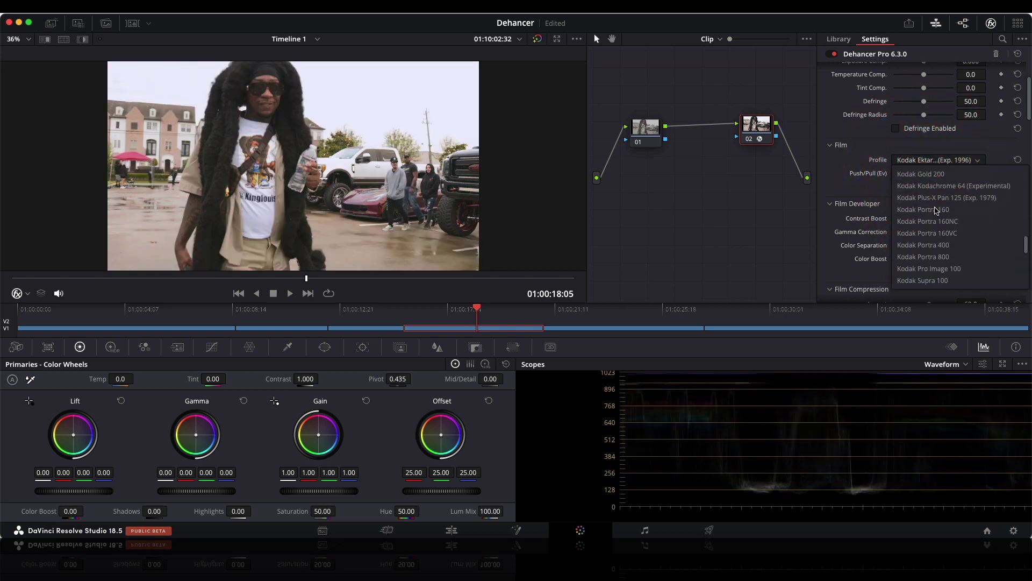
click(931, 268)
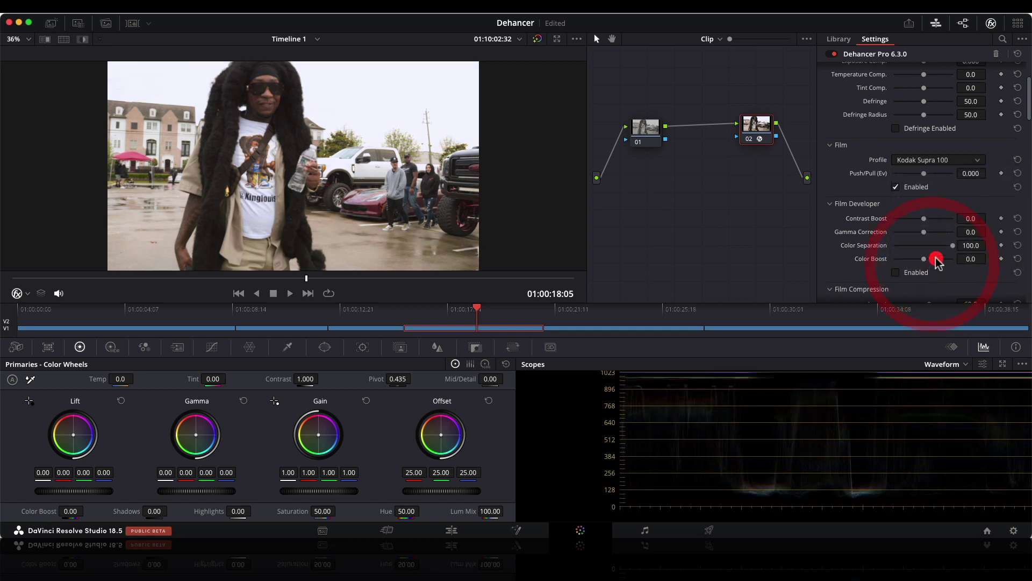
click(897, 187)
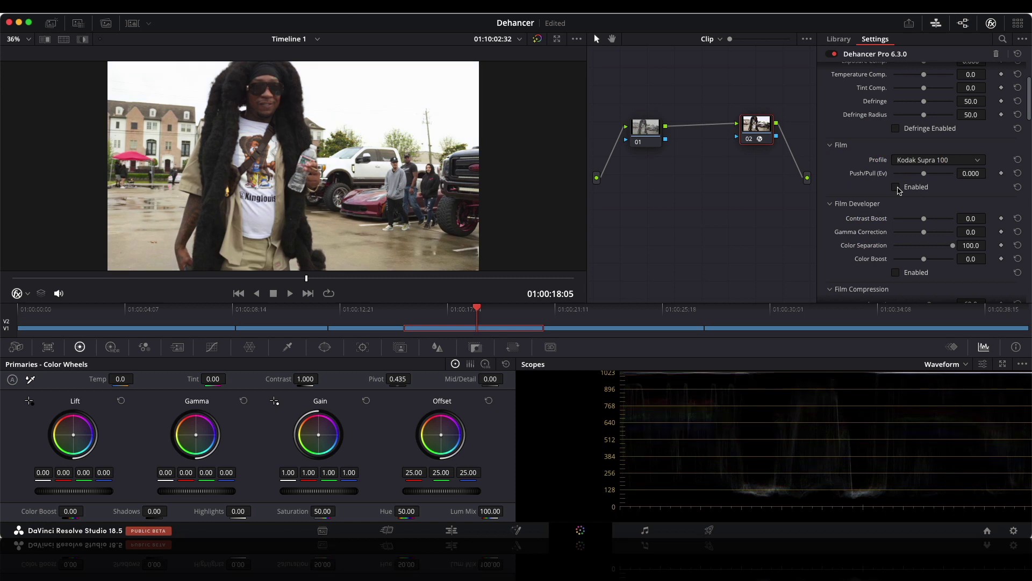
click(896, 186)
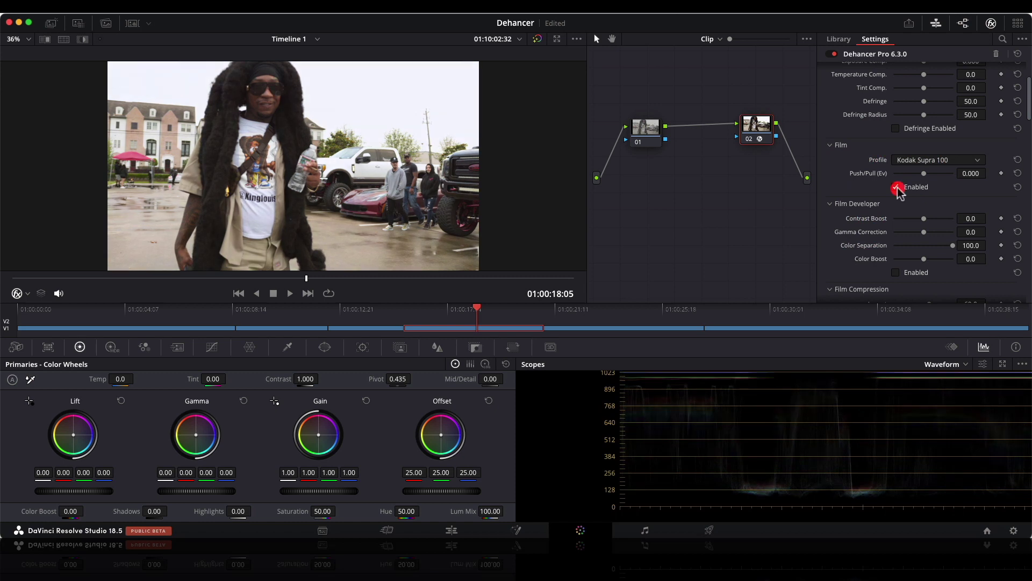
- Enable Film Developer and Film Compression, and set the compression impact to 100
scroll(900, 193, down, 1)
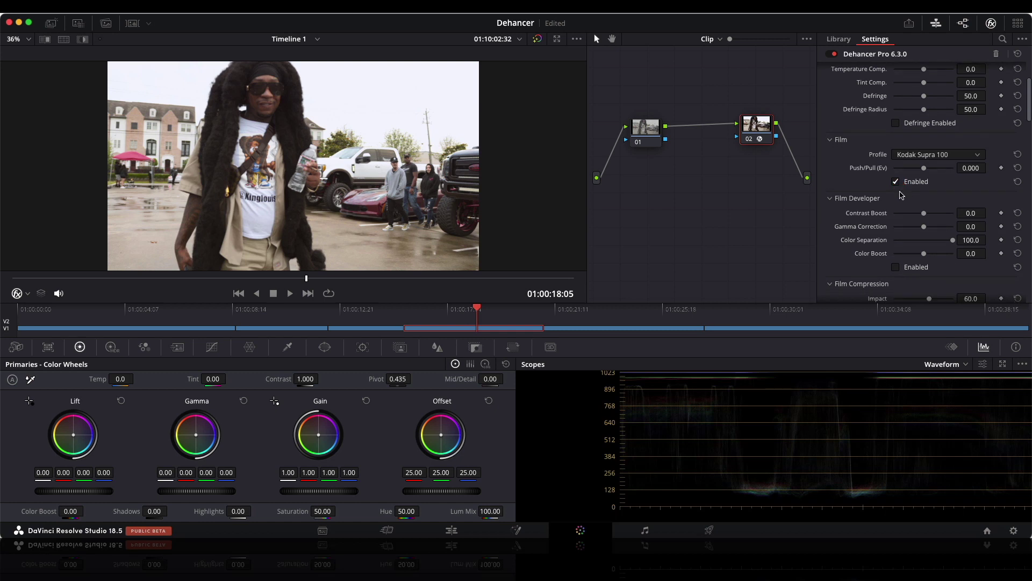
click(897, 267)
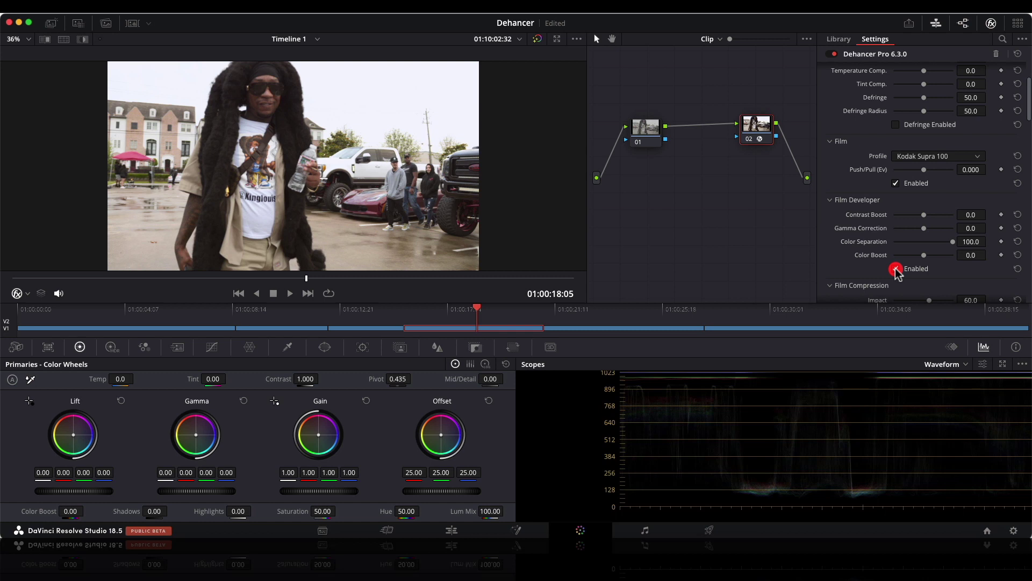
scroll(898, 269, down, 5)
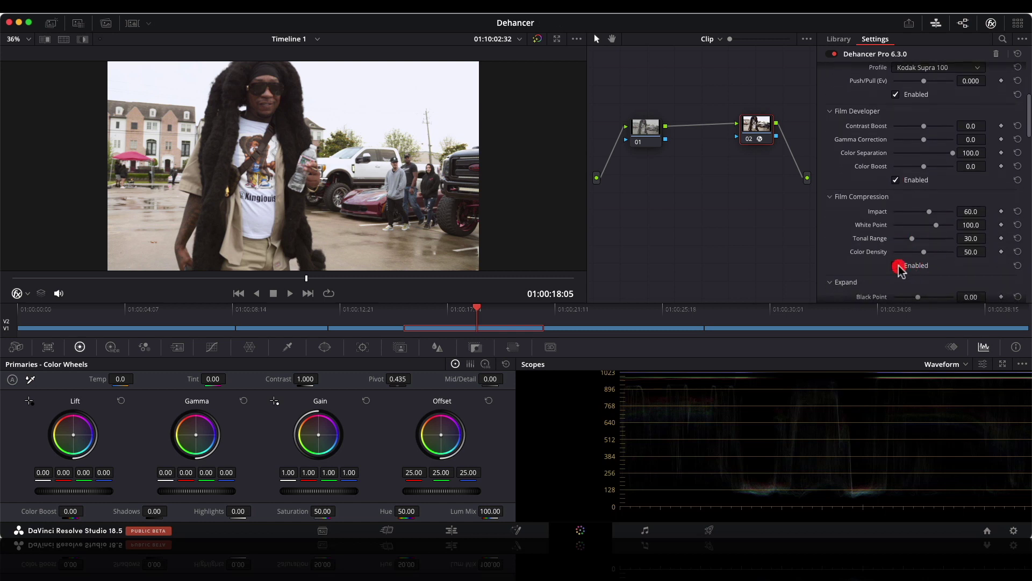
click(896, 265)
drag(929, 212, 954, 214)
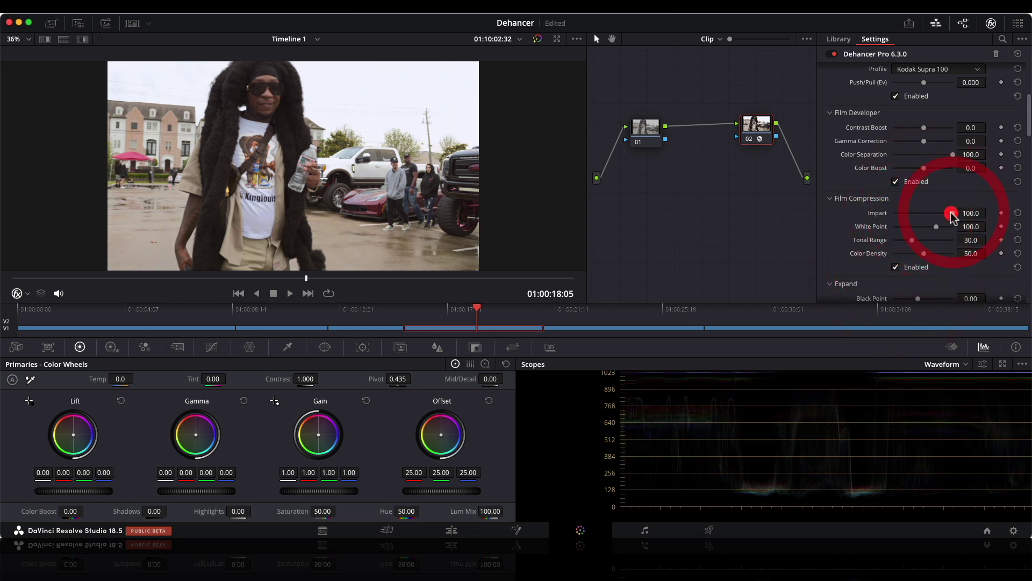
- Set the Film Compression white point to 102, tonal range to 55 and color density to 100
scroll(940, 230, down, 1)
mouse_move(940, 232)
mouse_down()
mouse_move(915, 240)
mouse_move(925, 241)
mouse_up()
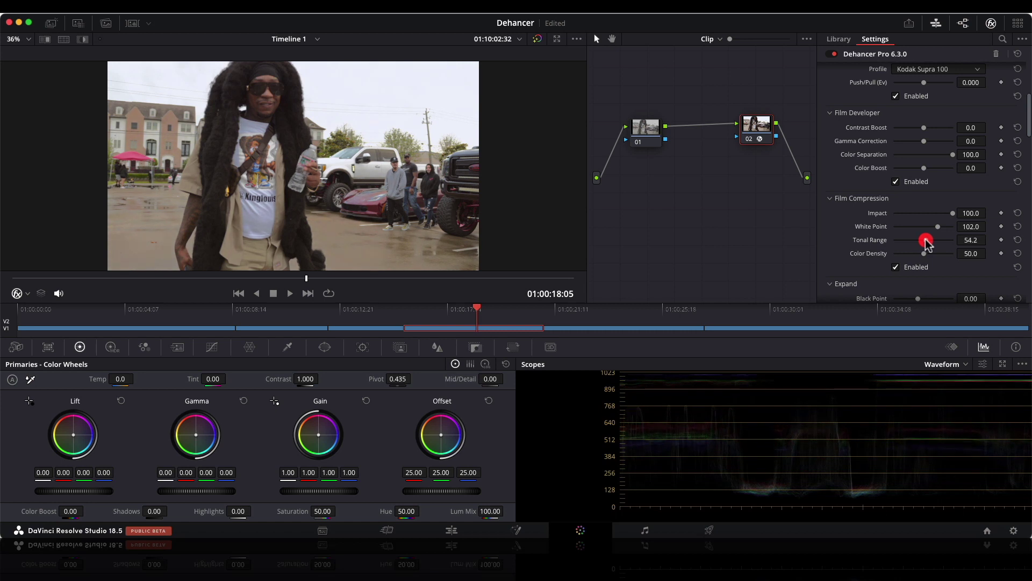
drag(924, 253, 954, 258)
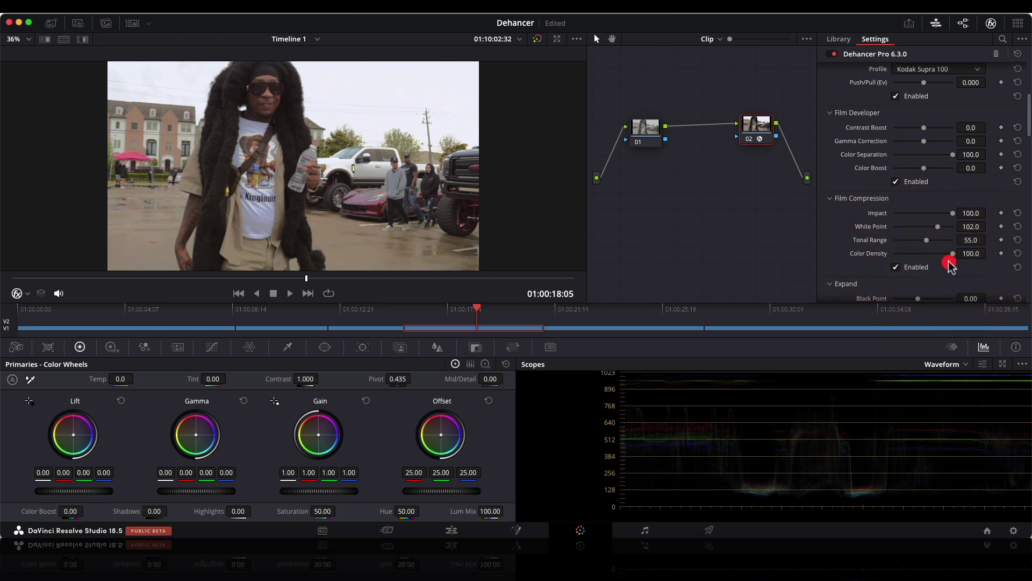
- Enable the Expand effect with a black point of 1.55, and compare the image with it off and on
scroll(950, 266, down, 3)
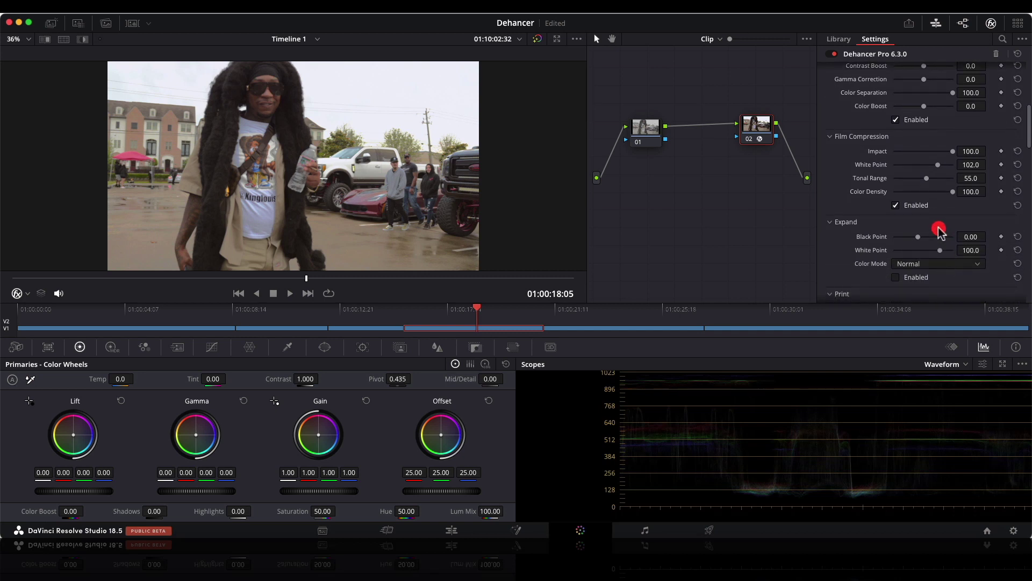
click(895, 276)
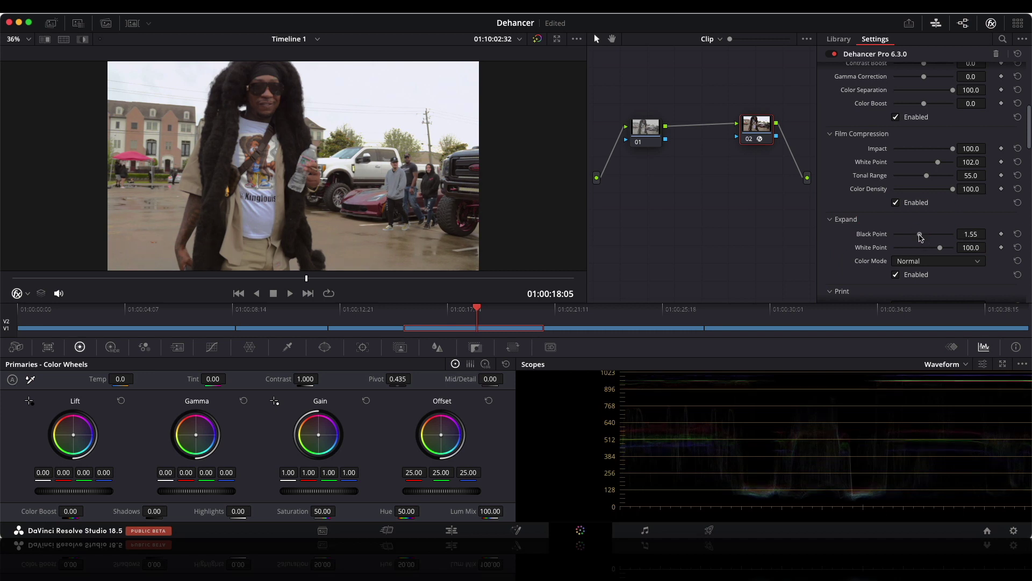
click(896, 275)
click(911, 275)
- Enable the Print effect and set its profile to Kodak 2383 Print Film
scroll(913, 278, down, 4)
click(867, 260)
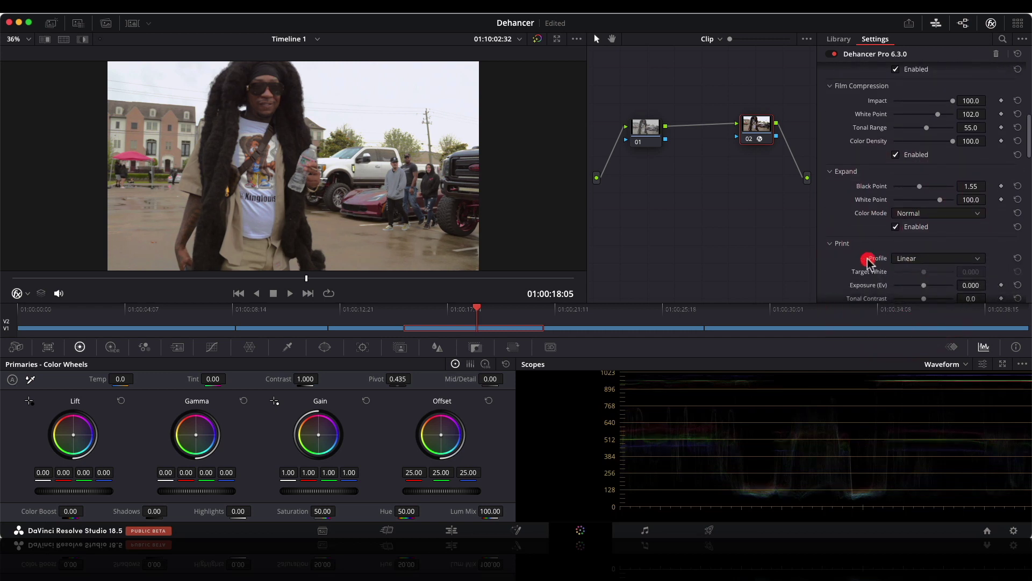
scroll(918, 264, down, 2)
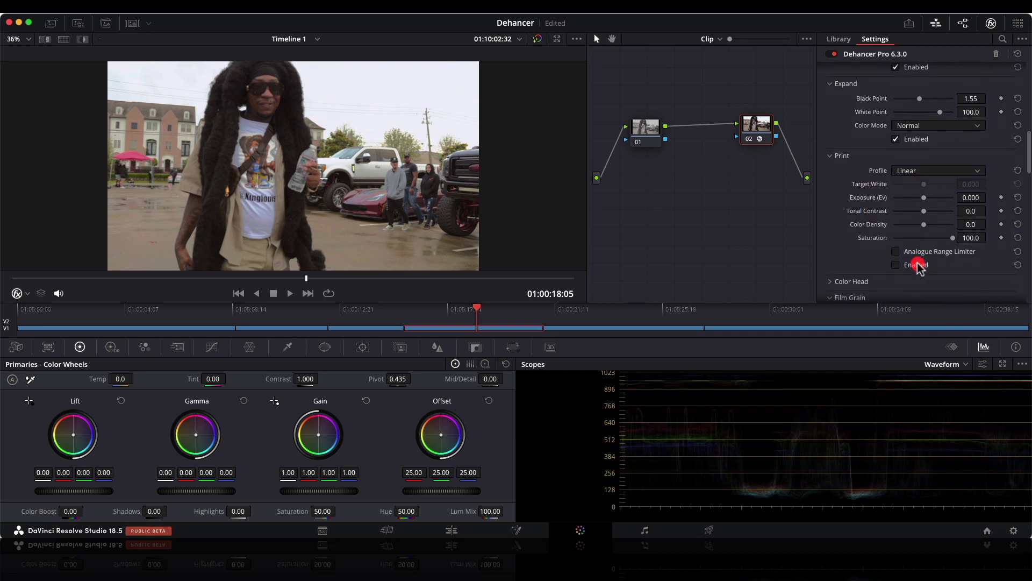
click(896, 264)
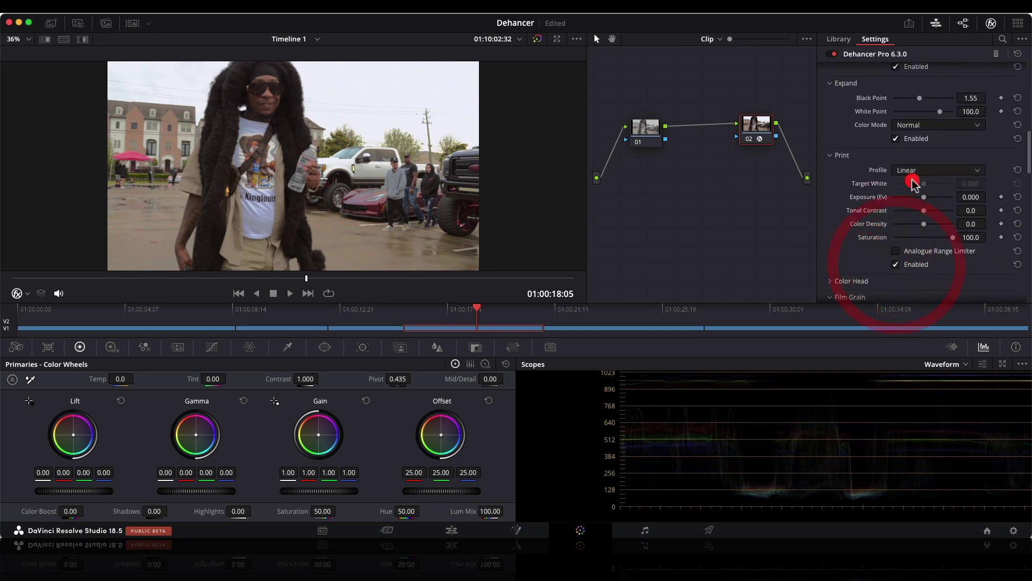
click(914, 169)
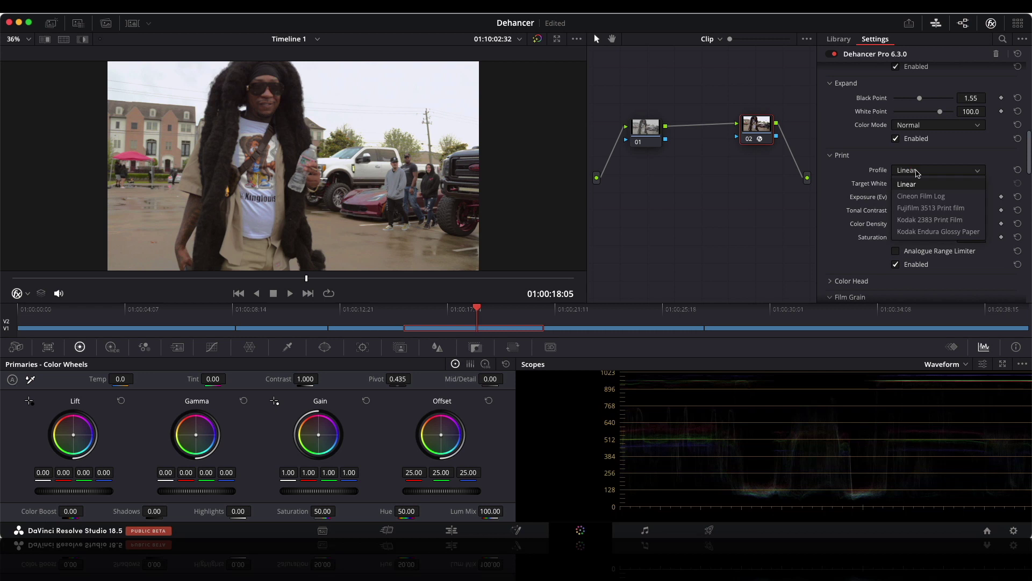
click(922, 221)
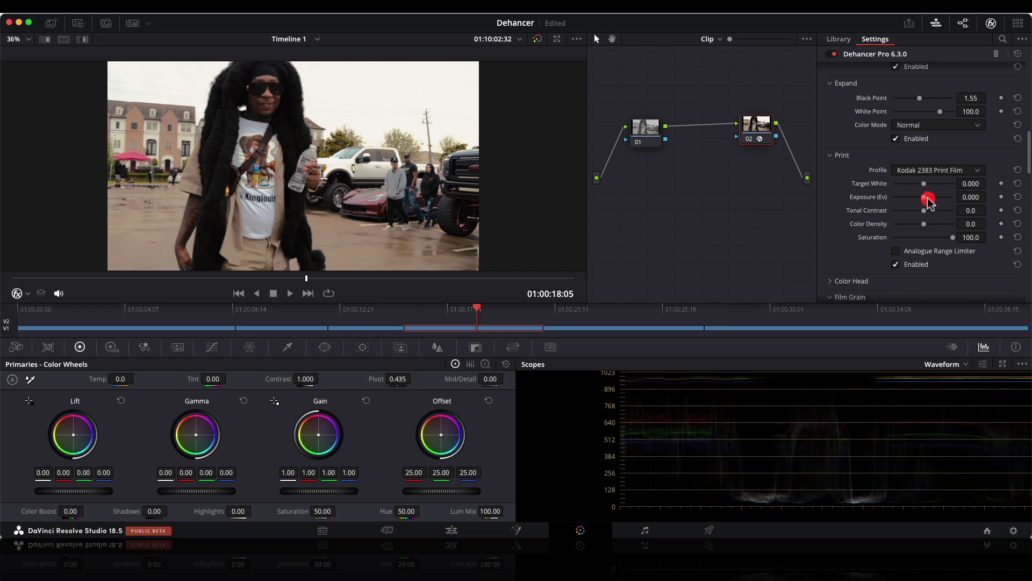
- Set the print target white to 0.568, exposure to 0.303 and tonal contrast to -5.1, and compare with Print off and on
mouse_move(925, 186)
mouse_down()
mouse_move(935, 187)
mouse_move(922, 199)
mouse_up()
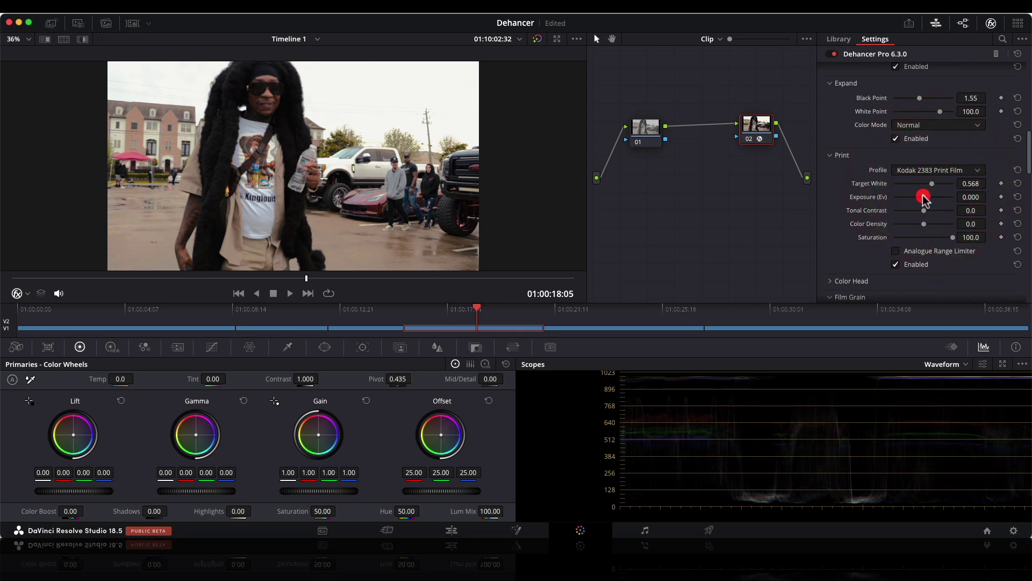
drag(923, 197, 921, 210)
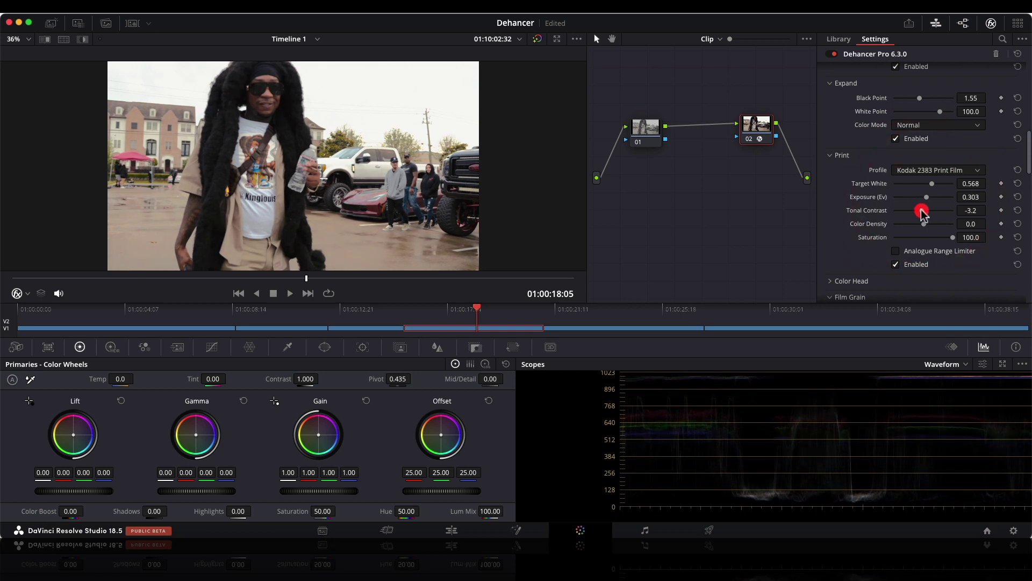
drag(920, 212, 923, 227)
click(896, 264)
click(896, 264)
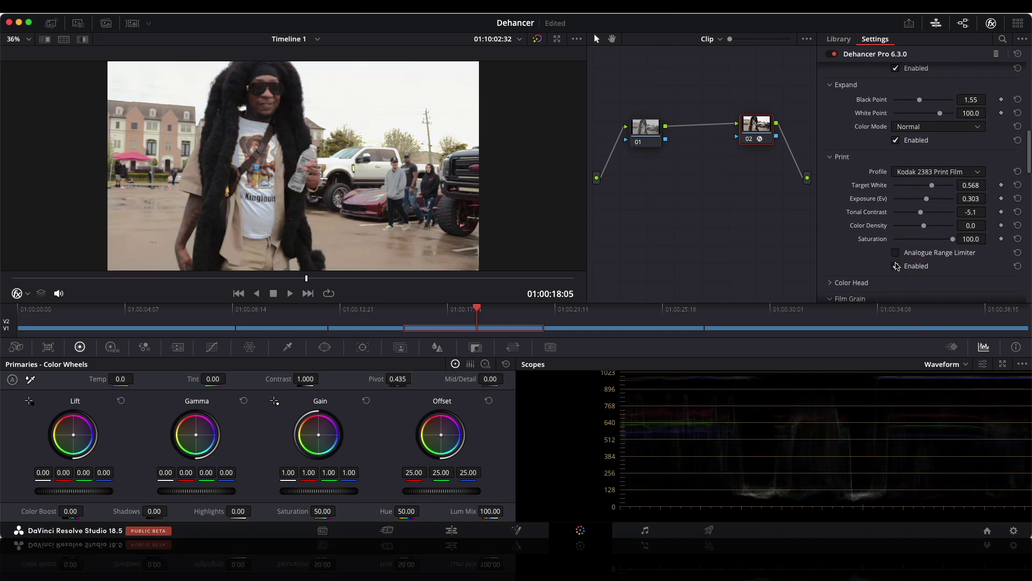
- Enable Film Grain and set its amount to 11.9 and film resolution to 19.3
scroll(880, 235, down, 5)
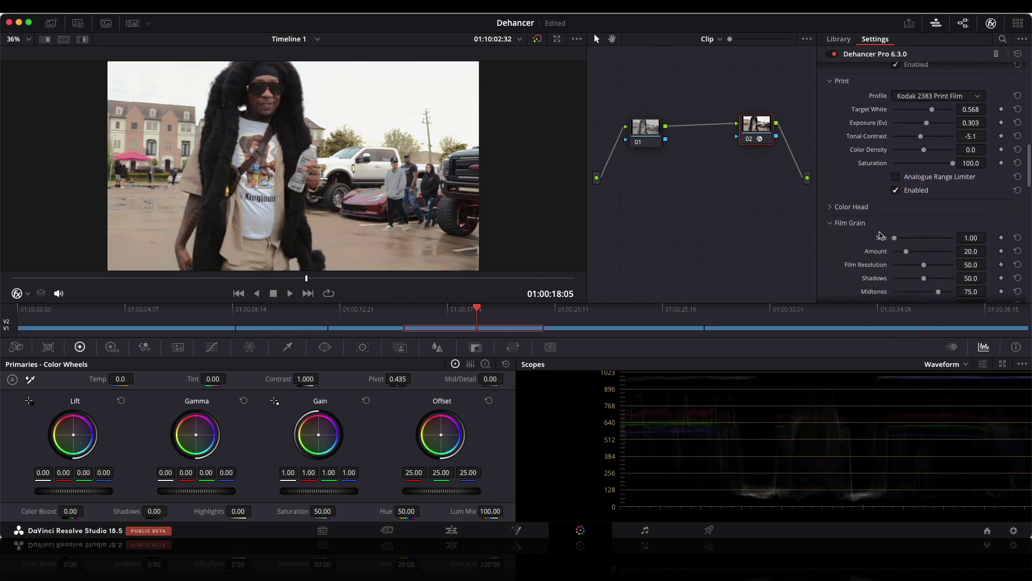
scroll(880, 235, down, 2)
click(895, 262)
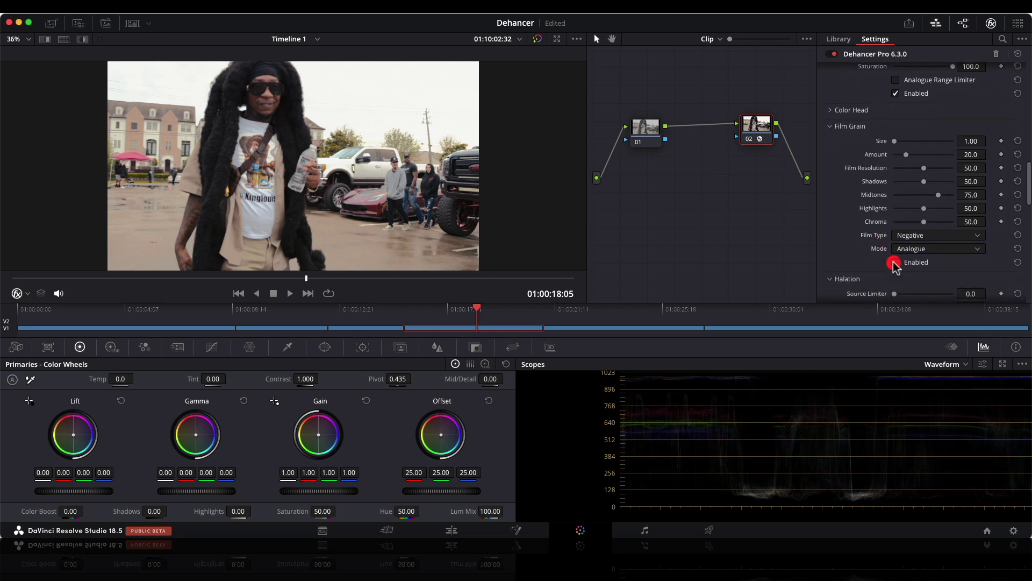
click(894, 263)
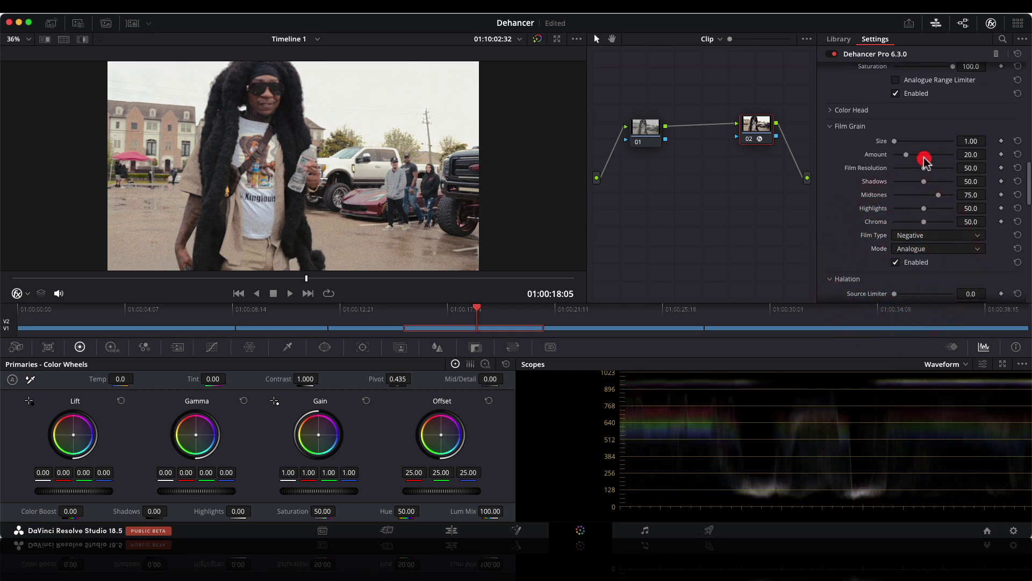
drag(908, 156, 904, 160)
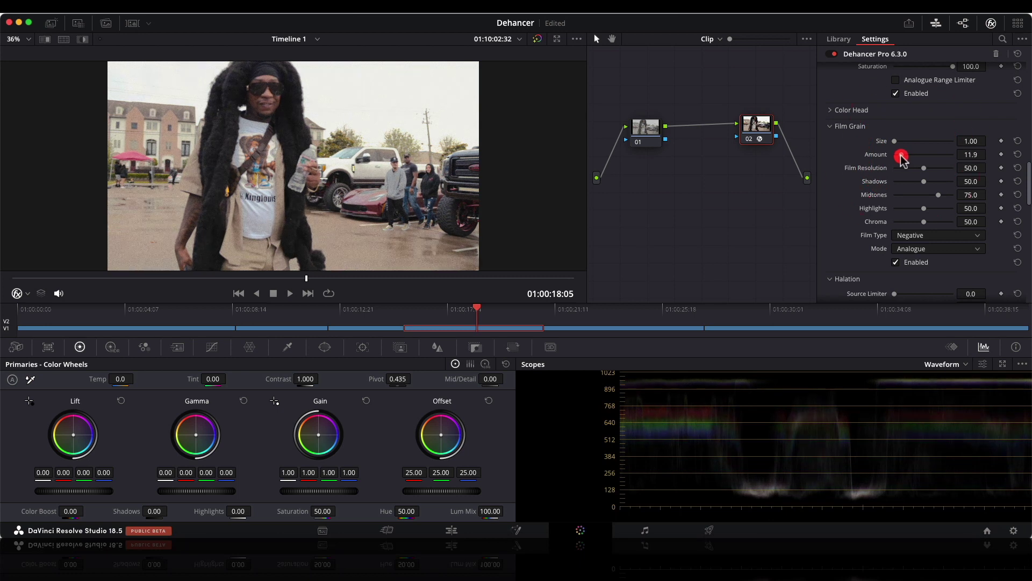
click(919, 168)
drag(925, 168, 913, 168)
- Set the film grain shadows to 19.3, midtones to 23.0 and highlights to 15.6
drag(923, 180, 918, 182)
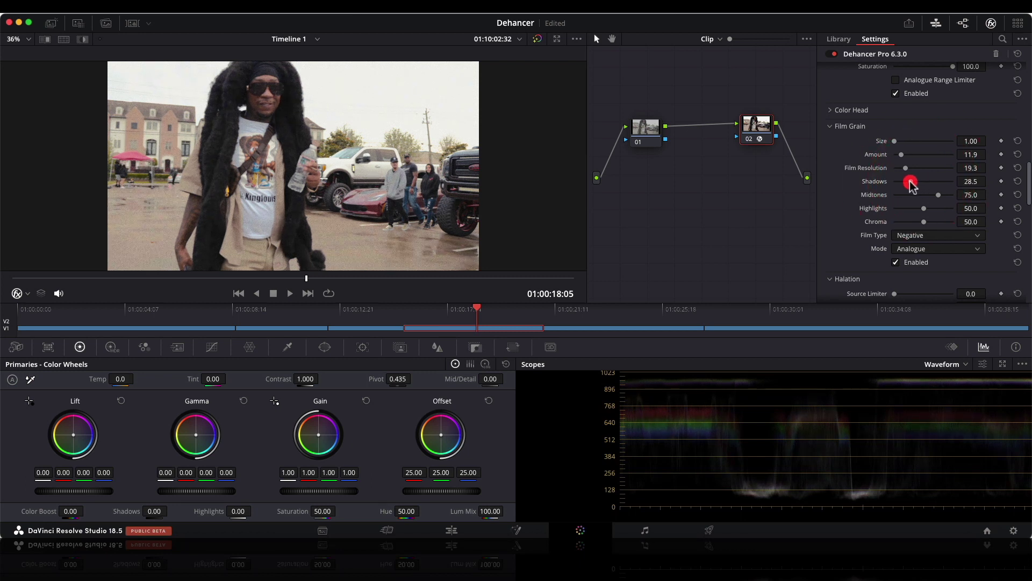
drag(908, 185, 907, 185)
mouse_move(906, 184)
mouse_down()
mouse_move(926, 198)
mouse_move(910, 199)
mouse_up()
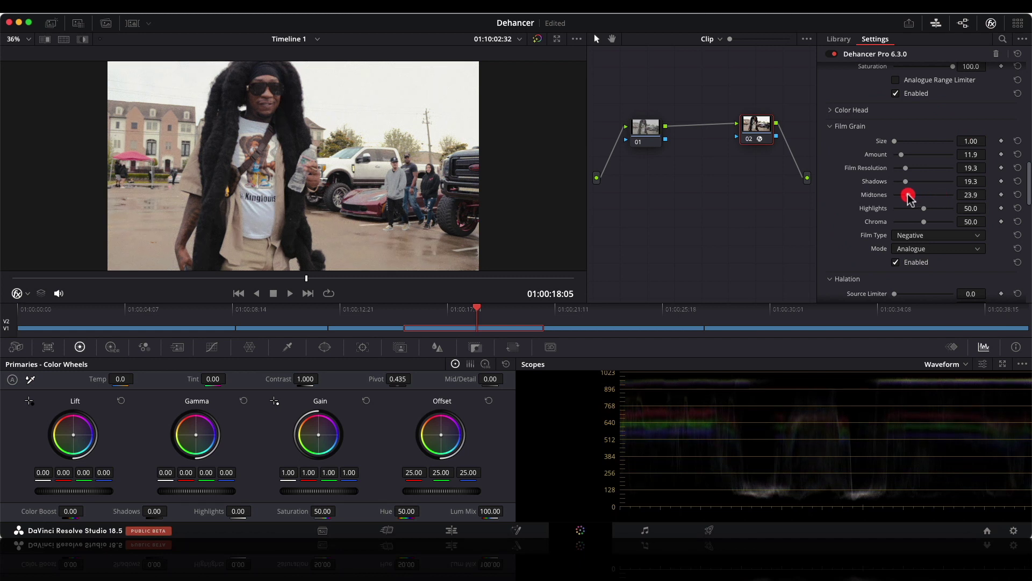
drag(924, 208, 904, 209)
- Compare the image with Film Grain off and on, and with the whole grade bypassed and restored
click(896, 262)
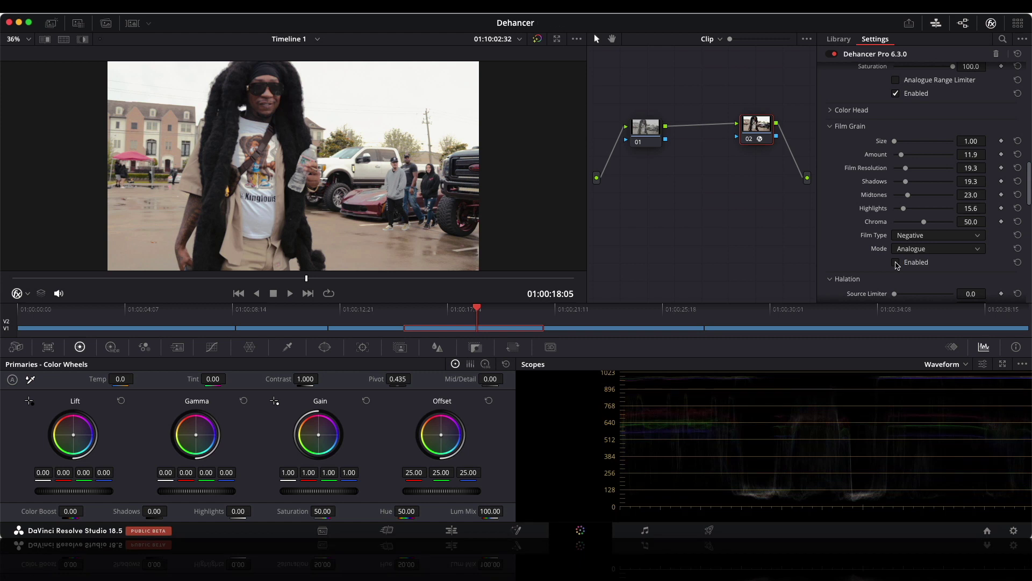
click(896, 263)
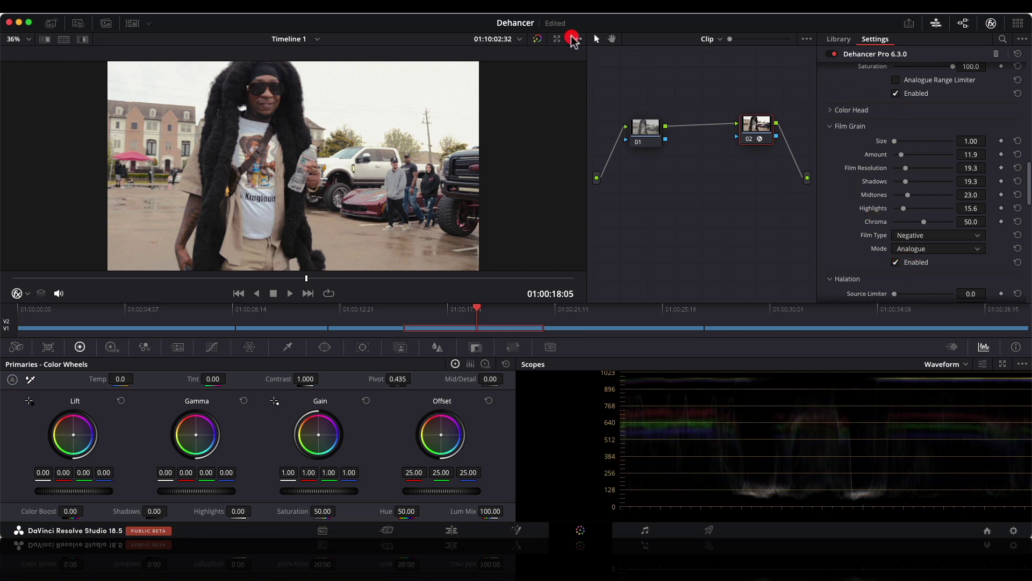
click(538, 39)
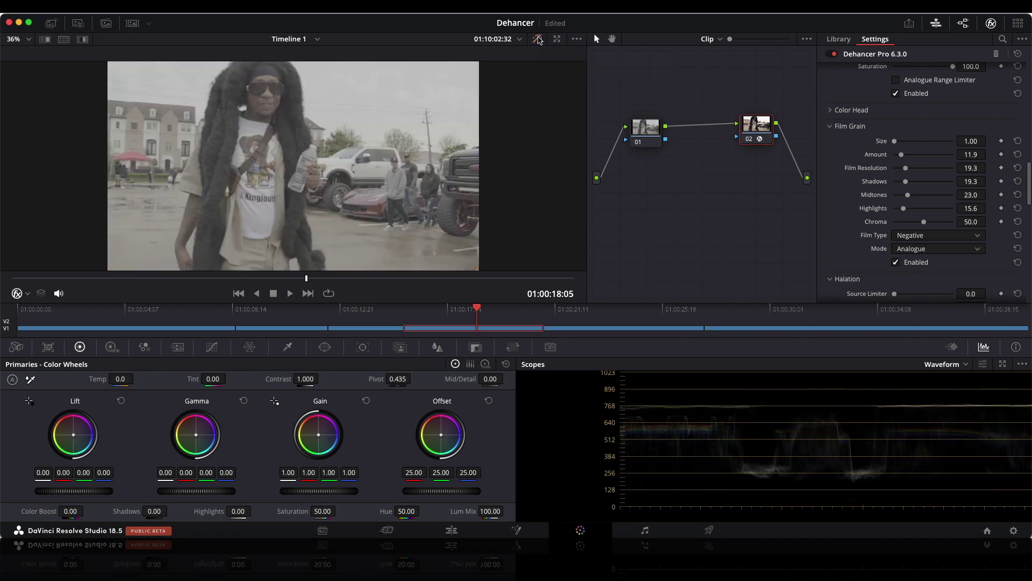
click(538, 39)
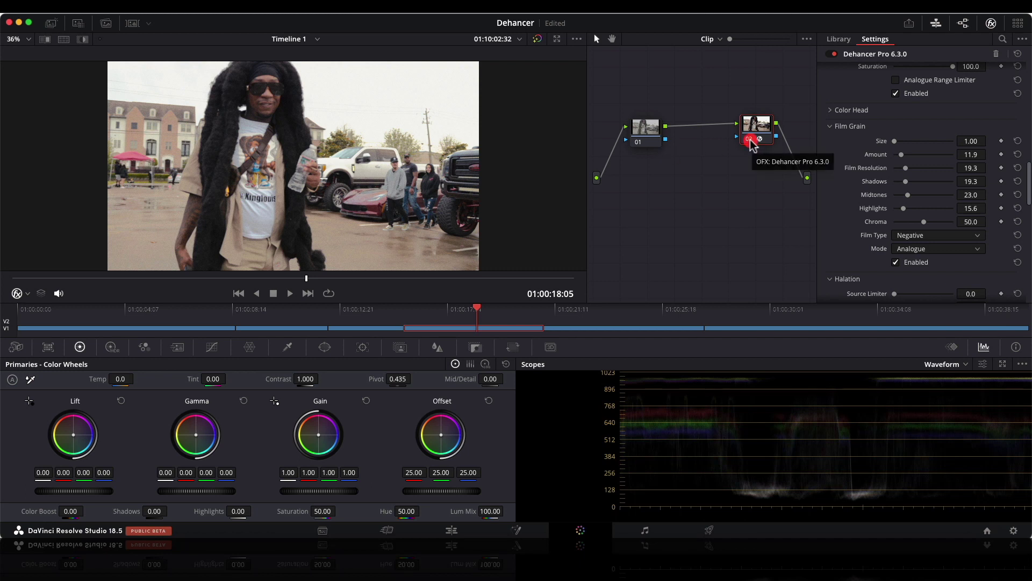
- Set the first node's shadows to 12.00 and saturation to 60.80
click(657, 142)
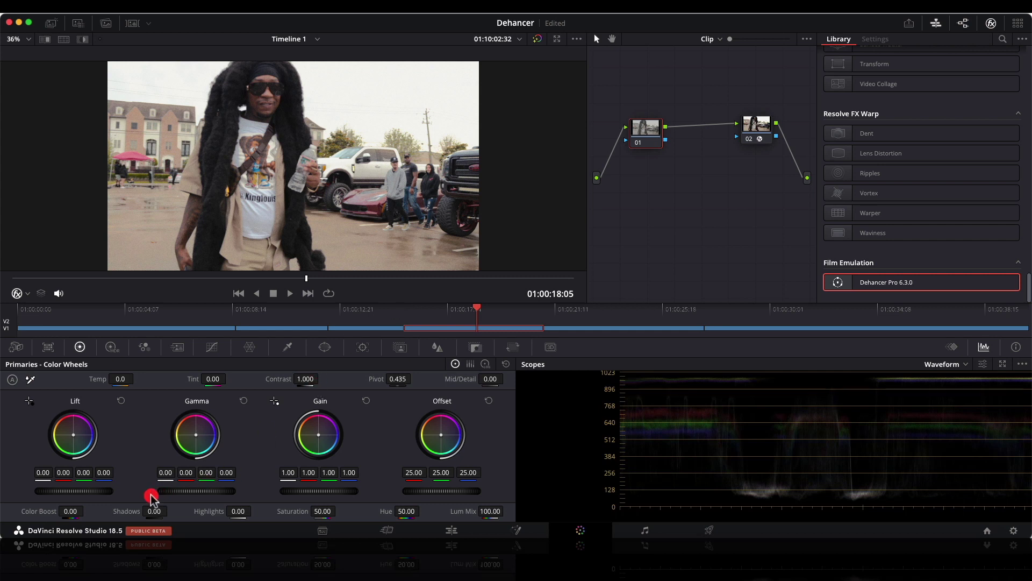
drag(150, 510, 162, 511)
drag(308, 511, 323, 512)
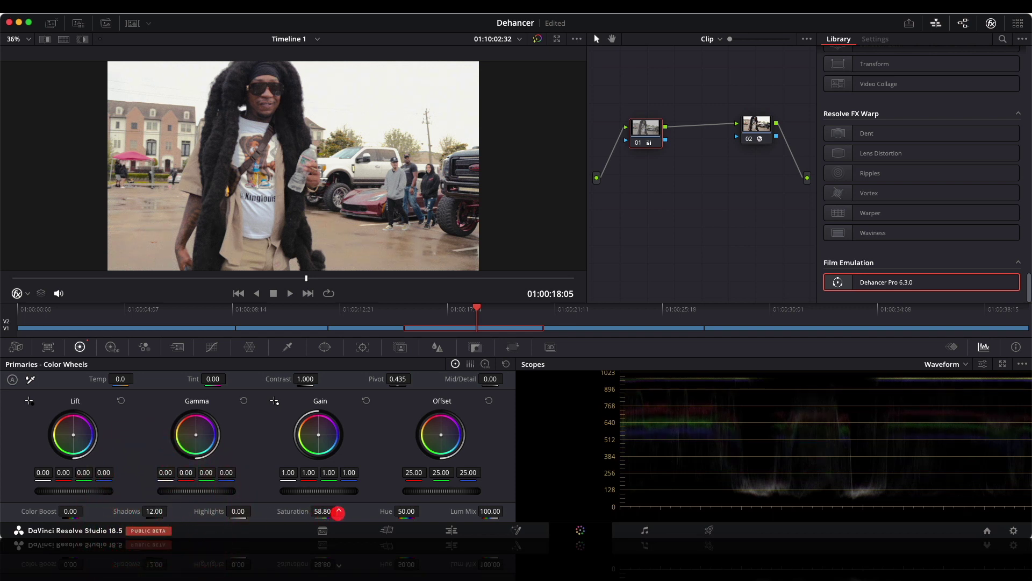
drag(340, 511, 314, 511)
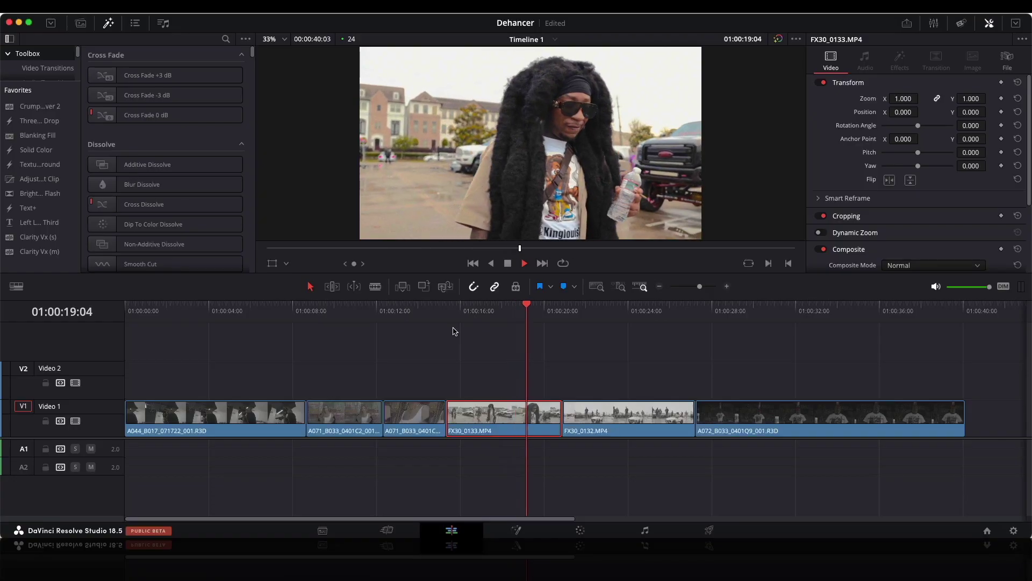
- Play back the graded FX30_0133.MP4 clip in the edit timeline
click(472, 327)
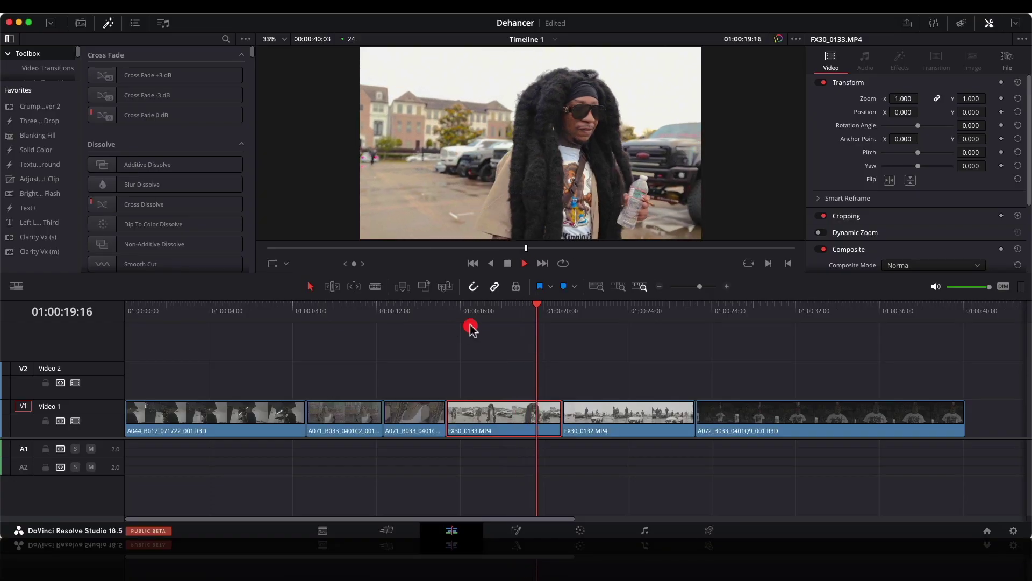
key(space)
click(513, 334)
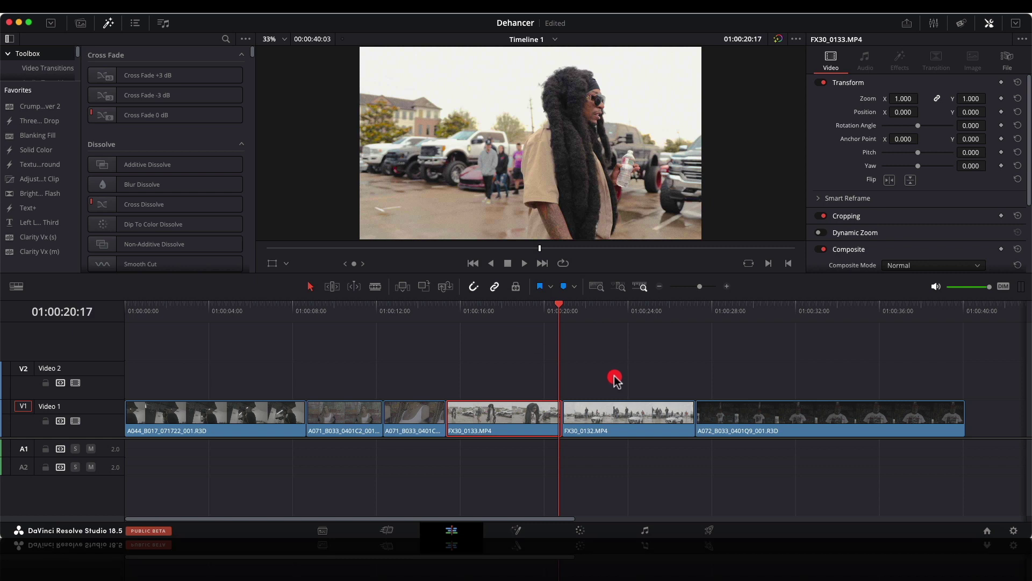
- Grab a still of the graded FX30_0133.MP4 clip on the Color page
click(580, 530)
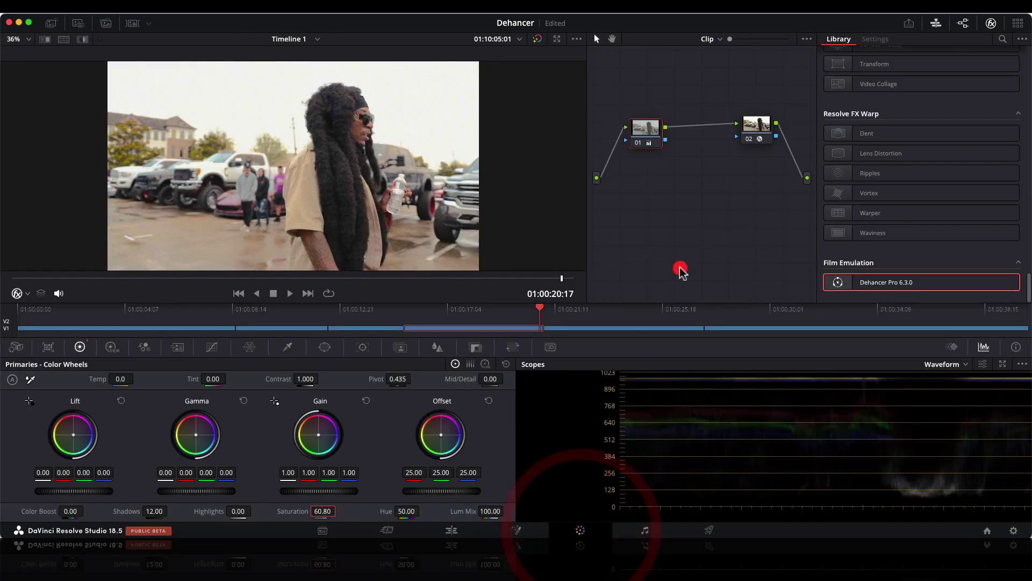
right_click(365, 155)
click(396, 160)
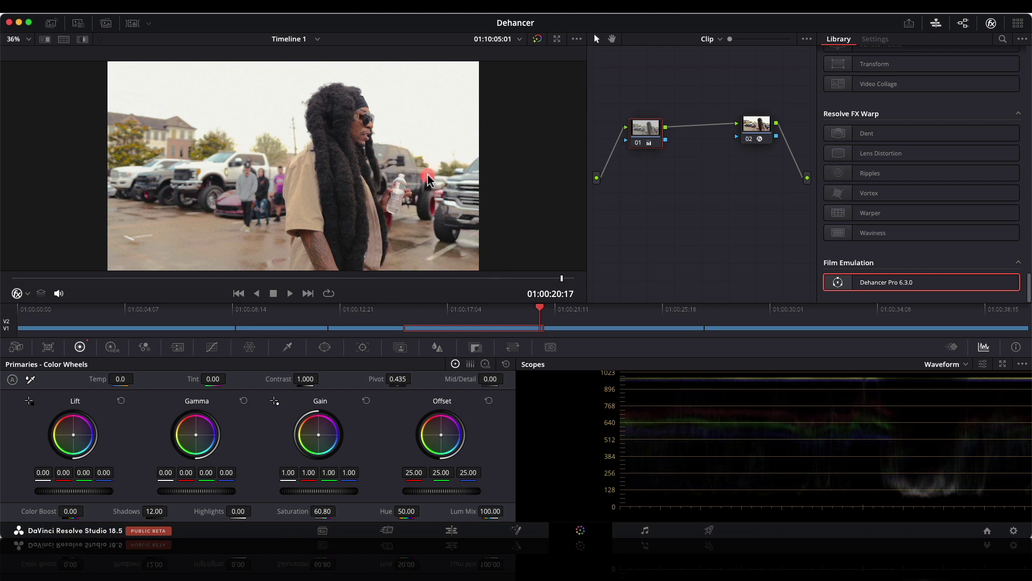
- Apply the grade from the saved still to the FX30_0132.MP4 clip
click(586, 315)
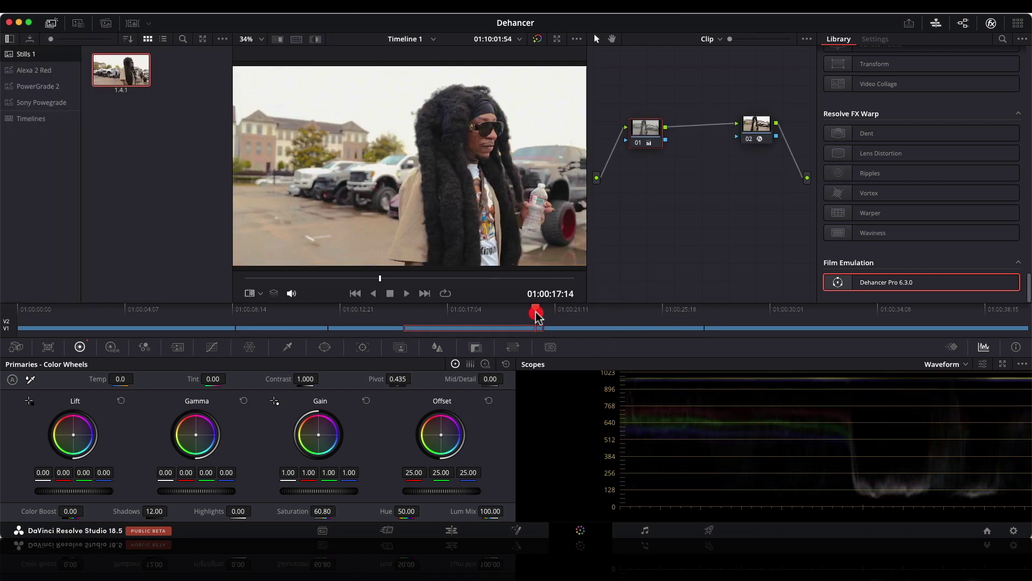
drag(538, 314, 556, 312)
click(120, 67)
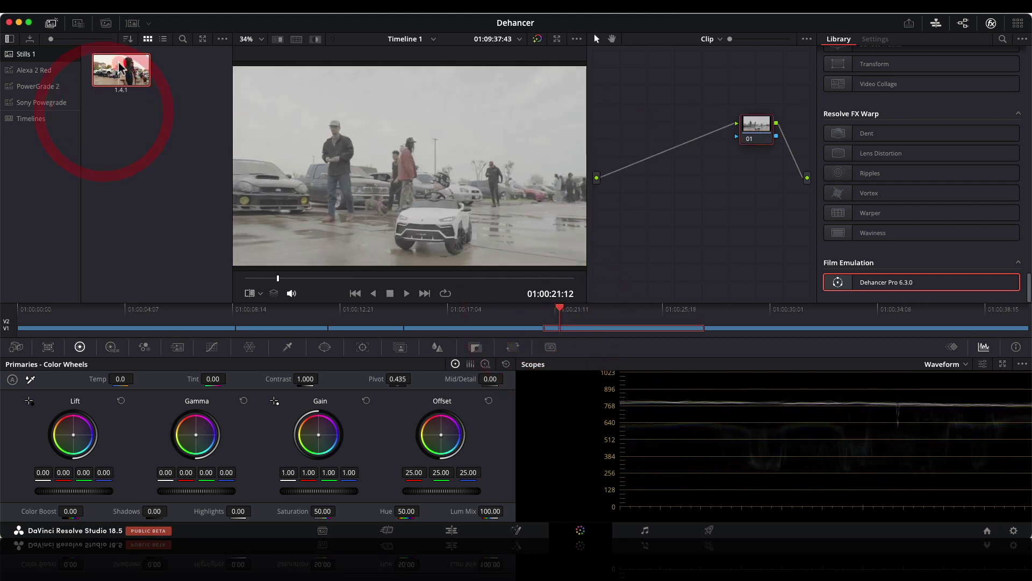
right_click(119, 67)
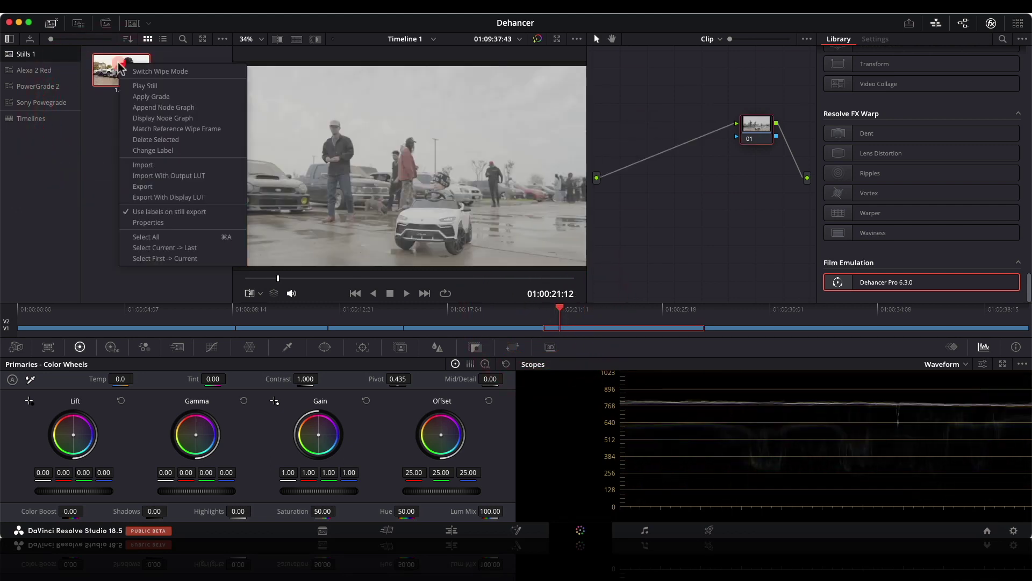
click(147, 96)
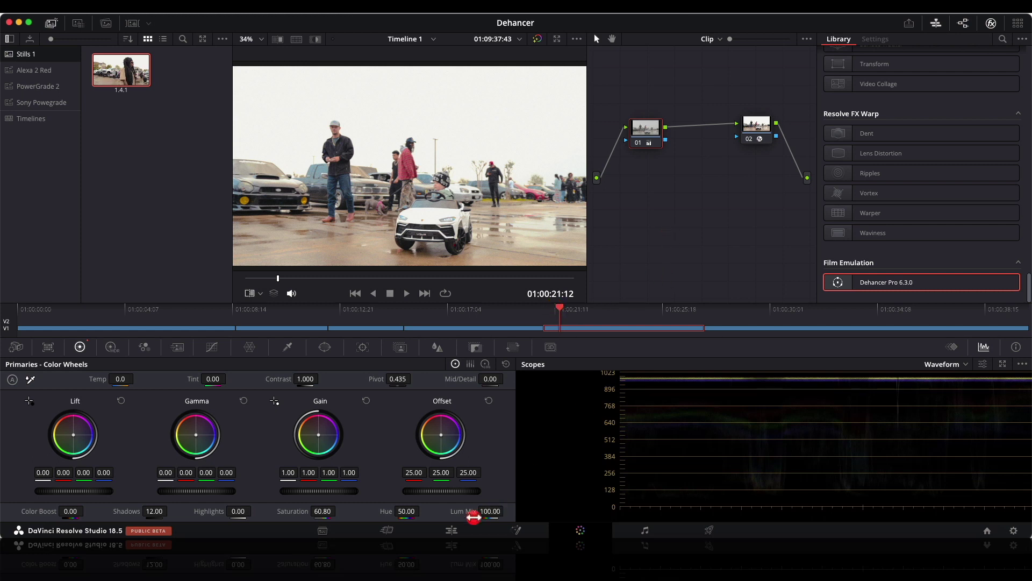
- Review the graded FX30_0132.MP4 clip in the edit timeline and compare it with the grade bypassed
click(452, 531)
drag(574, 305, 569, 307)
click(564, 304)
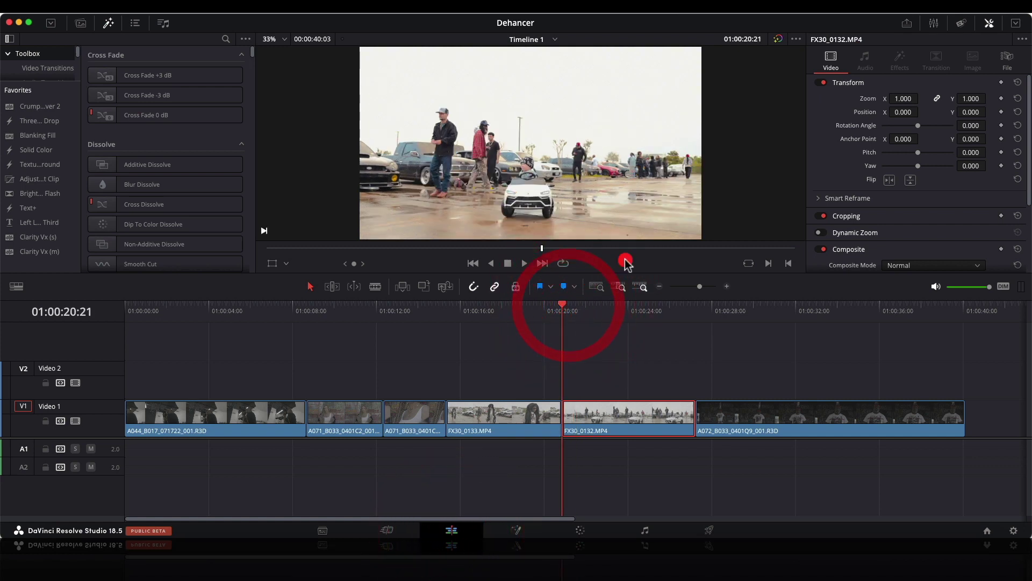
click(777, 39)
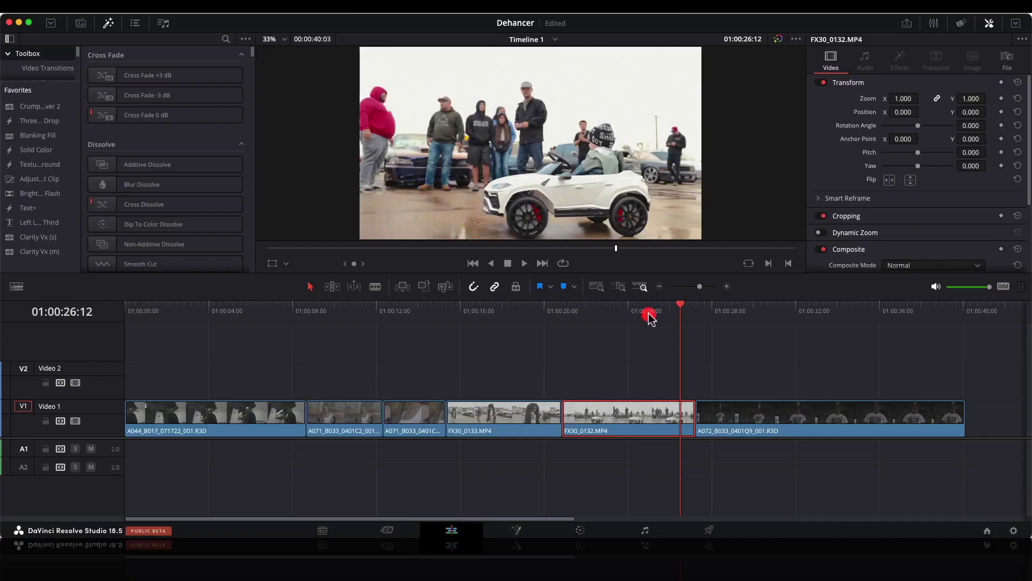
mouse_move(650, 315)
mouse_down()
mouse_move(671, 300)
mouse_move(553, 311)
mouse_up()
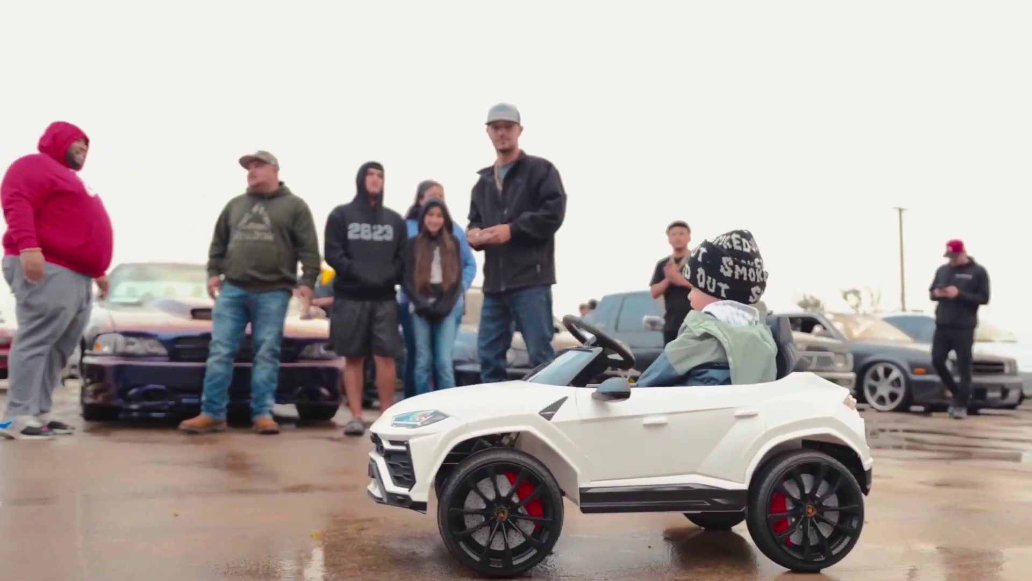
click(677, 385)
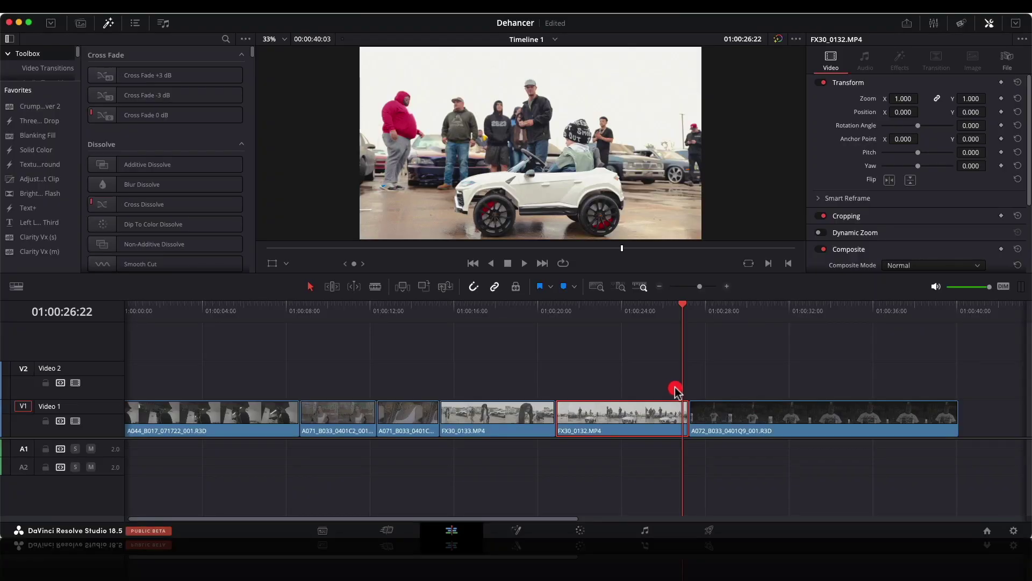
- Add a second serial node to the A072_B033_0401Q9_001.R3D clip and apply Dehancer Pro 6.3.0 to it
click(696, 325)
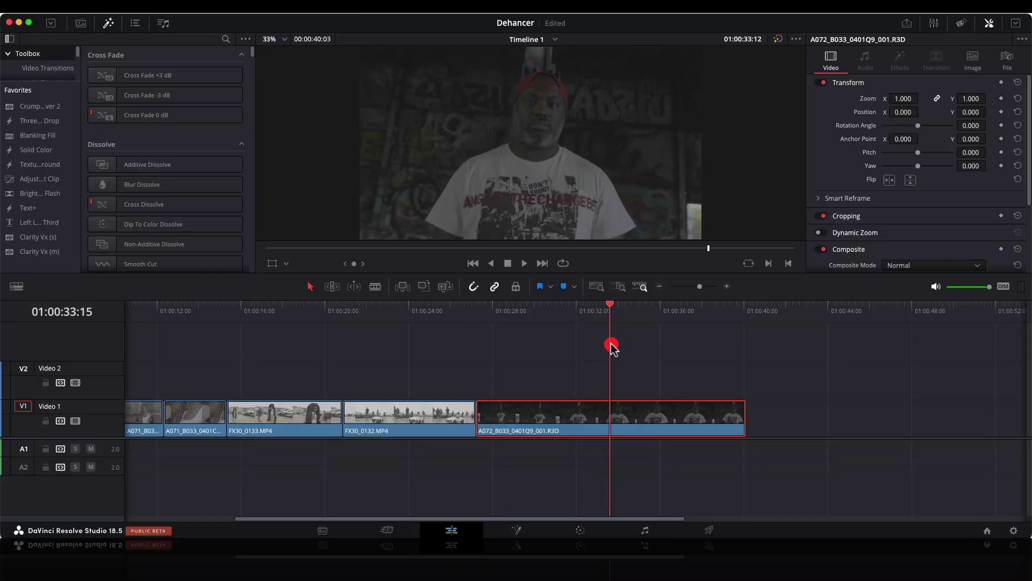
mouse_move(611, 346)
mouse_down()
mouse_move(655, 346)
mouse_move(487, 361)
mouse_up()
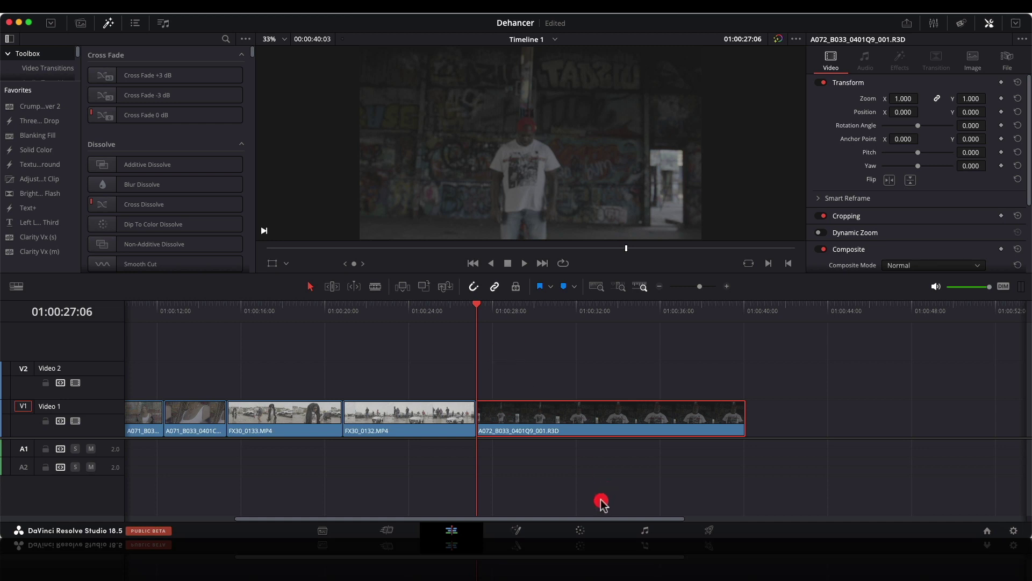
click(582, 531)
click(629, 133)
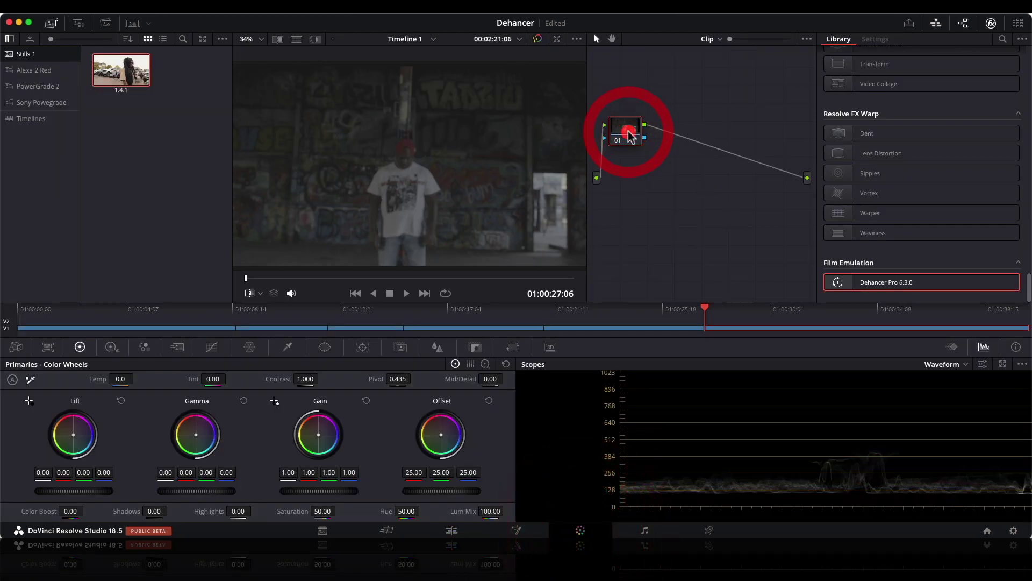
key(alt+s)
drag(679, 129, 733, 129)
drag(875, 285, 735, 129)
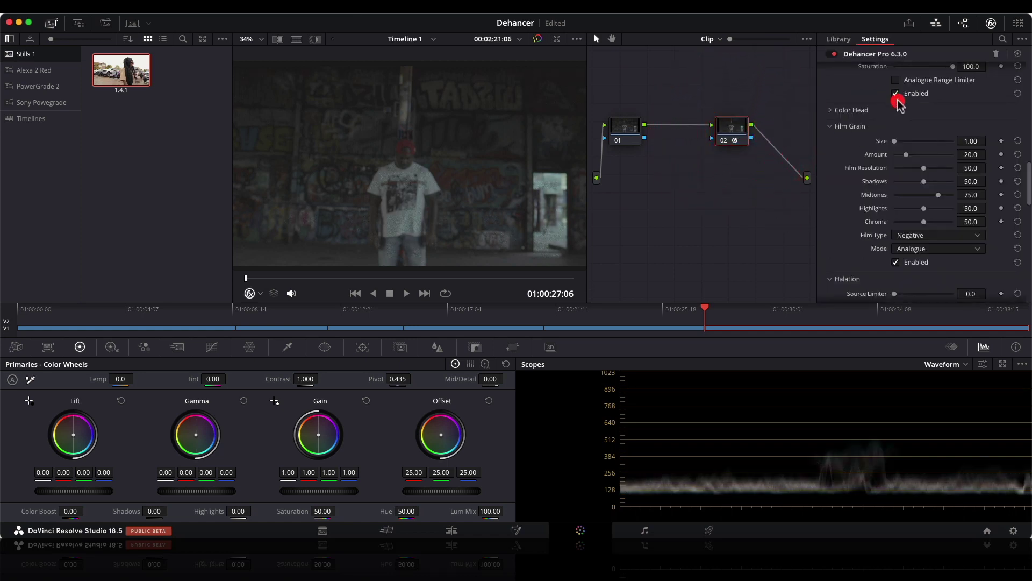
- Disable Film Grain in the Dehancer effect on the second node
click(896, 262)
scroll(901, 264, down, 5)
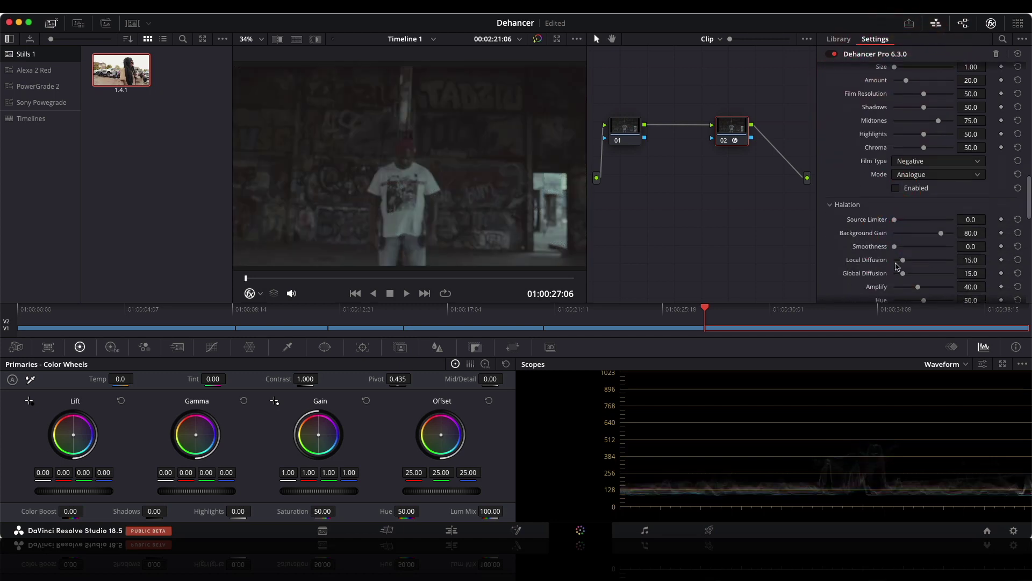
scroll(902, 264, down, 10)
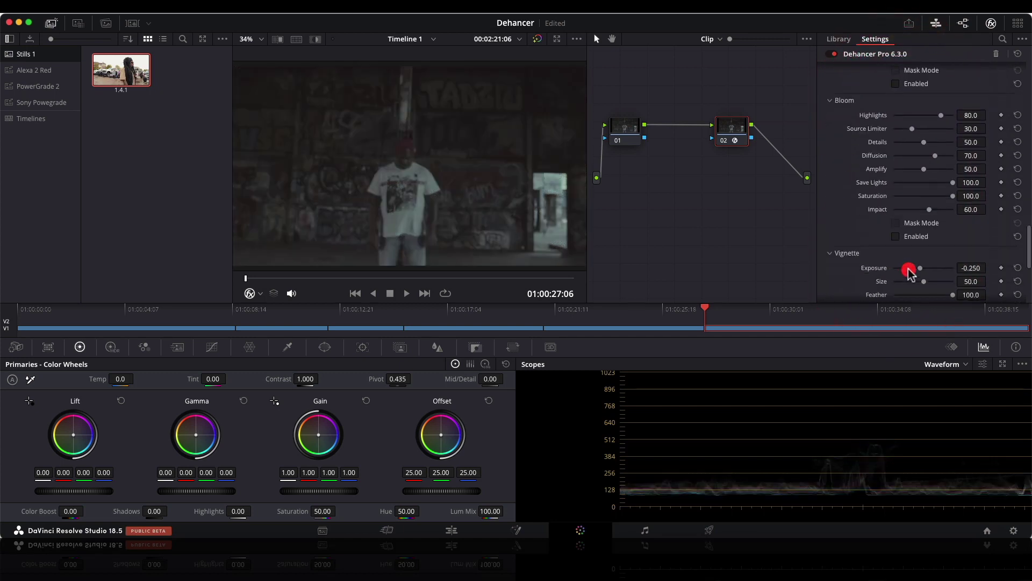
scroll(905, 264, down, 10)
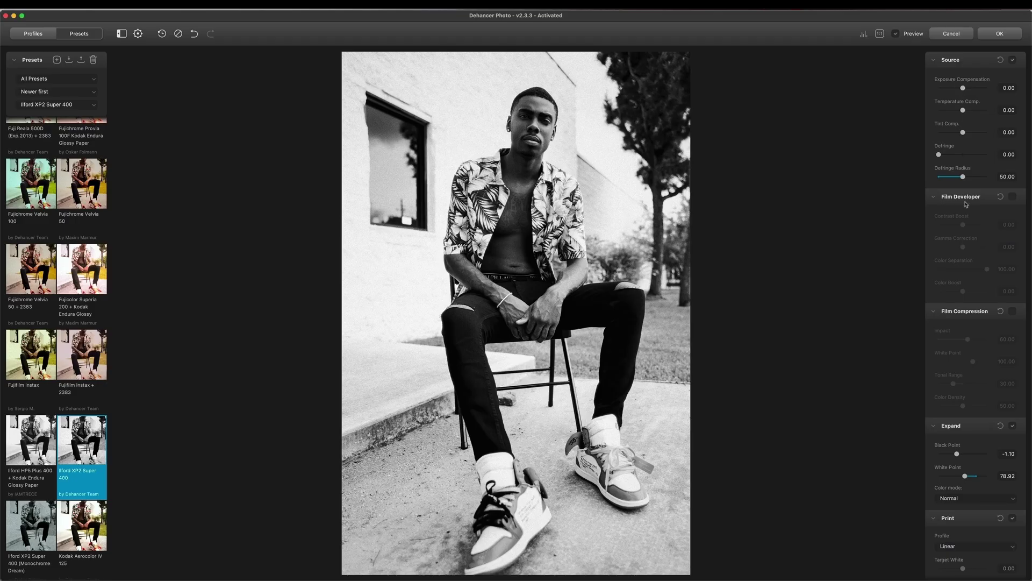
- Switch to Dehancer Photo and look through the portrait's Print, Film Grain and Halation settings
scroll(955, 281, down, 5)
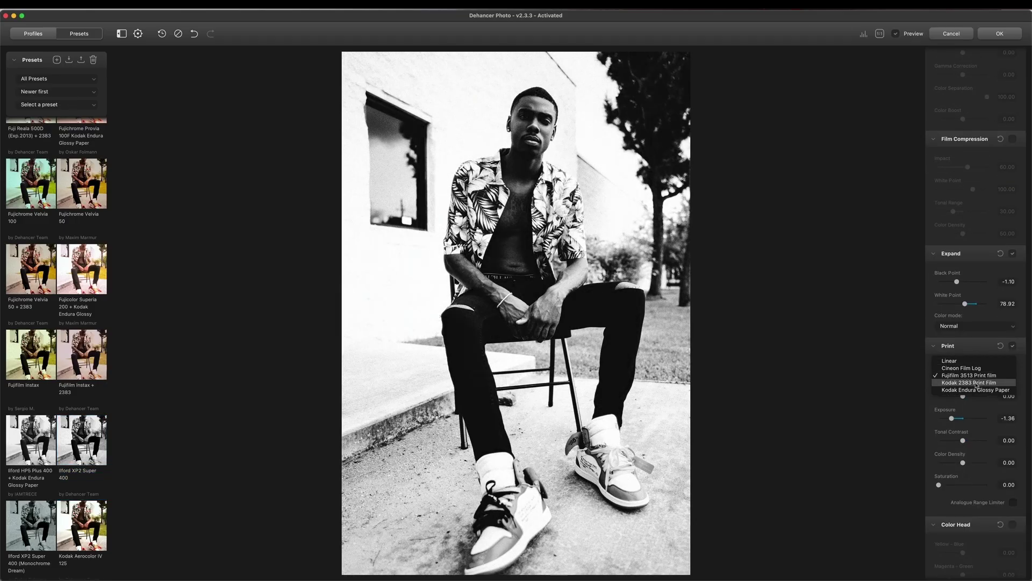
scroll(954, 281, down, 7)
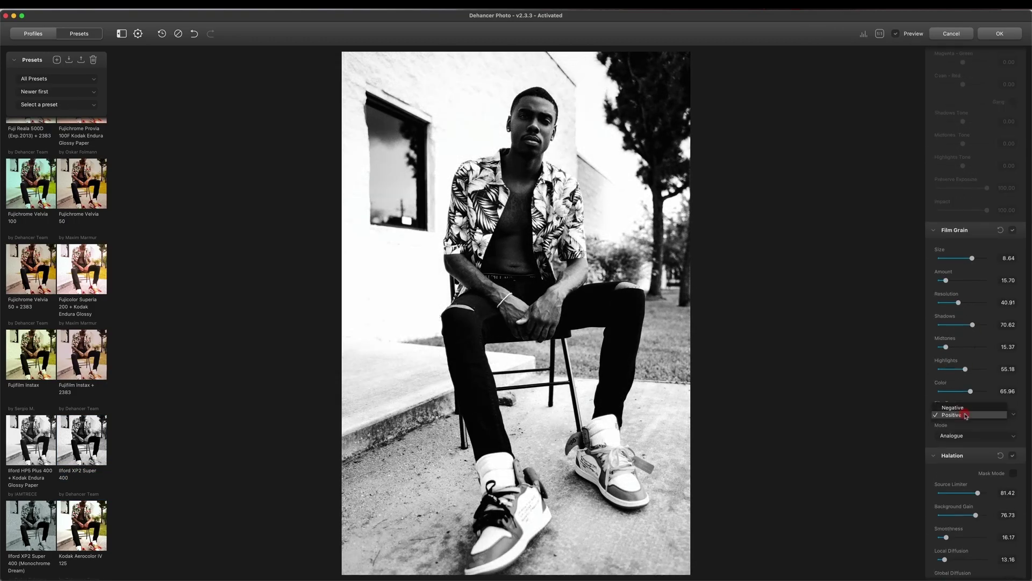
click(1014, 93)
scroll(954, 215, up, 5)
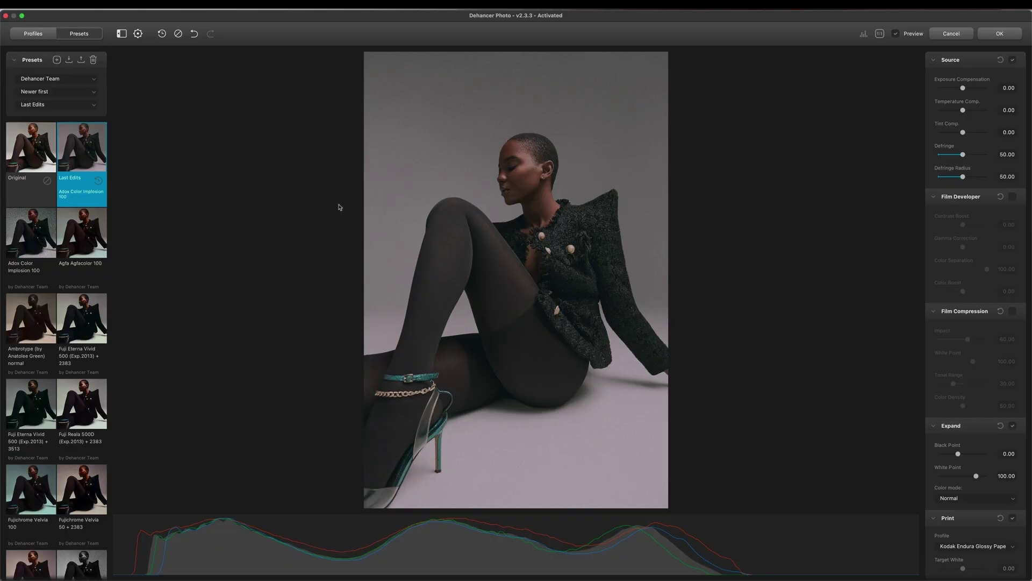
- Apply the Fujichrome Velvia 100 preset to the seated portrait and compare it with the unprocessed image
click(178, 34)
click(31, 492)
click(896, 34)
click(895, 34)
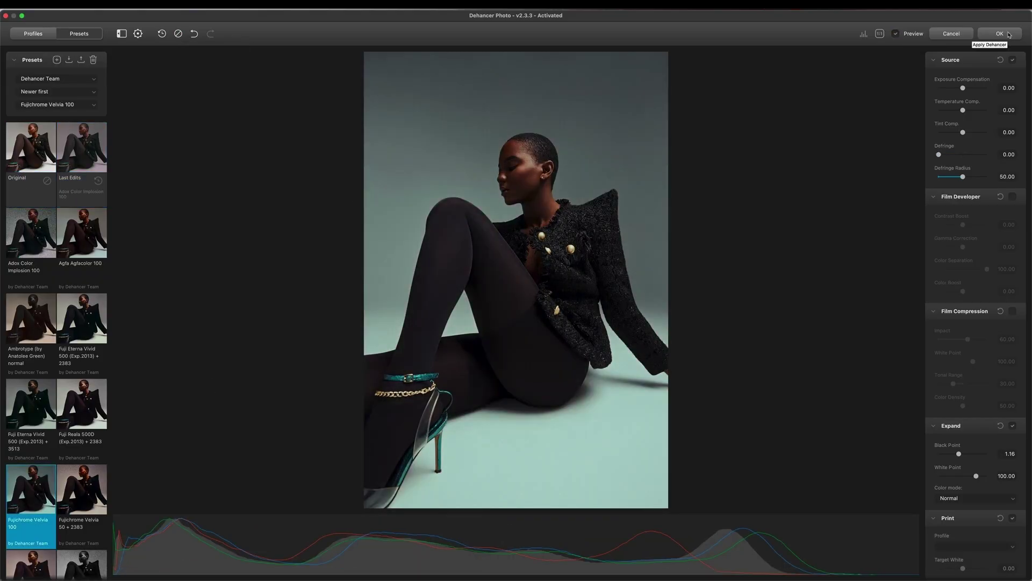
click(999, 34)
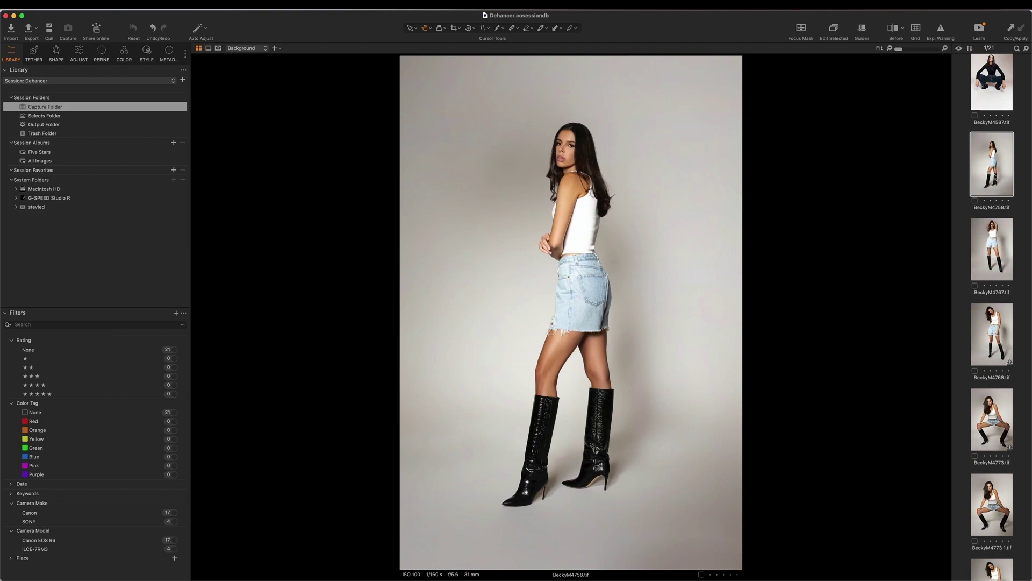
- Edit the photo of the model in the denim skirt with Dehancer Photo and try another film preset
right_click(894, 169)
click(855, 251)
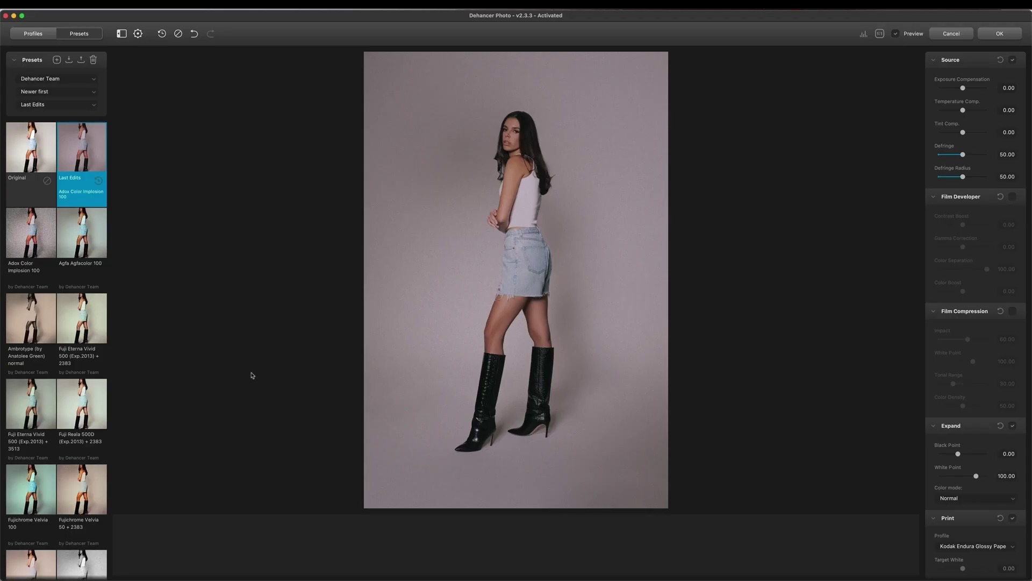
scroll(82, 279, down, 1)
click(82, 279)
scroll(968, 376, down, 4)
click(976, 373)
click(968, 377)
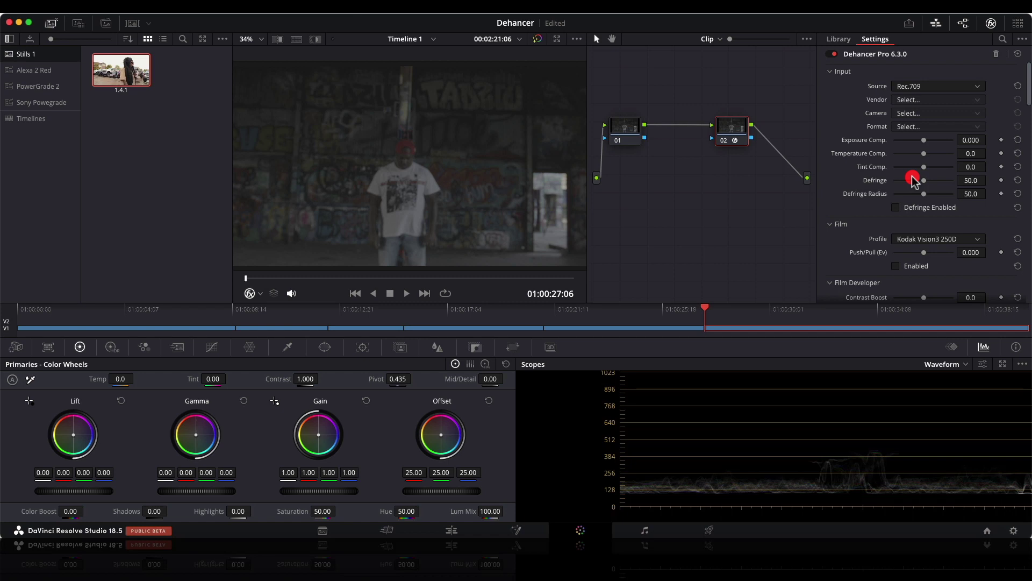
- Set the second node's Dehancer input in DaVinci Resolve to Choose Camera, RED, Komodo 6K, and the IPP2 RWG Log 3G10 Standard format
click(939, 86)
click(932, 183)
click(938, 99)
click(922, 220)
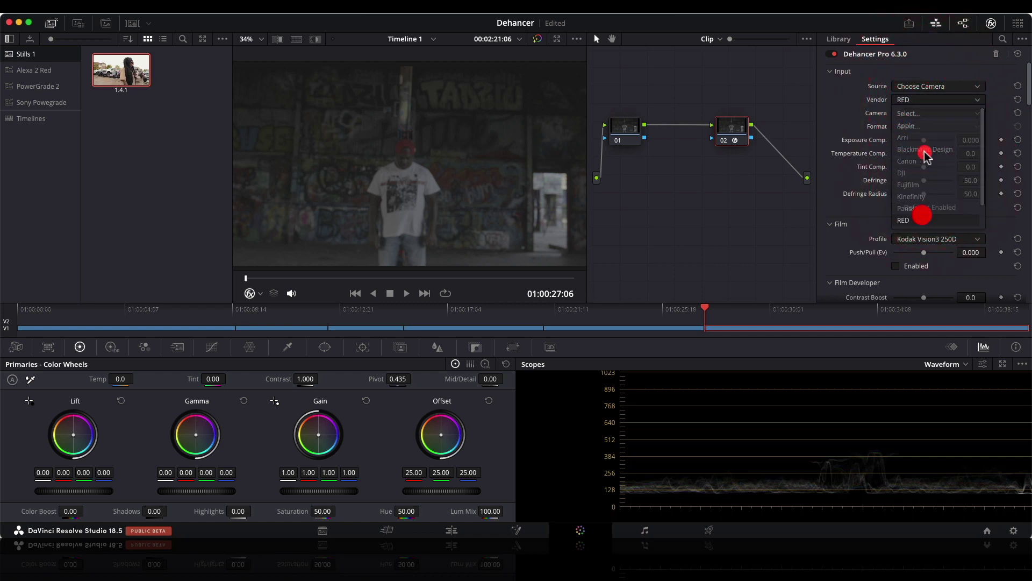
click(922, 113)
click(922, 162)
click(919, 127)
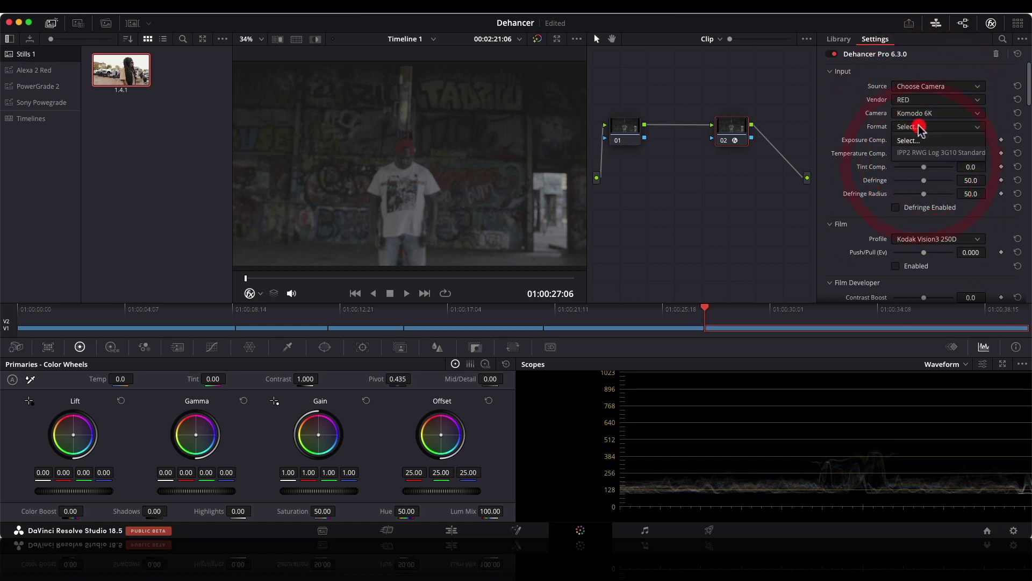
click(925, 153)
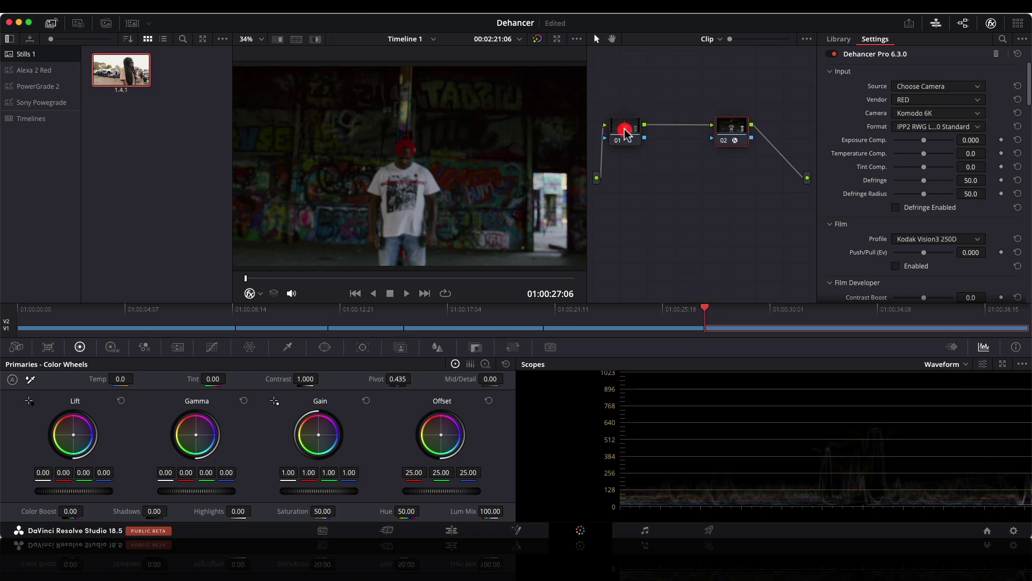
- Raise the Dehancer input's Exposure Compensation to about 1.788
click(925, 140)
click(925, 142)
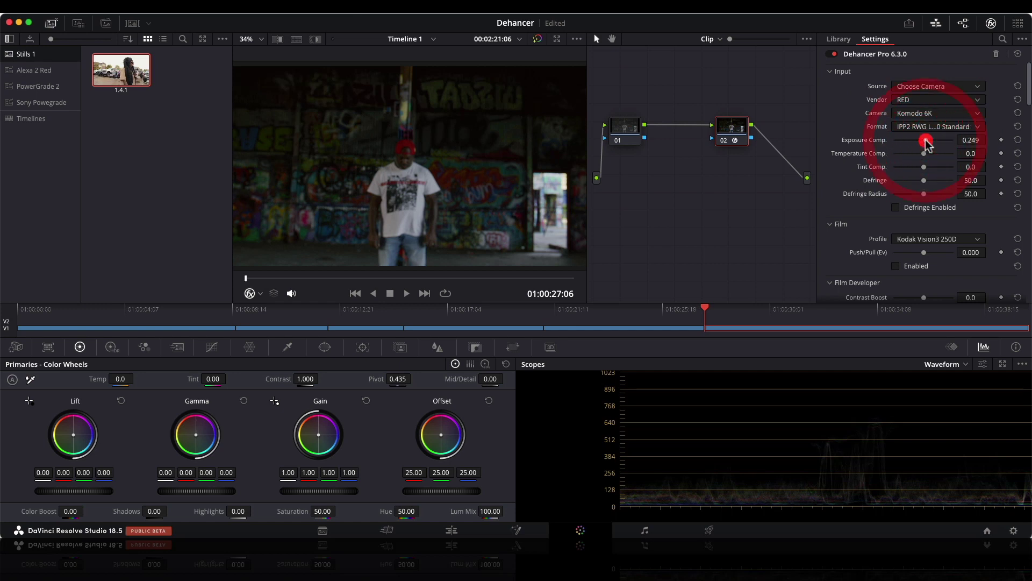
click(927, 143)
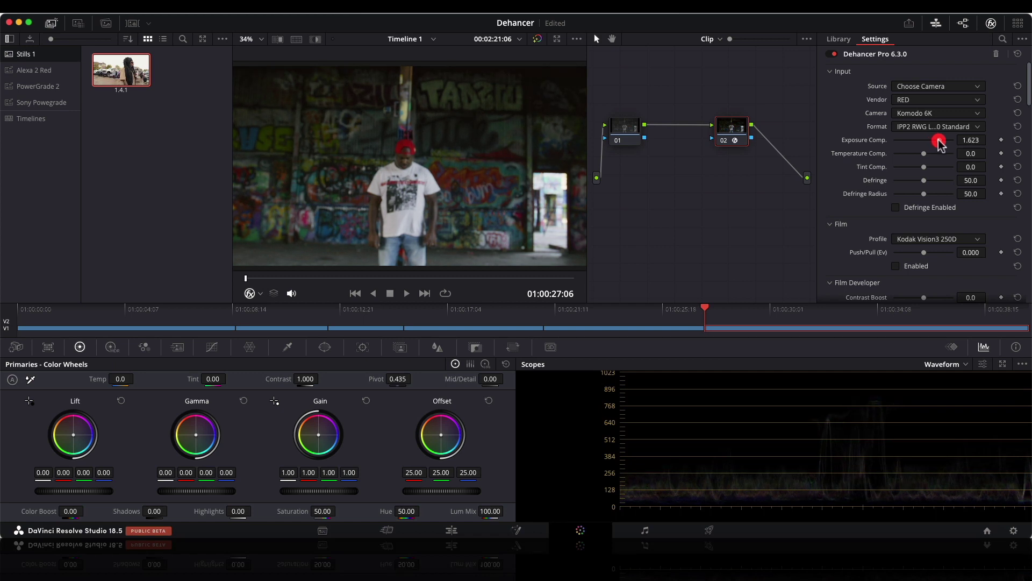
drag(940, 141, 940, 140)
click(940, 140)
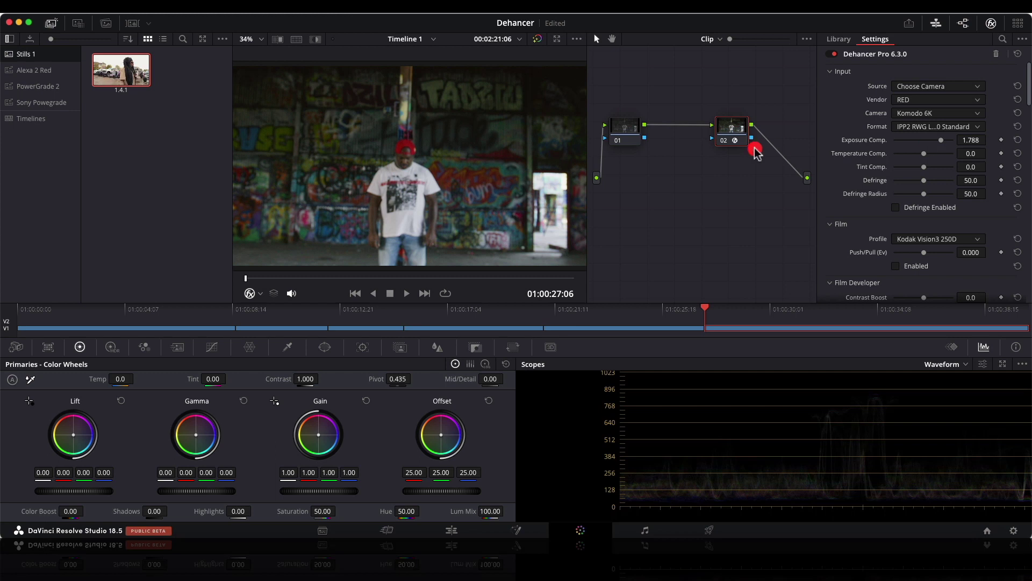
- Select the first node and set the RED clip's Camera Raw ISO to 640
click(625, 131)
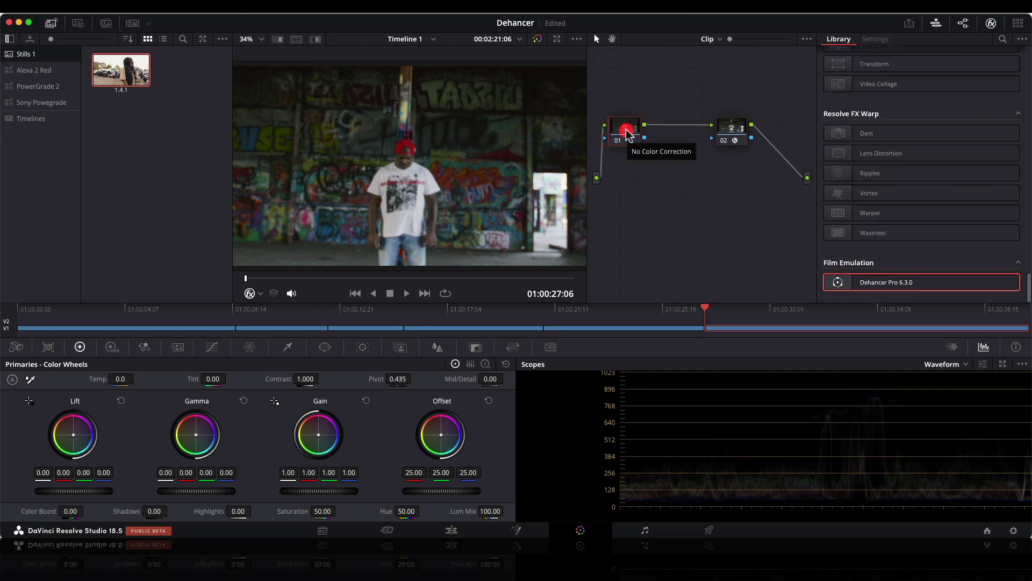
click(16, 348)
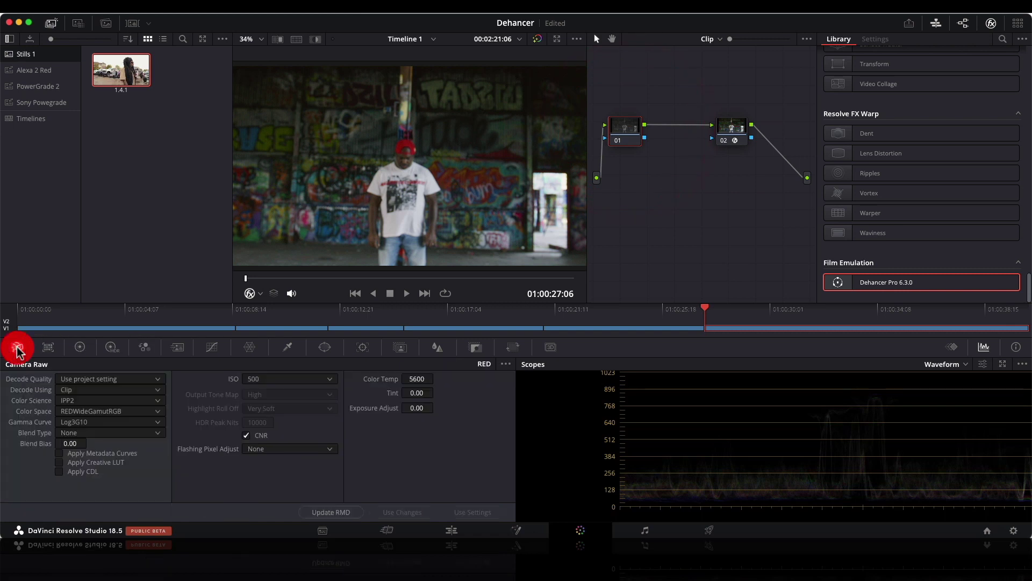
click(278, 379)
scroll(268, 480, down, 2)
click(263, 490)
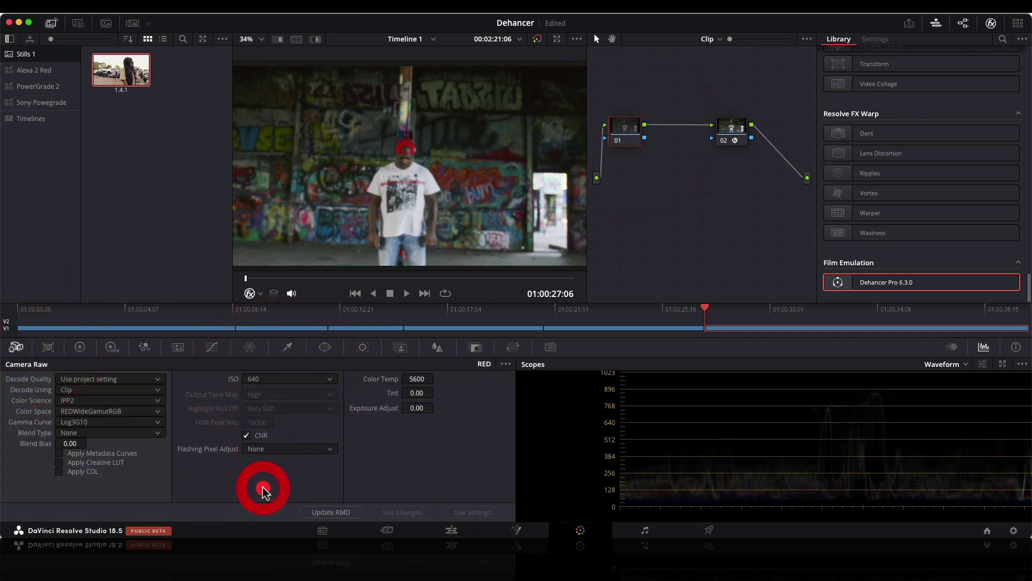
click(267, 380)
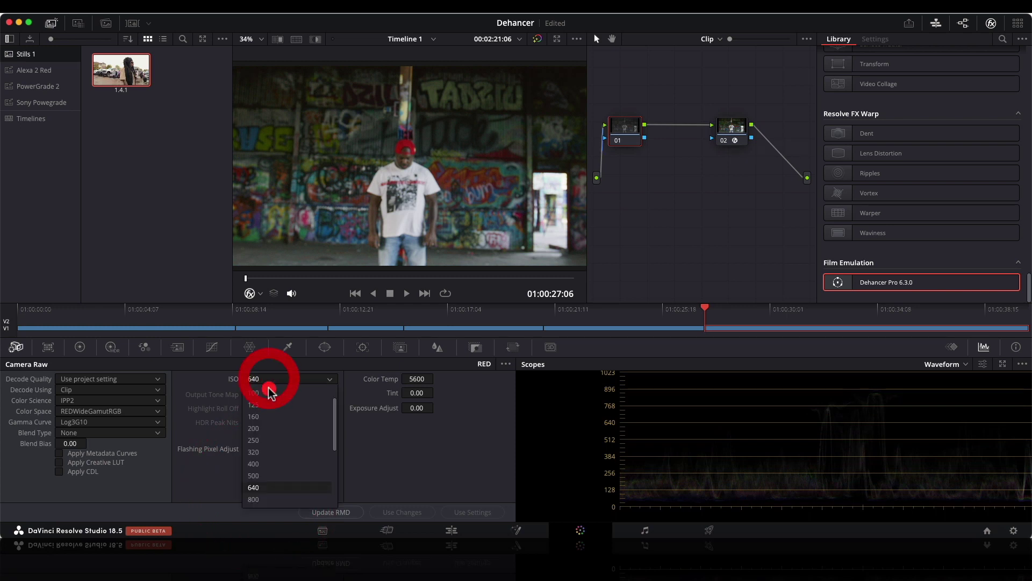
click(276, 486)
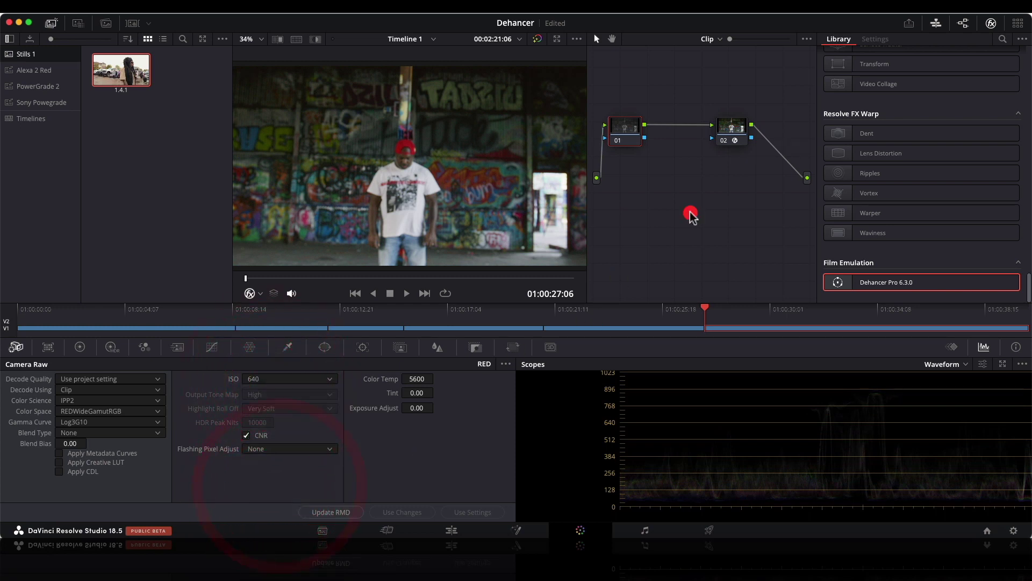
- Enable Film in the second node's Dehancer effect with the Fujicolor 100 profile, and compare the image with Film off
click(728, 129)
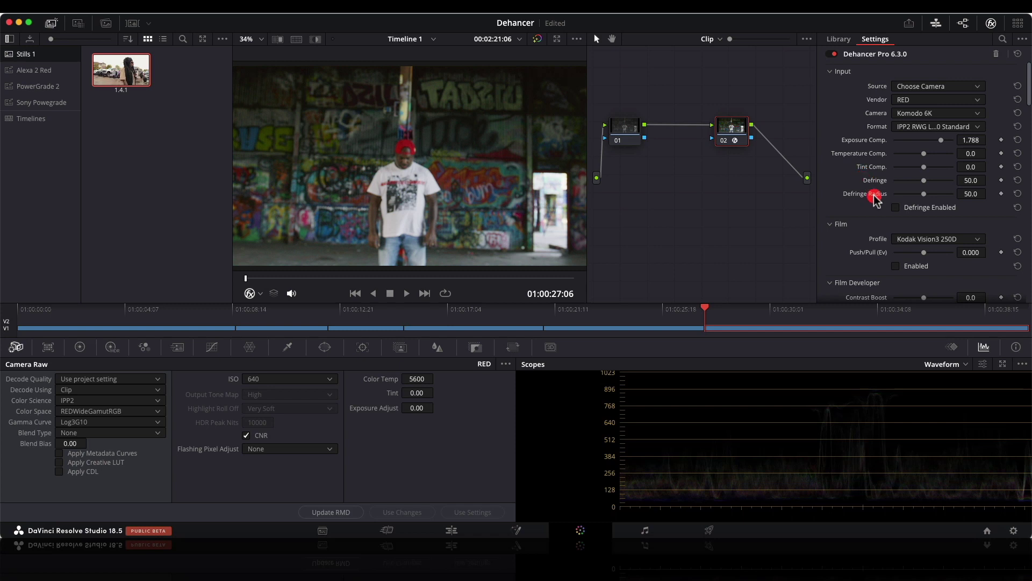
scroll(861, 200, down, 2)
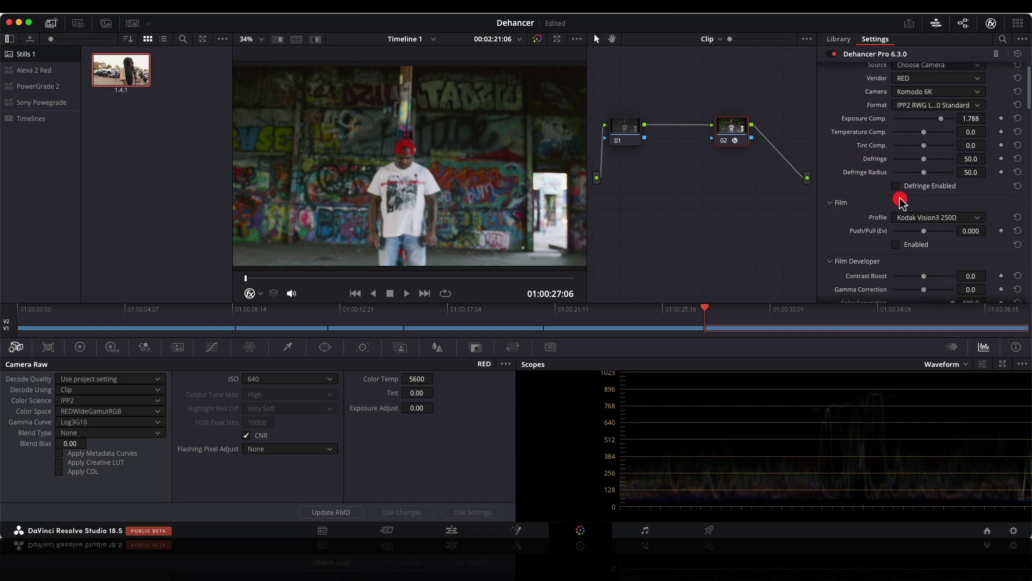
click(895, 246)
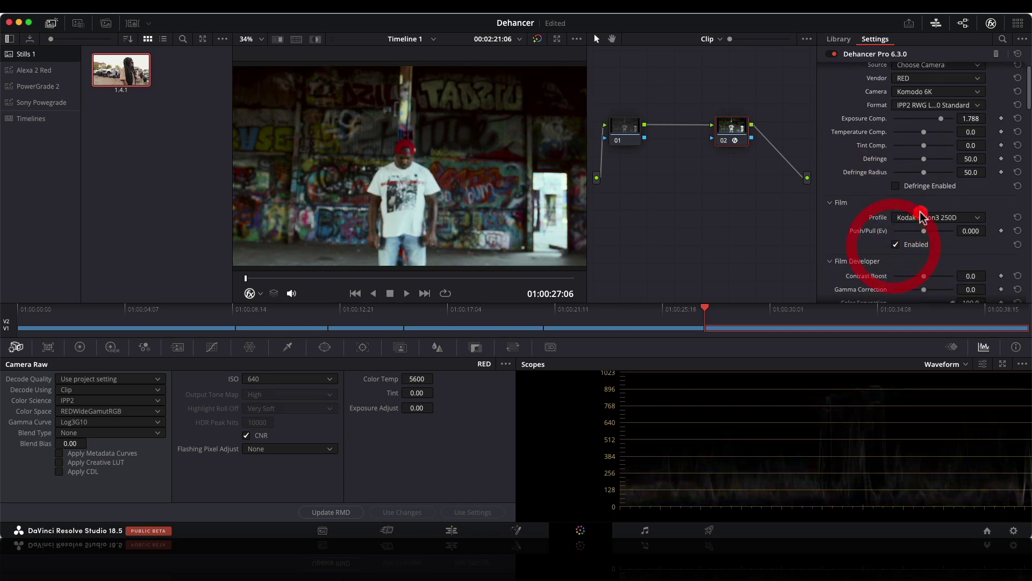
click(922, 217)
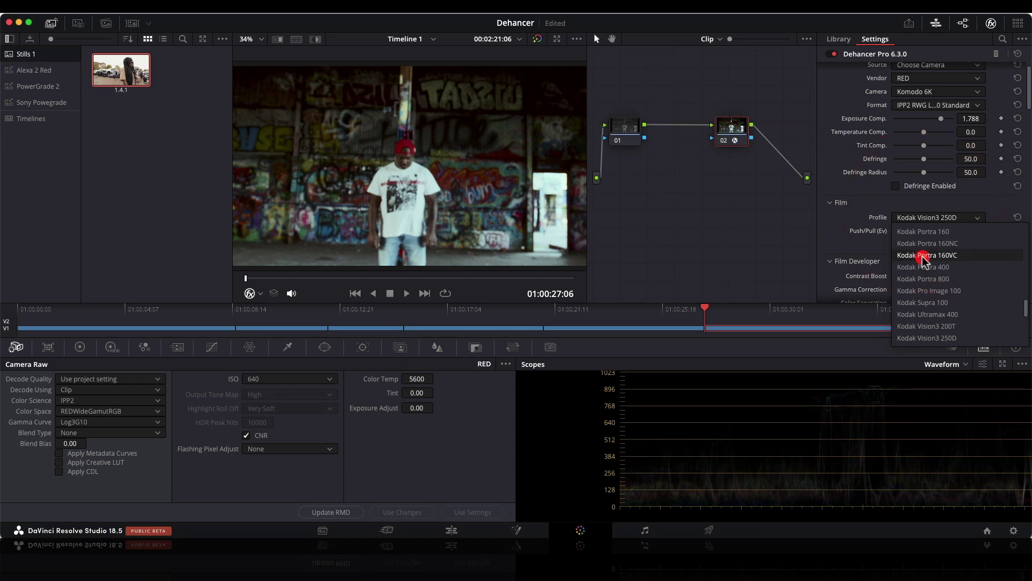
scroll(923, 258, down, 8)
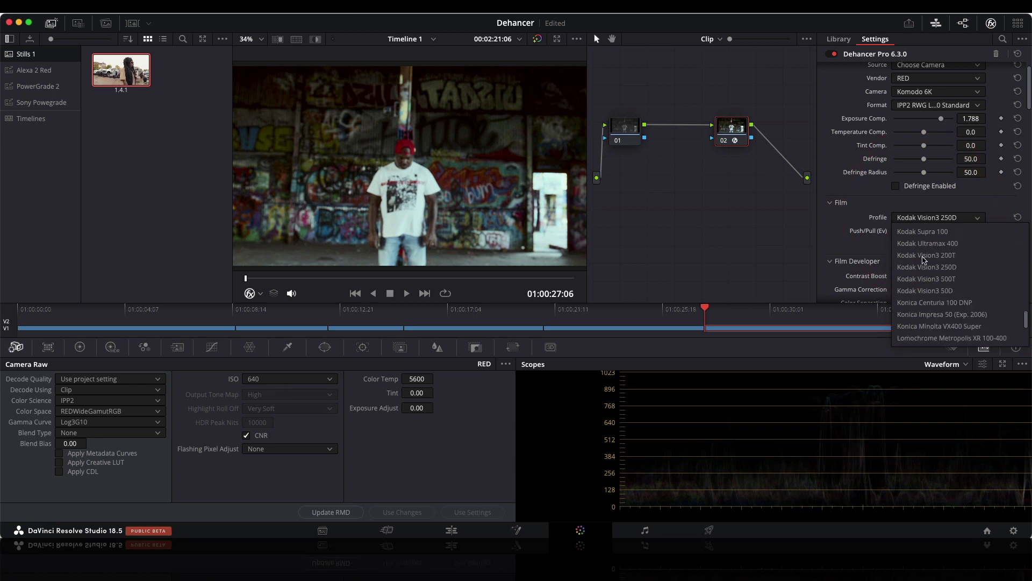
scroll(924, 259, up, 6)
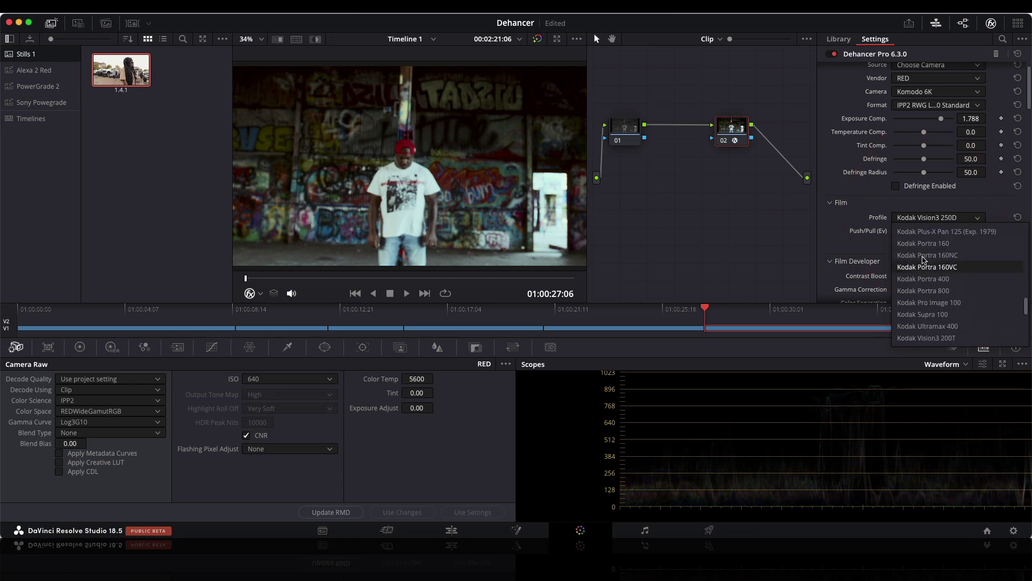
scroll(924, 259, up, 5)
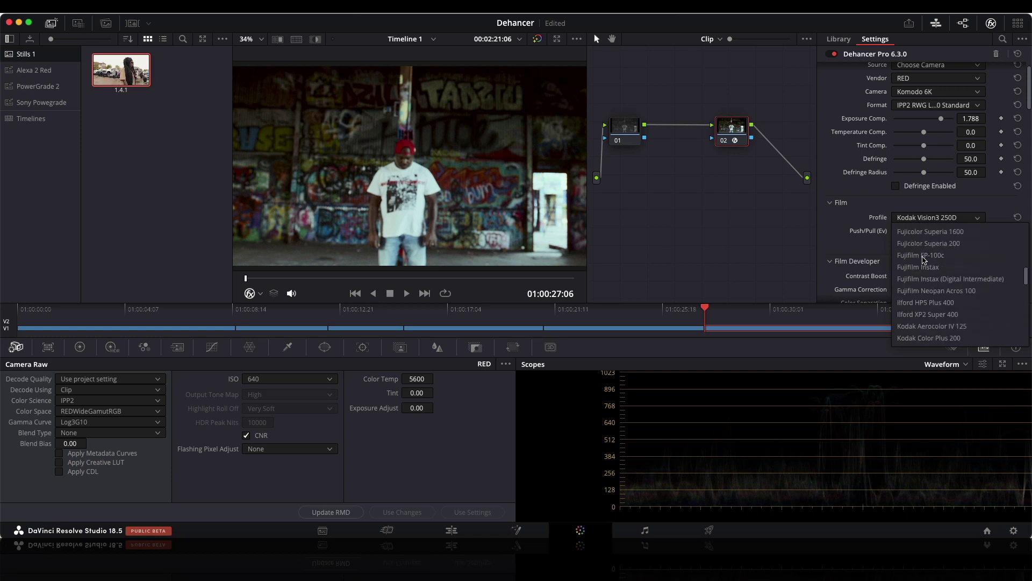
scroll(921, 257, up, 2)
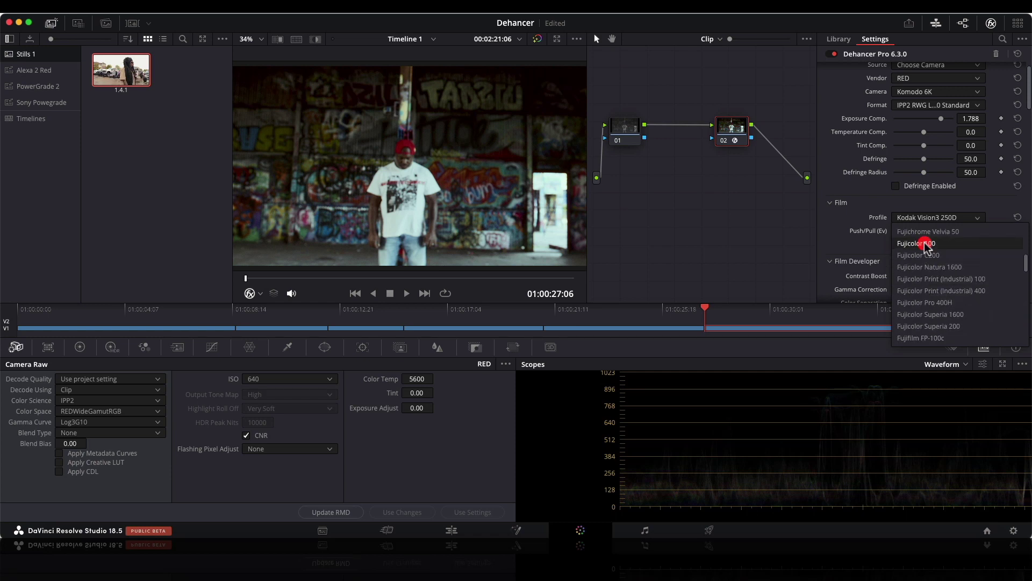
click(923, 241)
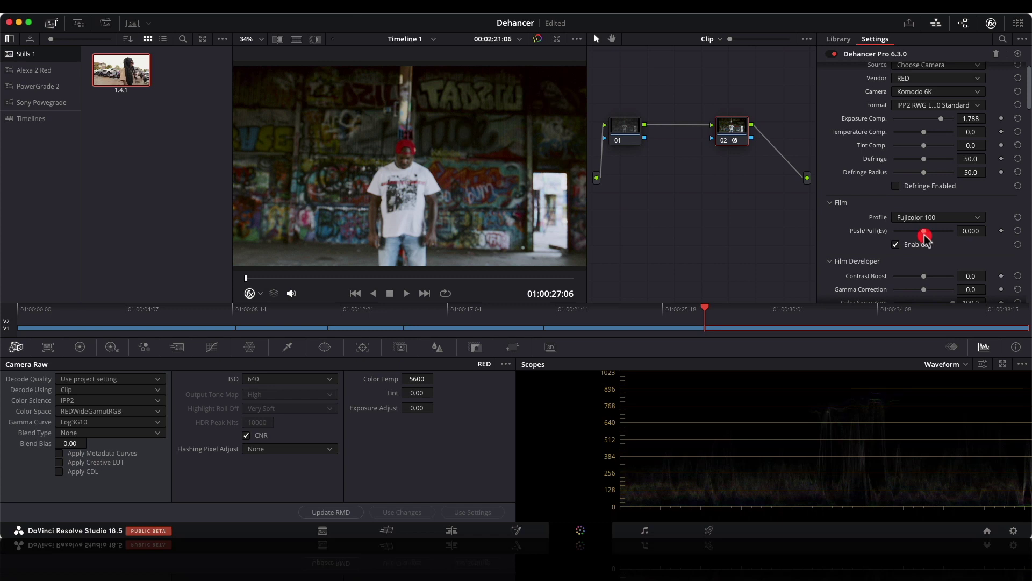
click(897, 246)
click(898, 246)
- Try the Fujicolor Natura 1600 film profile and settle on Fujicolor Pro 400H, checking it against Film disabled
click(911, 216)
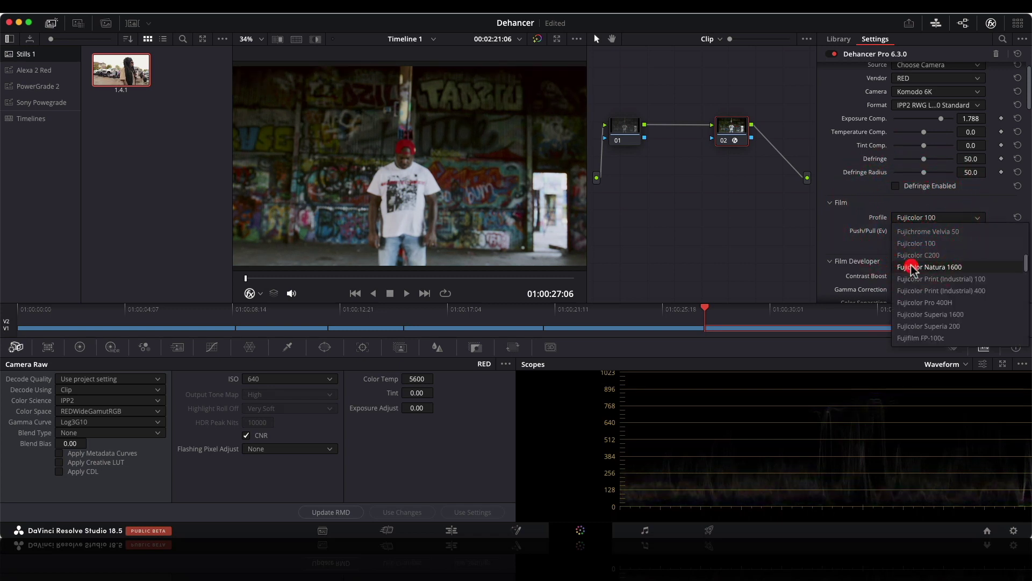
click(913, 268)
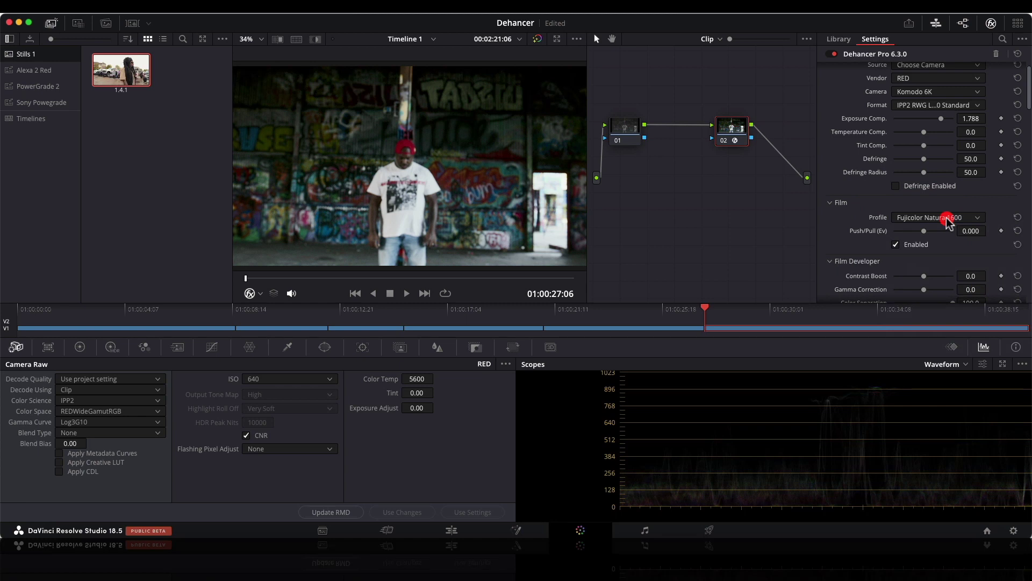
click(947, 218)
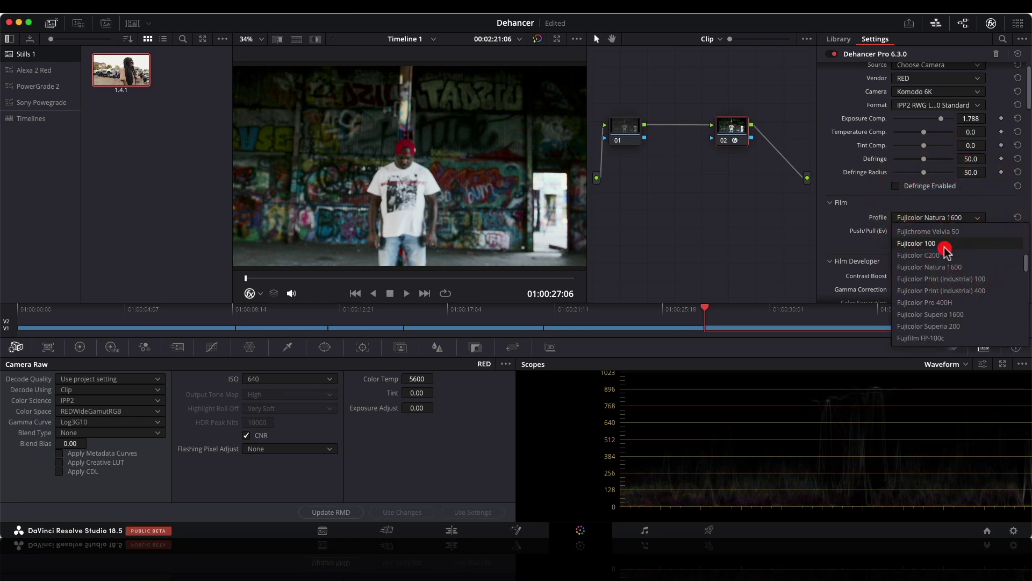
click(939, 302)
click(895, 244)
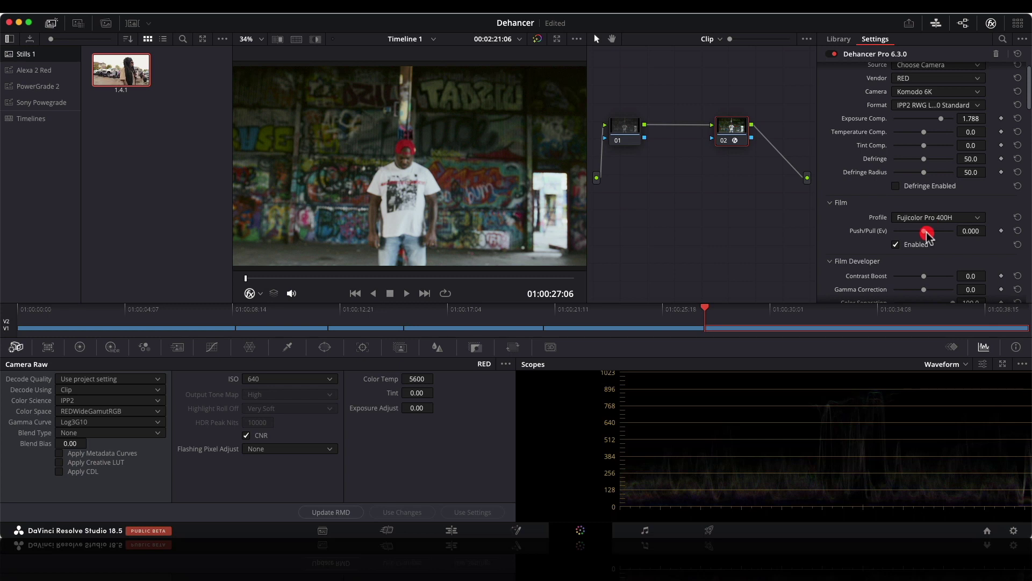
- Raise the Film Push/Pull to about 1.046 Ev
drag(925, 235, 927, 235)
drag(926, 234, 927, 236)
drag(936, 235, 939, 236)
drag(940, 235, 939, 232)
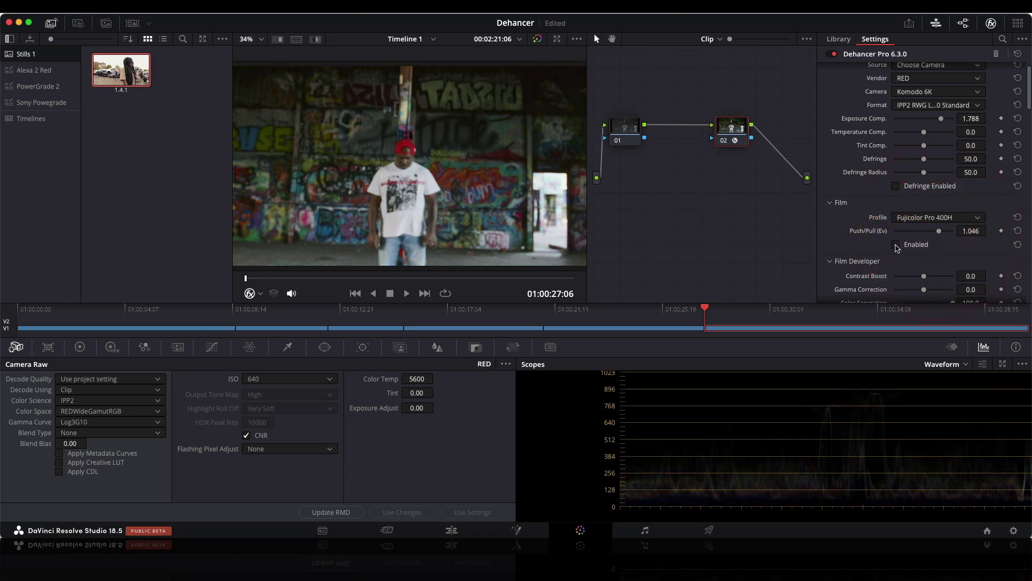
- Enable Film Developer with Contrast Boost about 6.4, Gamma Correction 0.4 and Color Boost 24.8, and compare with it off
scroll(856, 240, down, 1)
scroll(857, 240, down, 2)
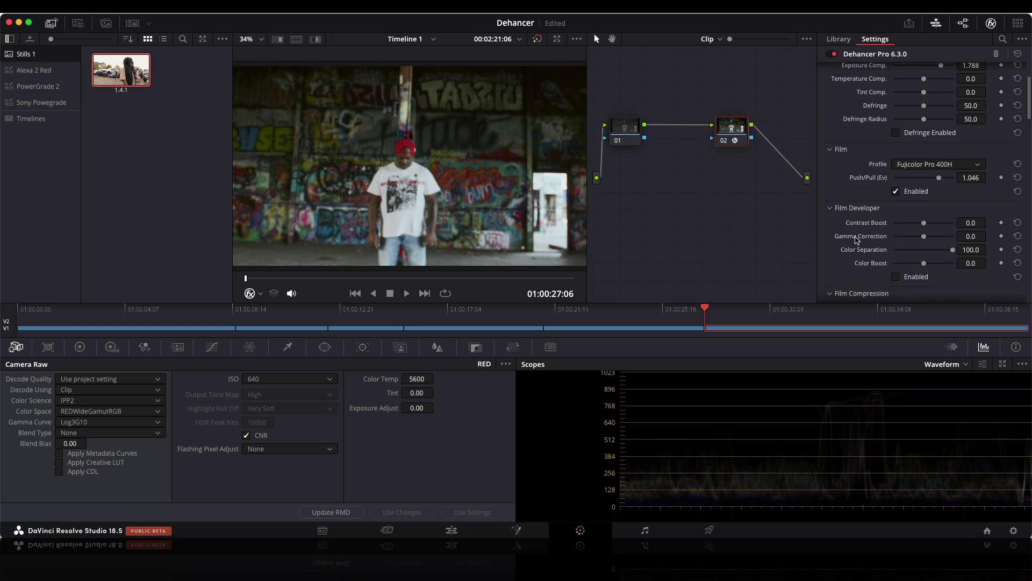
click(895, 277)
click(925, 223)
drag(926, 226, 926, 226)
drag(924, 236, 924, 236)
drag(924, 265, 930, 266)
click(897, 276)
click(897, 277)
- Enable Film Compression, lower its Impact to about 57.8, and compare the image with the compression off
scroll(882, 258, down, 5)
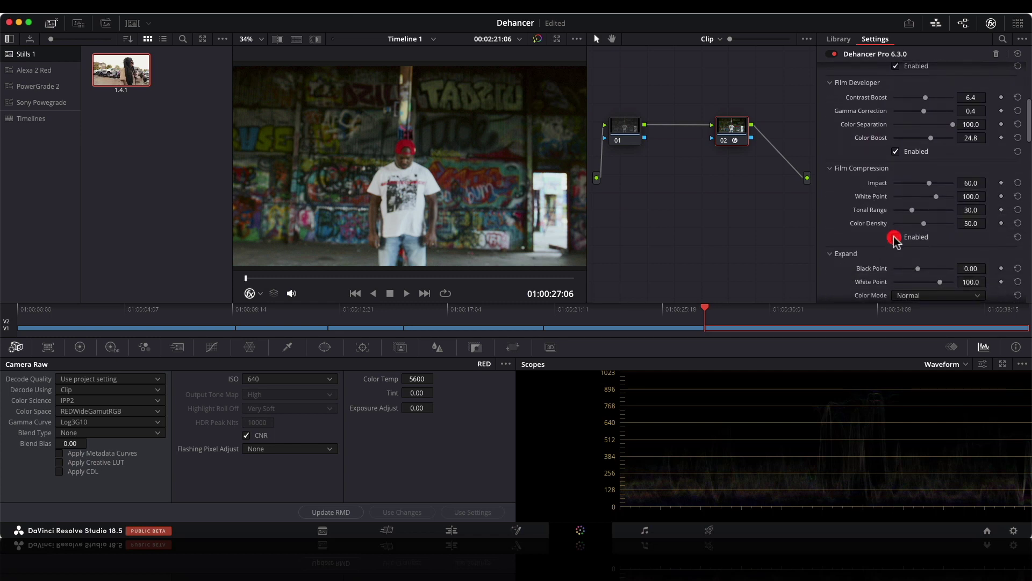
click(895, 237)
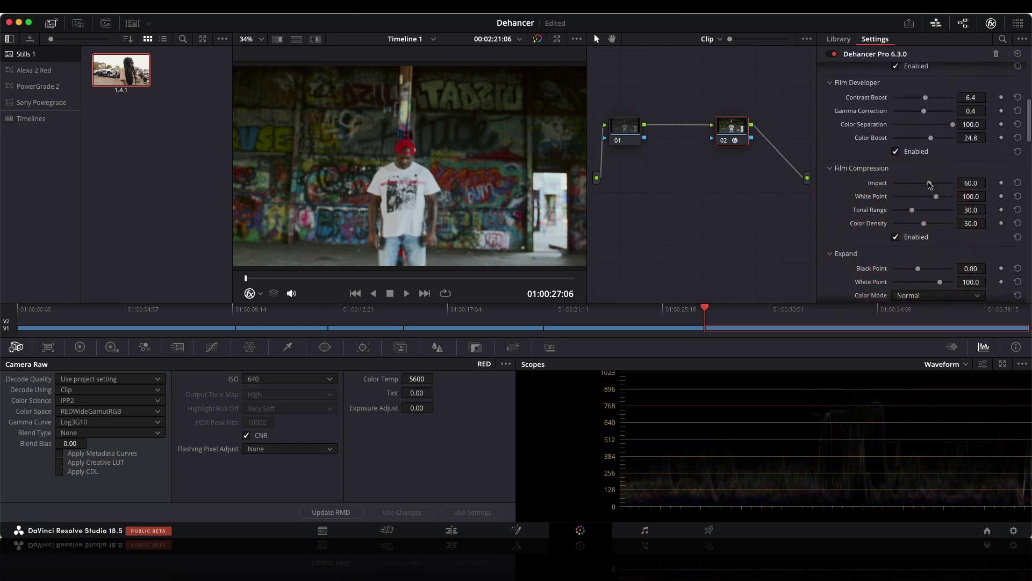
click(928, 182)
click(934, 198)
click(915, 210)
click(897, 237)
click(897, 238)
click(897, 238)
- Enable Film Grain and set its Amount to about 26.6 and Film Resolution to about 4.6
scroll(899, 238, down, 4)
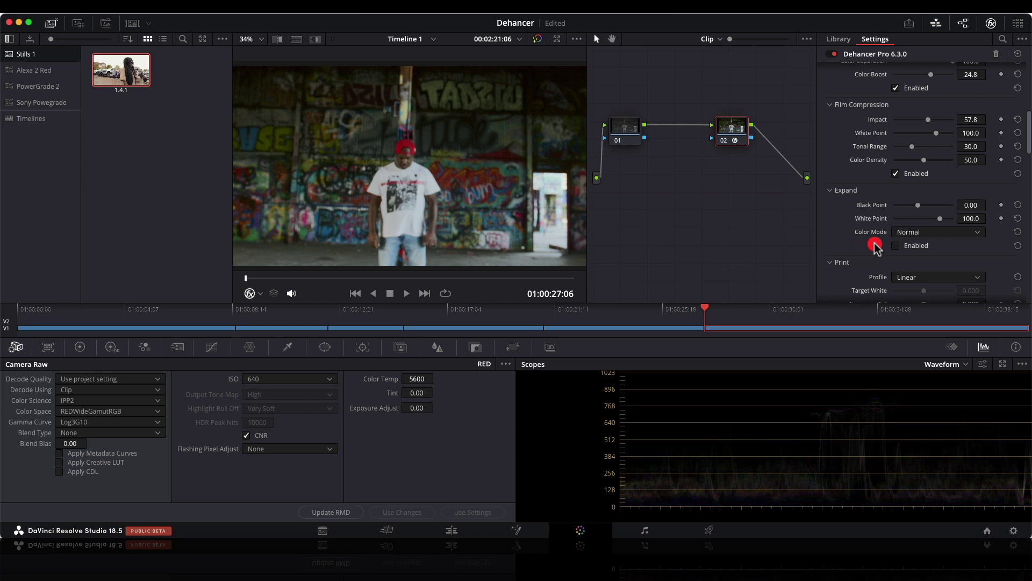
scroll(875, 248, down, 6)
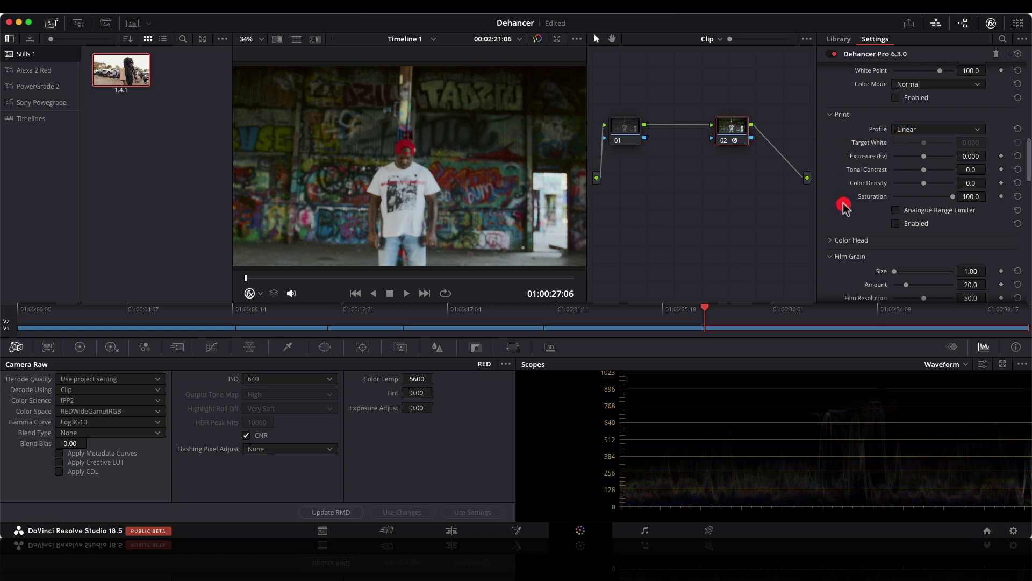
scroll(844, 212, down, 5)
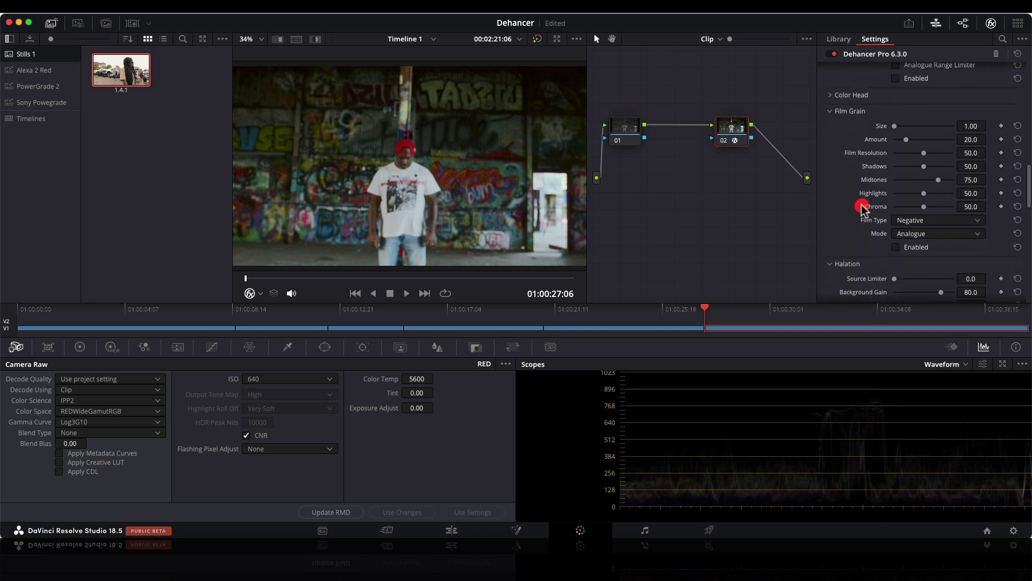
click(896, 250)
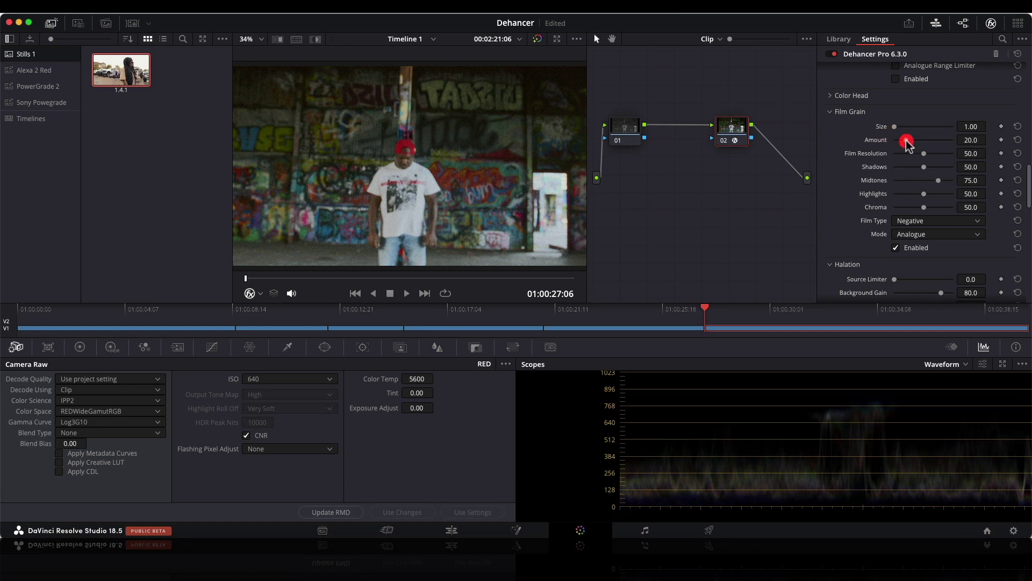
drag(907, 141, 908, 141)
click(925, 152)
drag(925, 153, 898, 156)
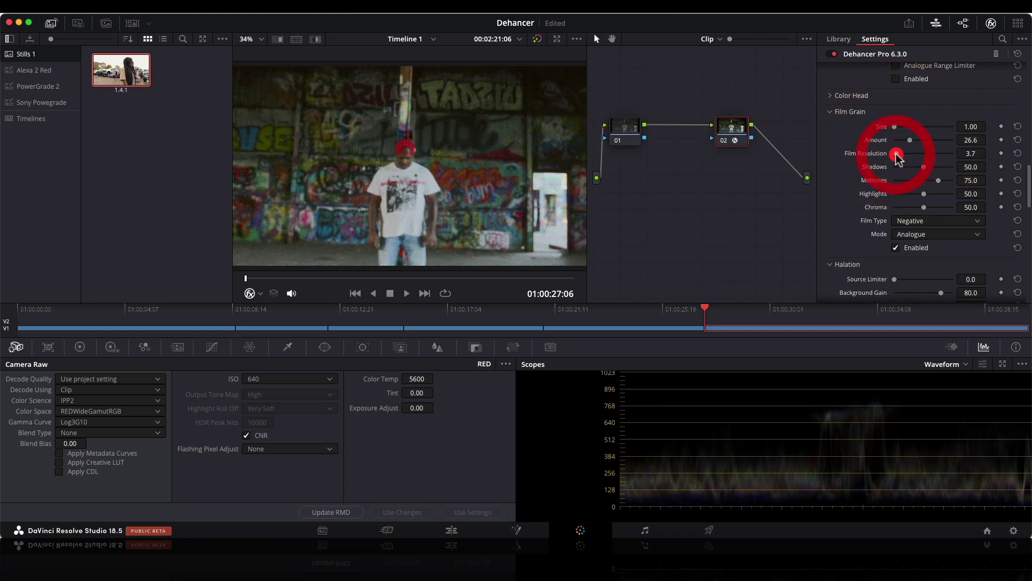
- Reduce the film grain's Shadows to about 17.5 and Midtones to about 32.1
click(922, 167)
drag(922, 167, 905, 168)
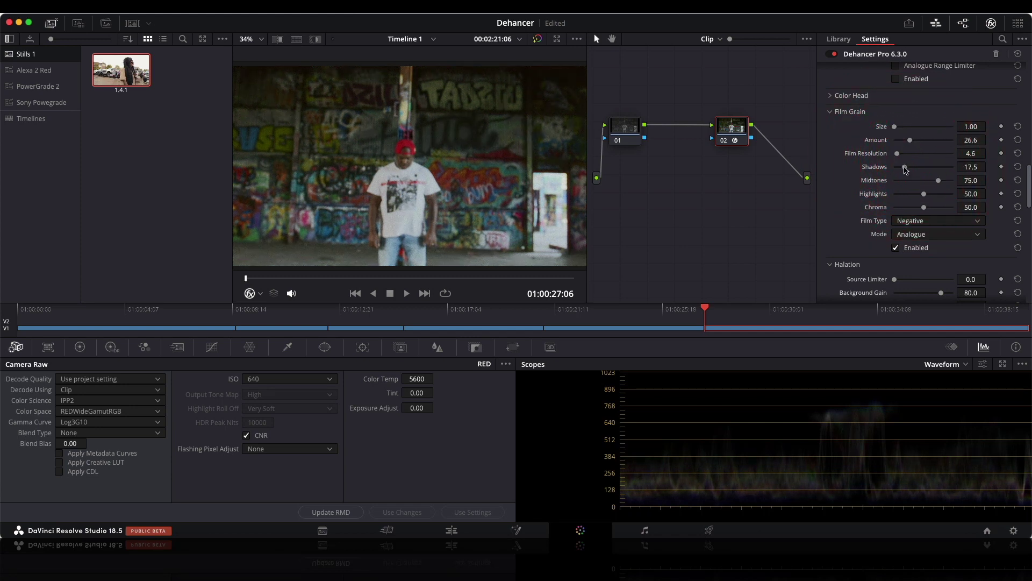
click(938, 181)
drag(939, 181, 910, 180)
click(923, 194)
scroll(912, 263, down, 3)
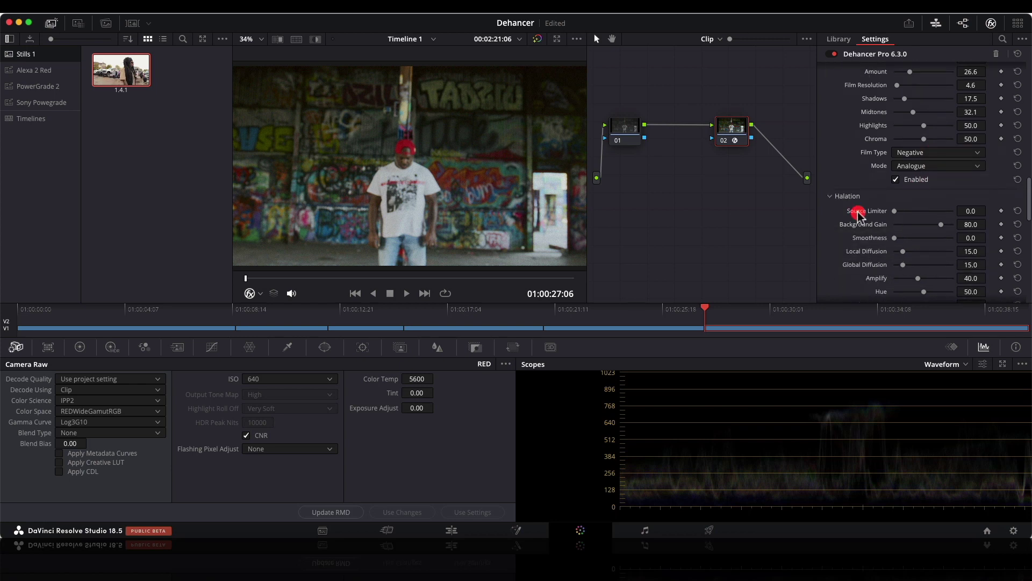
- Compare the graffiti-wall clip with its grade bypassed and active, and bypass the grade again on the Edit page
click(538, 39)
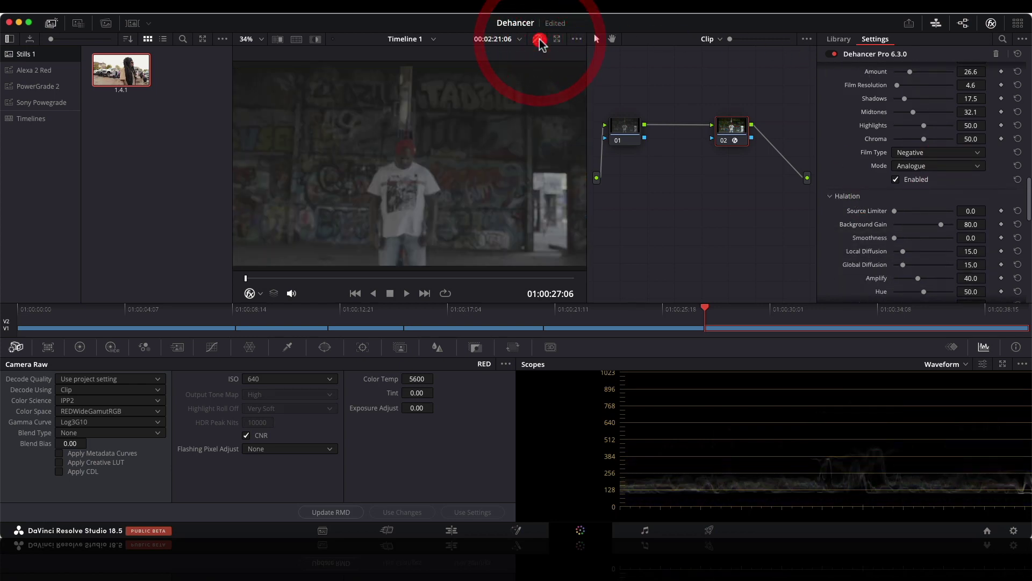
click(540, 40)
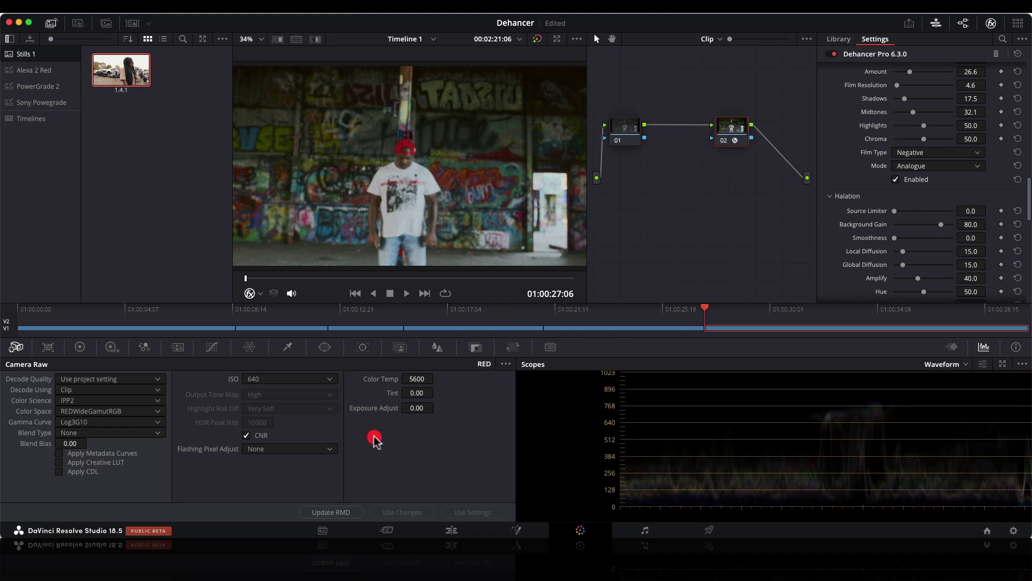
click(452, 530)
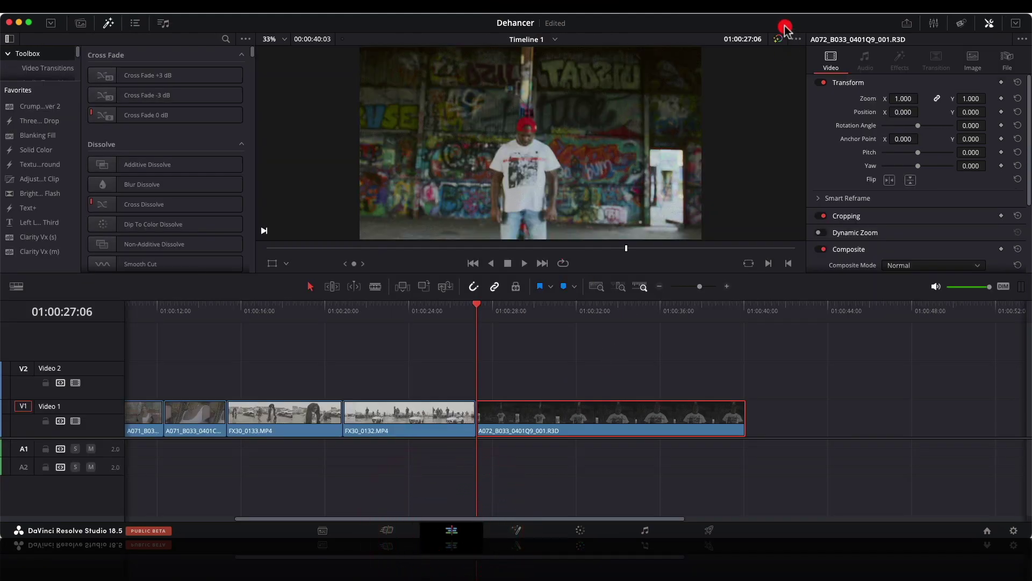
click(777, 39)
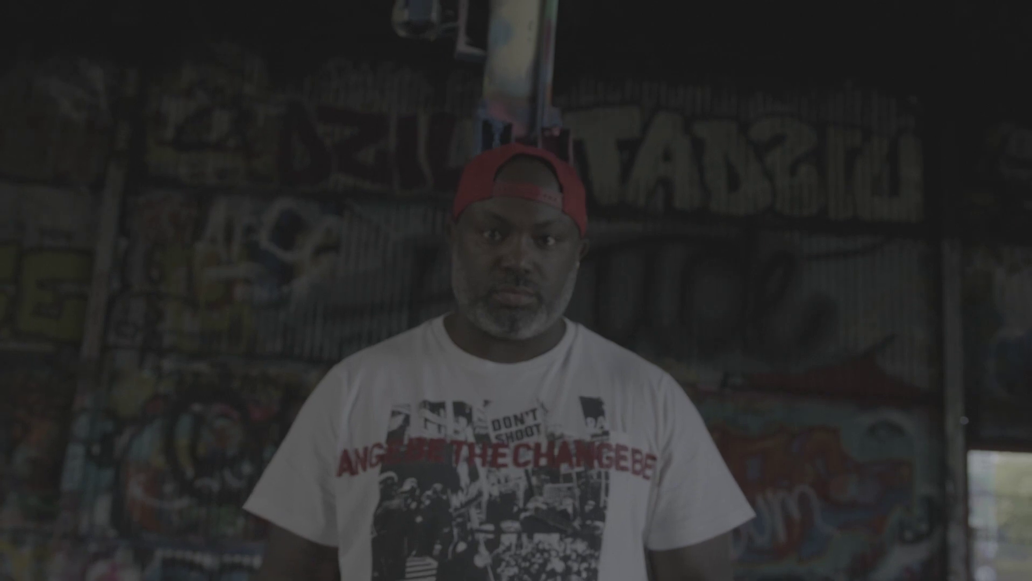